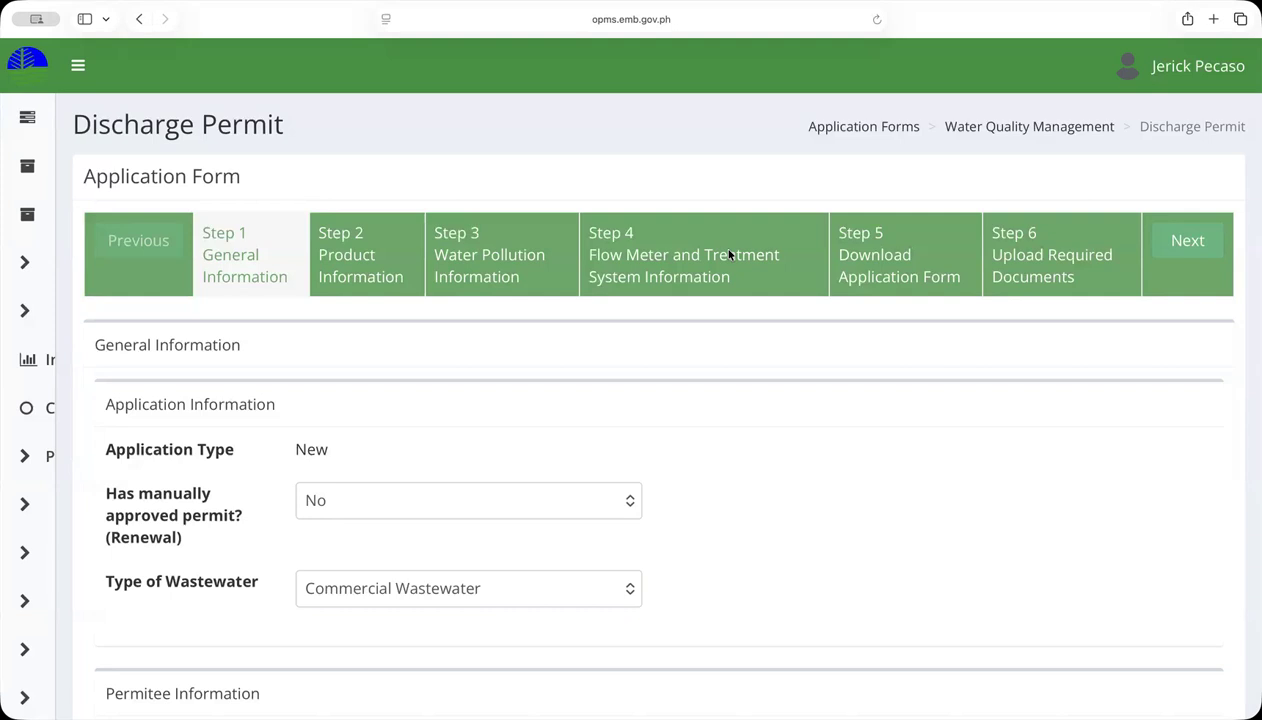
Review the answer options for whether the application has a manually approved permit in the Application Information section.
scroll(548, 362, down, 5)
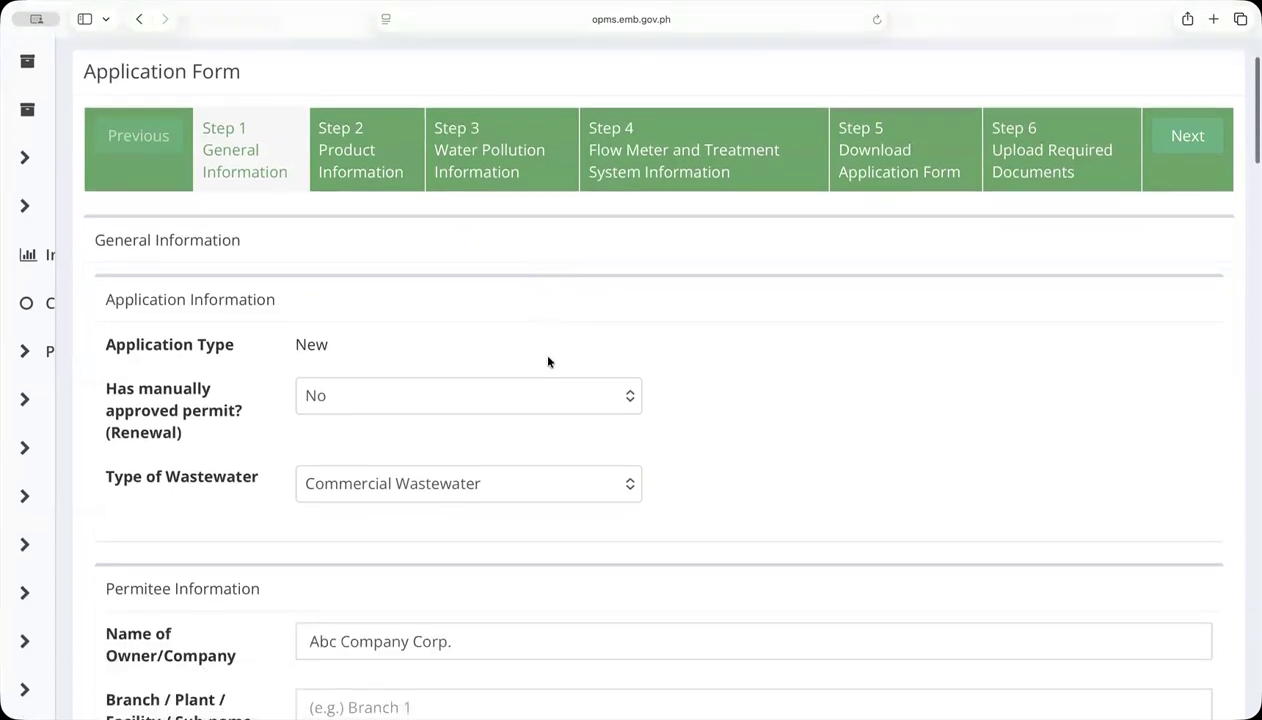
scroll(548, 362, down, 2)
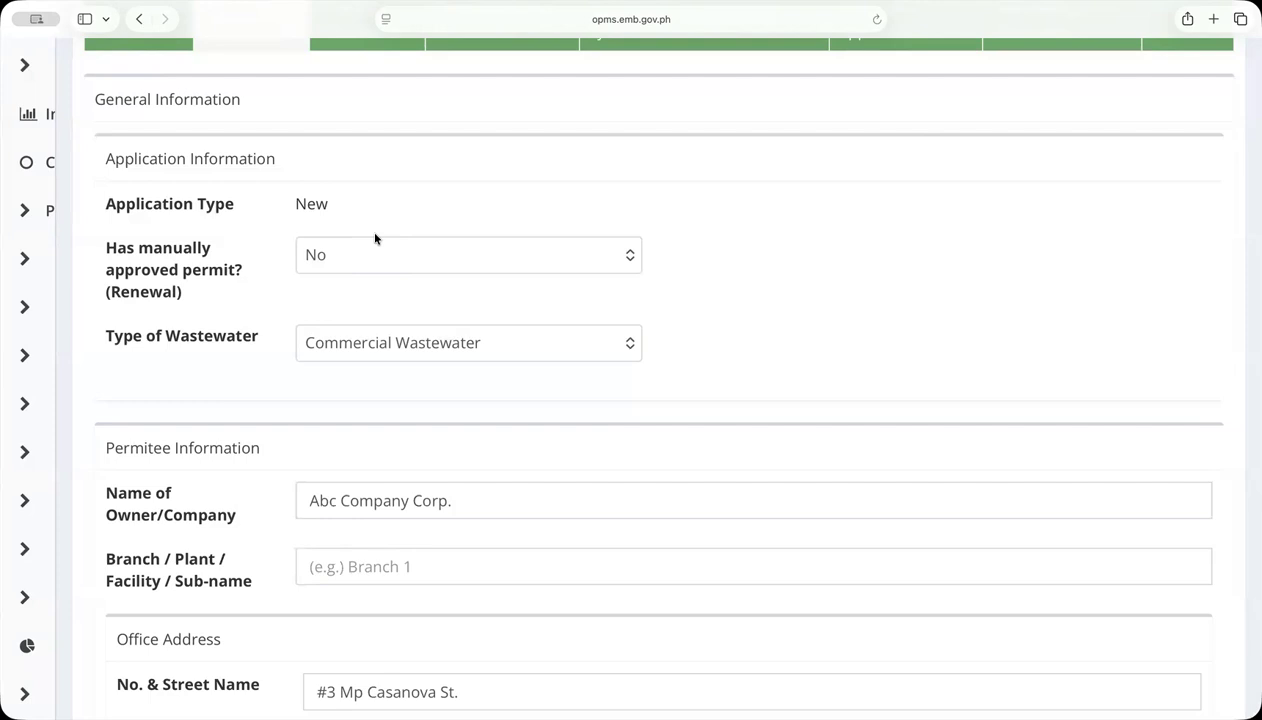
click(390, 260)
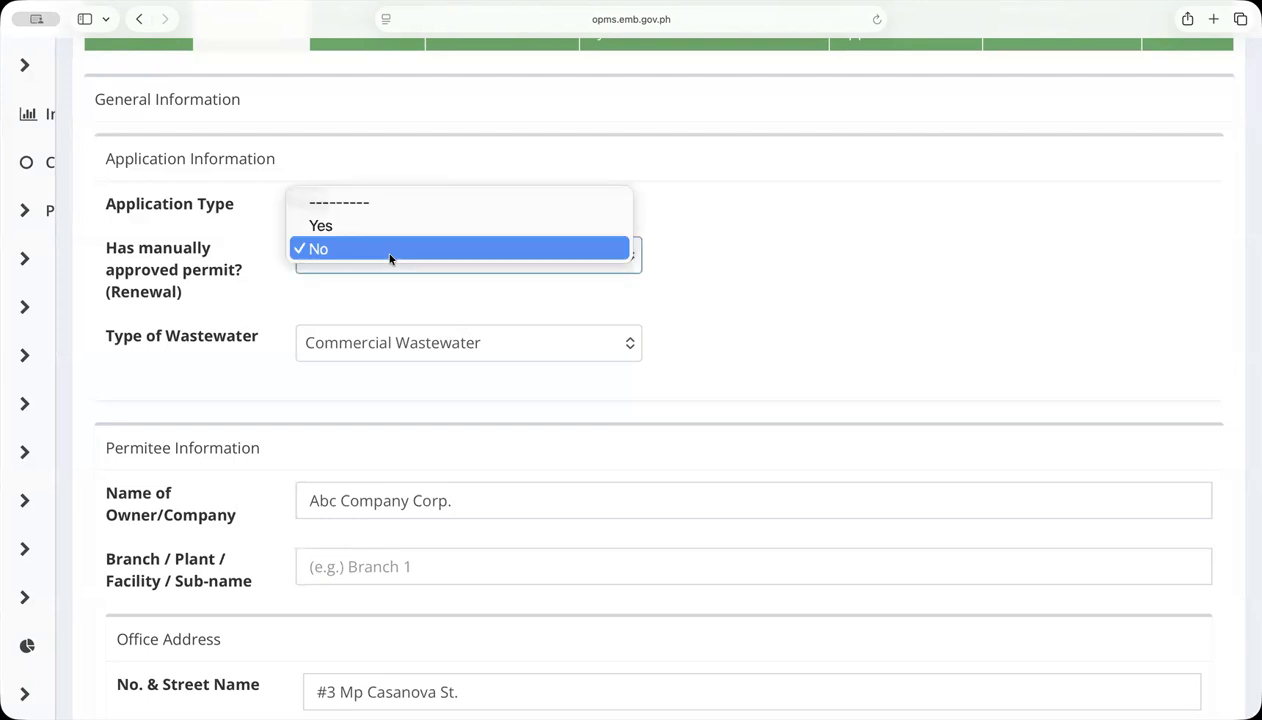
click(266, 307)
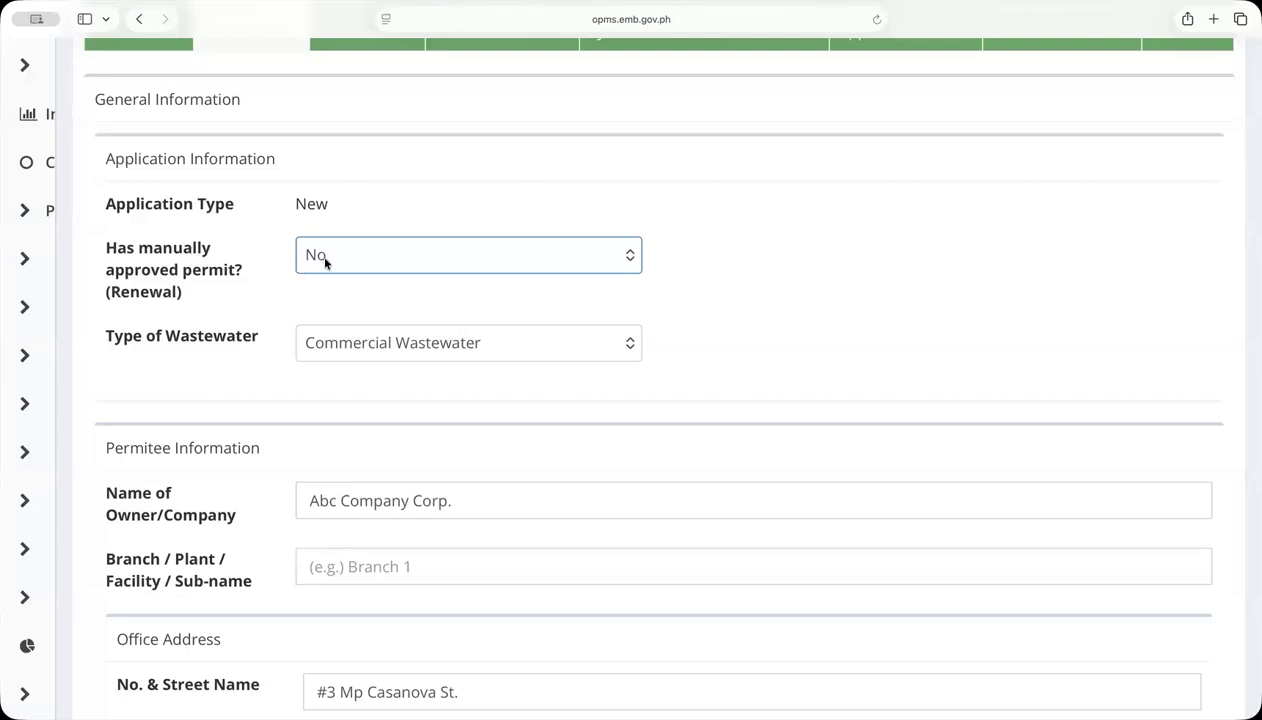
scroll(324, 262, up, 3)
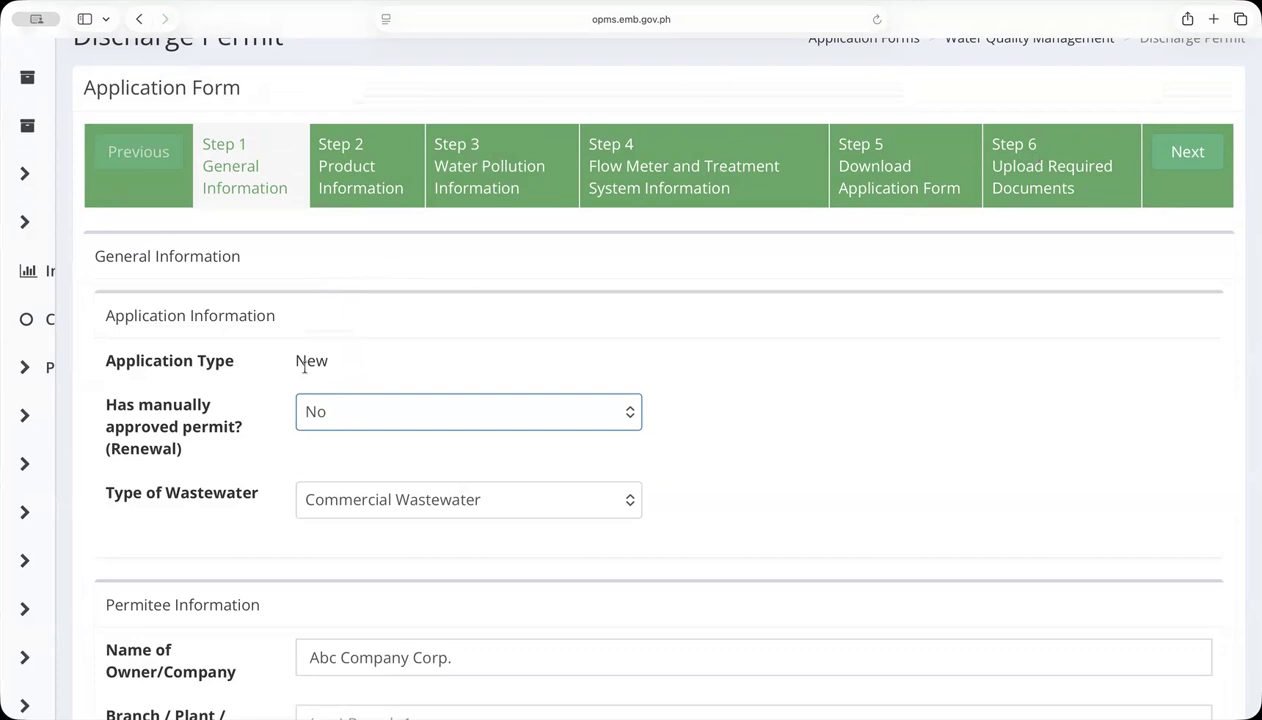
Set "Has manually approved permit? (Renewal)" to Yes and highlight the application type value.
scroll(305, 365, down, 3)
click(323, 293)
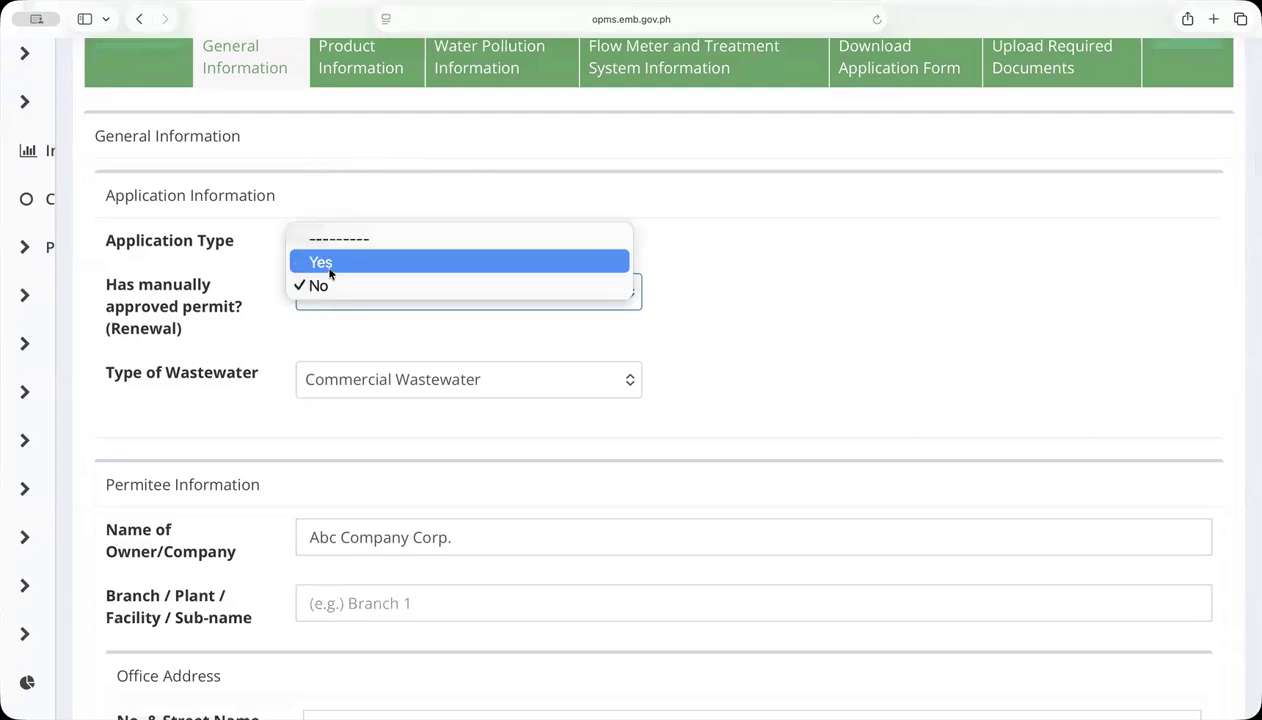
click(325, 264)
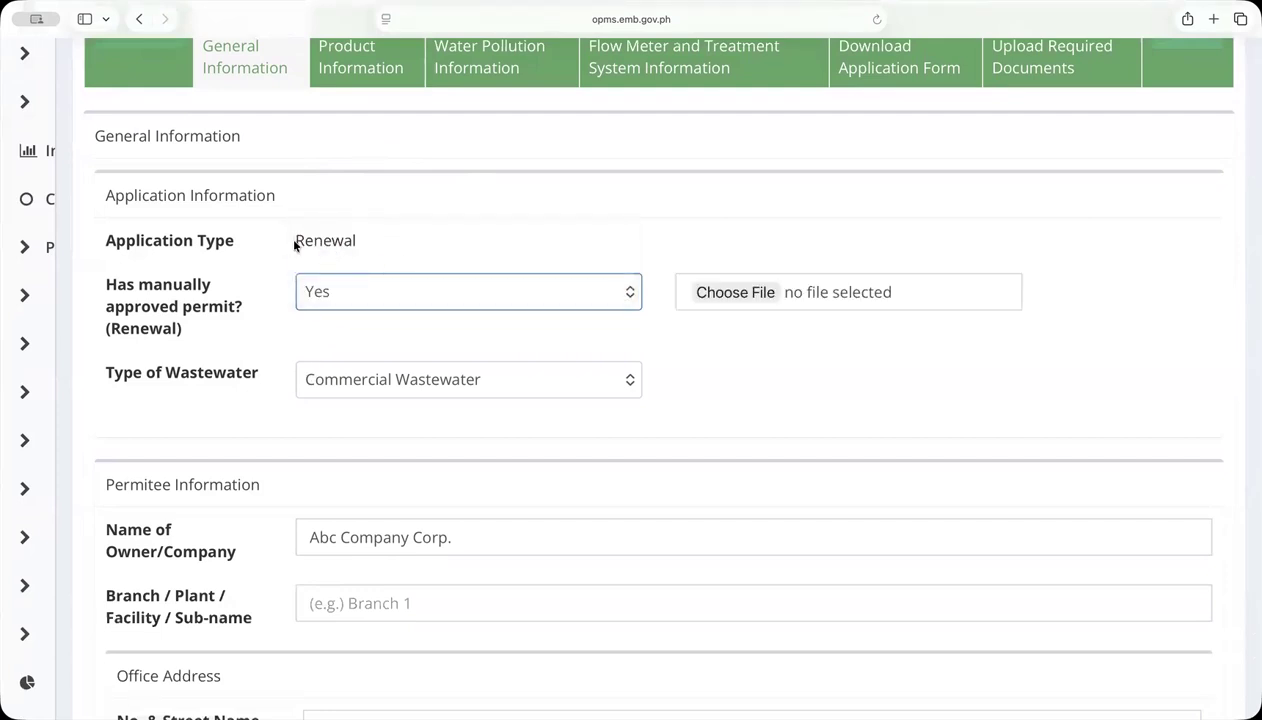
drag(295, 244, 357, 240)
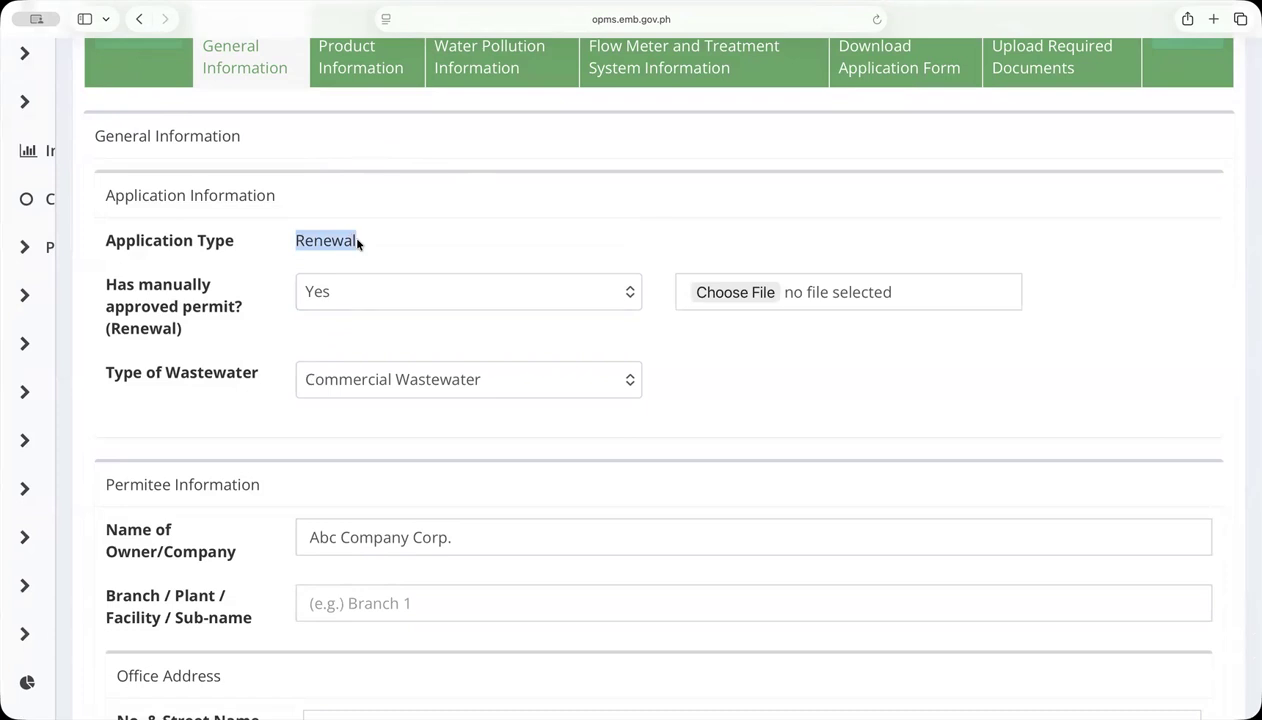
Return "Has manually approved permit? (Renewal)" to No and check the application type value.
click(363, 292)
click(354, 310)
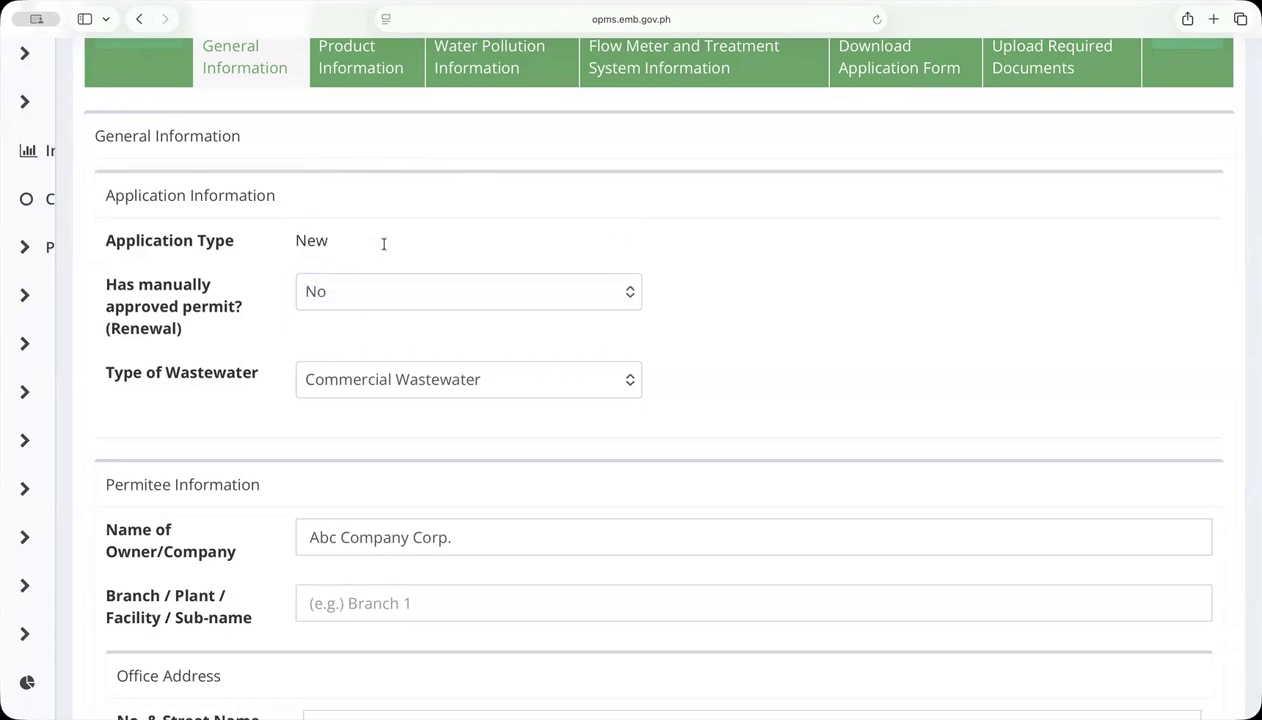
drag(294, 244, 341, 237)
click(341, 237)
scroll(349, 246, up, 2)
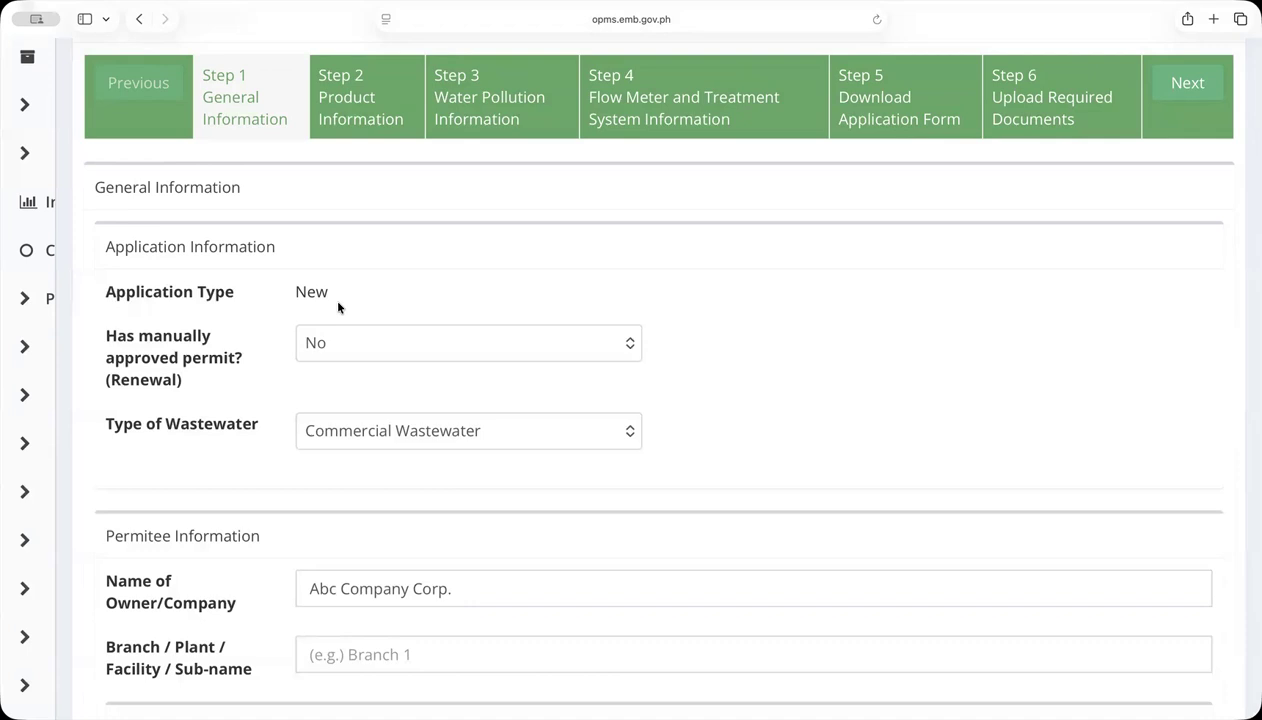
Choose Commercial Wastewater as the type of wastewater and highlight the Application Information heading.
scroll(338, 307, down, 2)
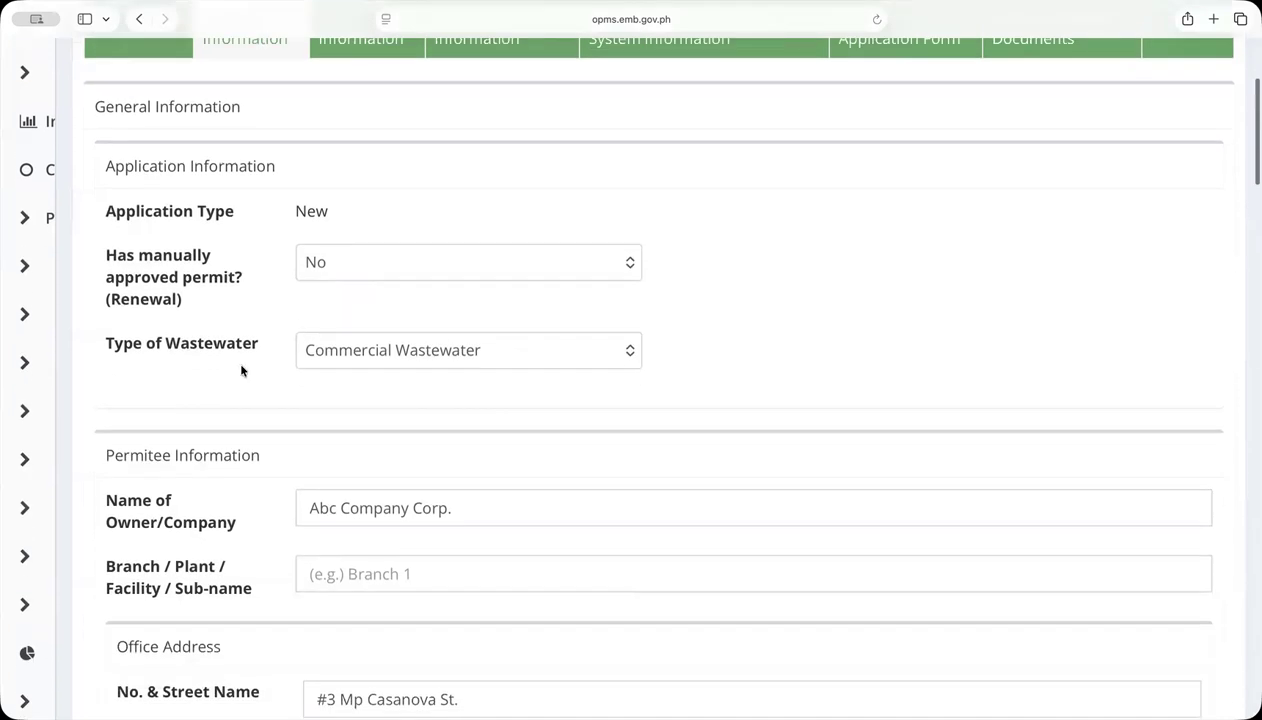
scroll(251, 369, down, 1)
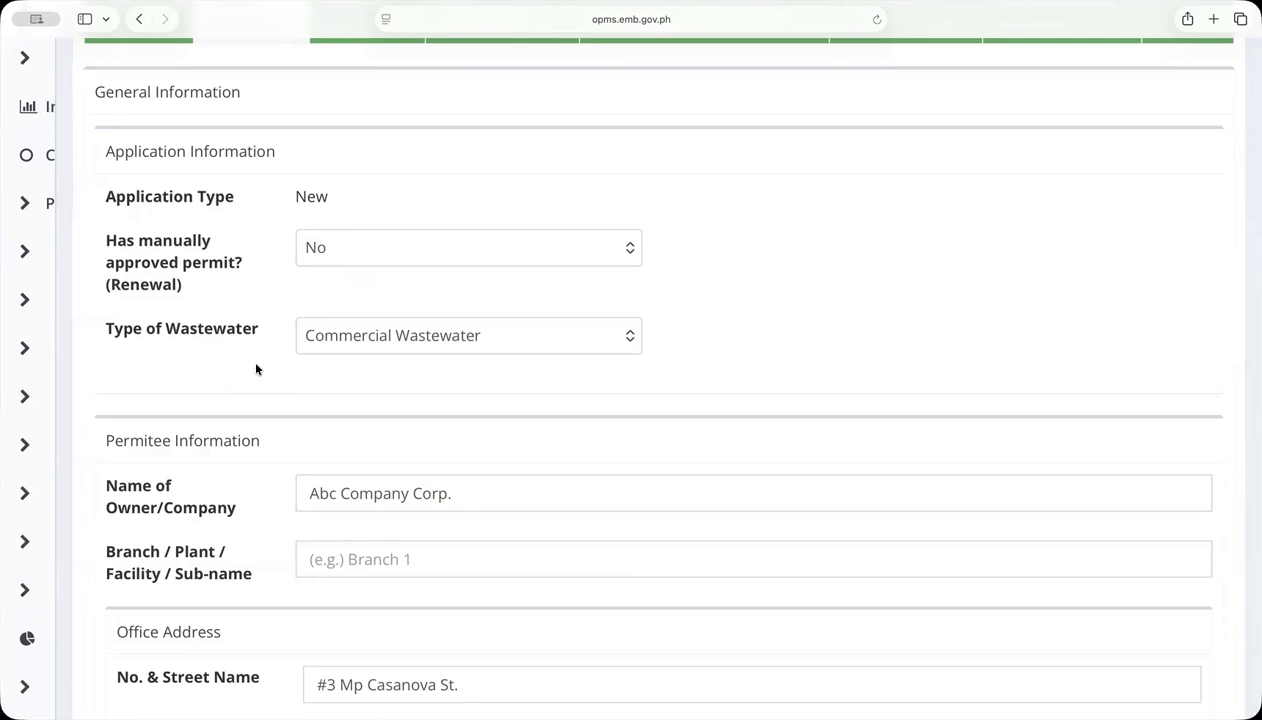
click(455, 340)
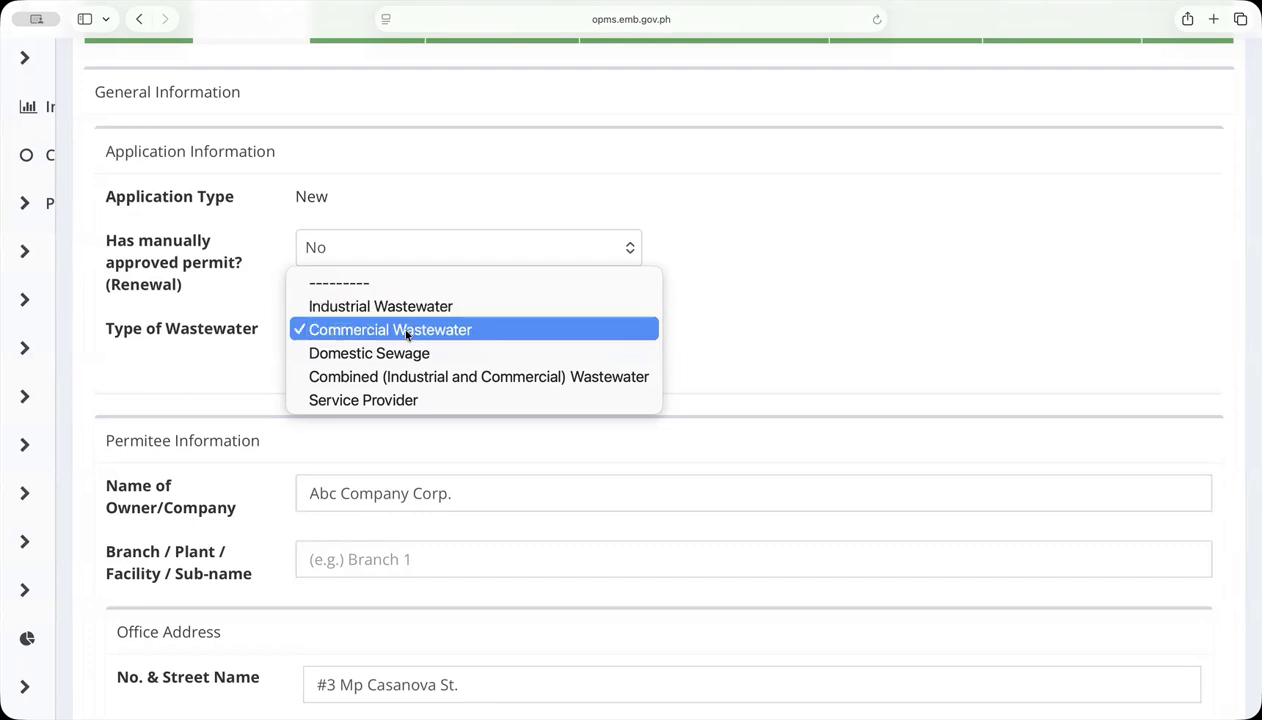
click(406, 330)
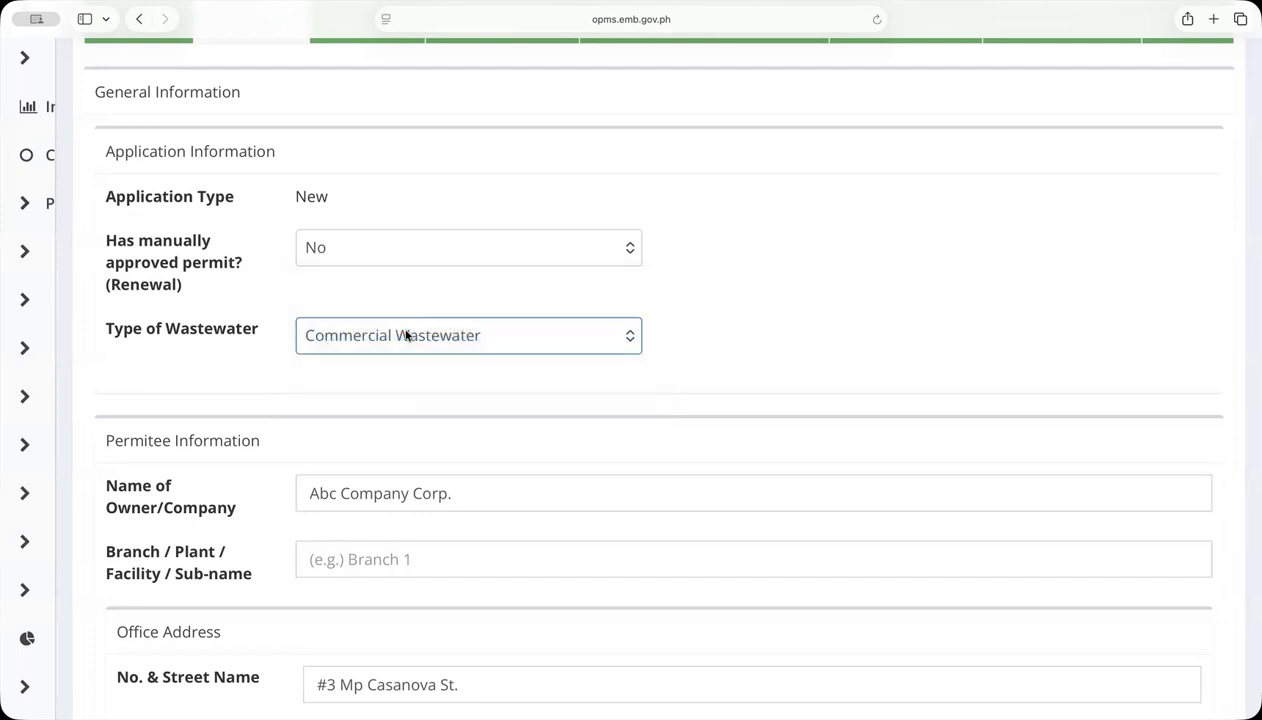
scroll(240, 268, down, 1)
scroll(244, 276, down, 2)
drag(104, 107, 294, 110)
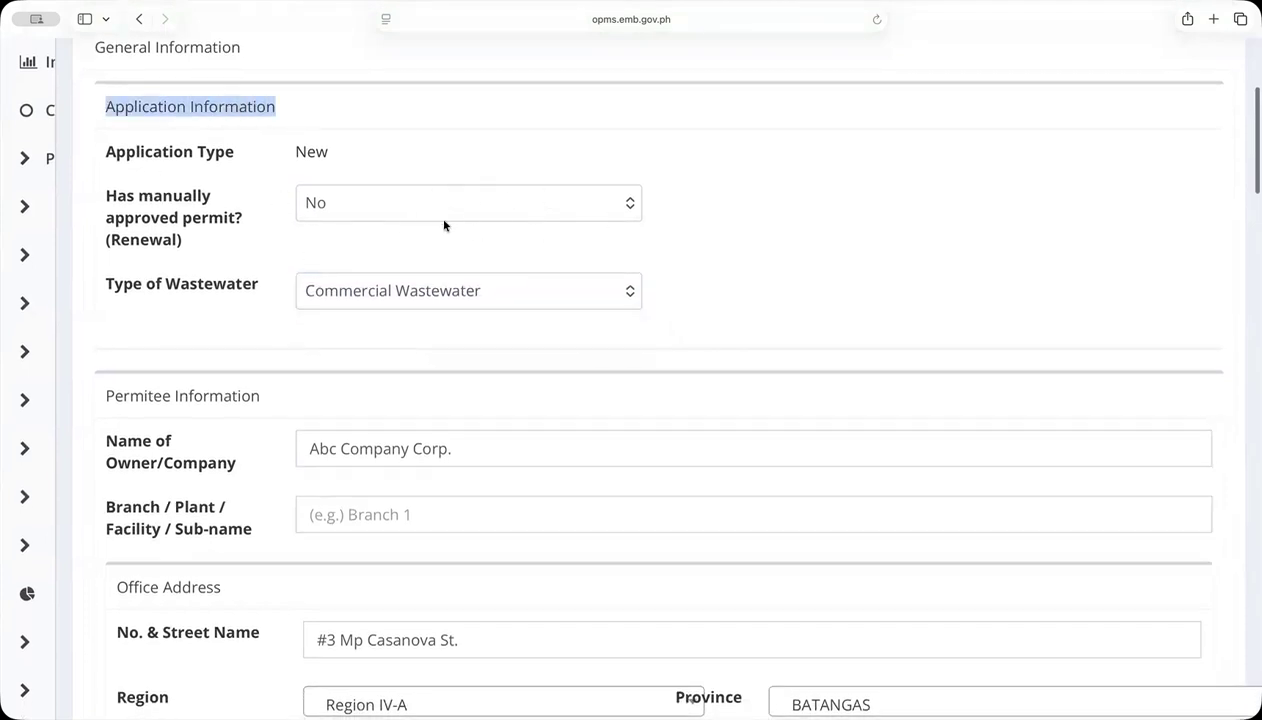
Replace the owner/company name under Permitee Information with ABC COMPANY CORP. in capital letters.
scroll(296, 250, down, 5)
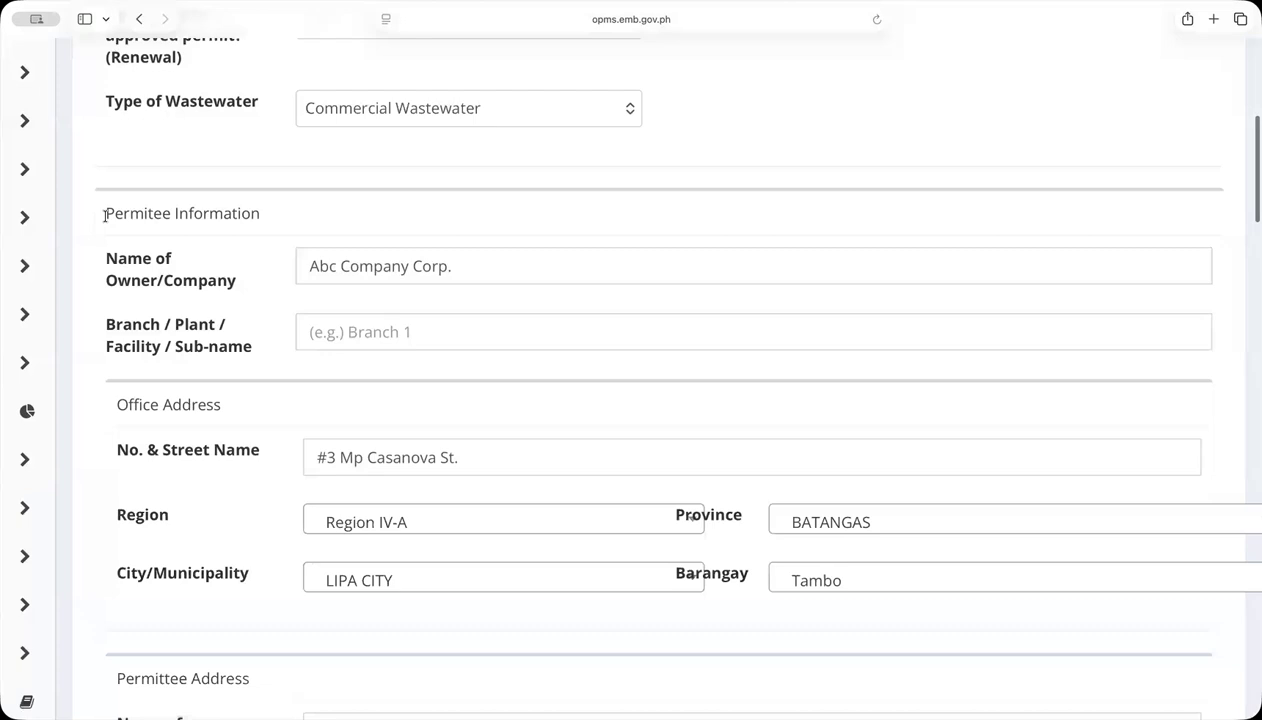
drag(106, 212, 273, 218)
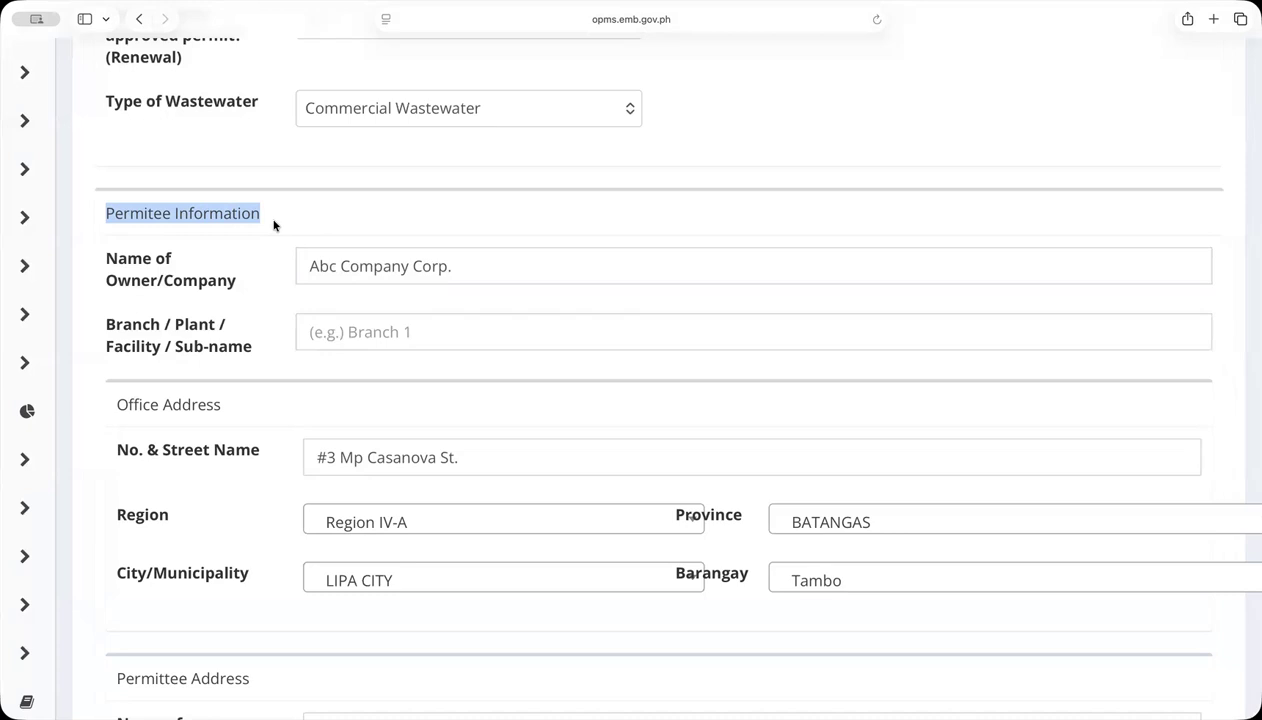
drag(463, 266, 296, 260)
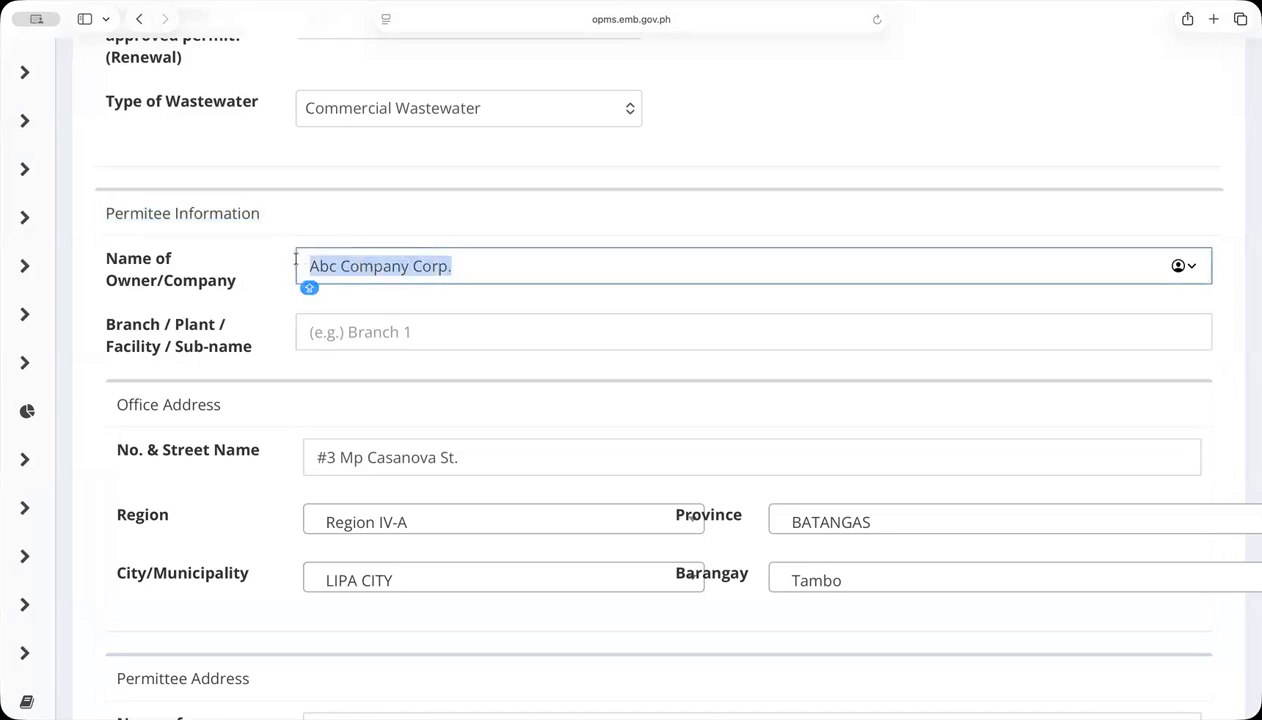
text(ABC COMPANY )
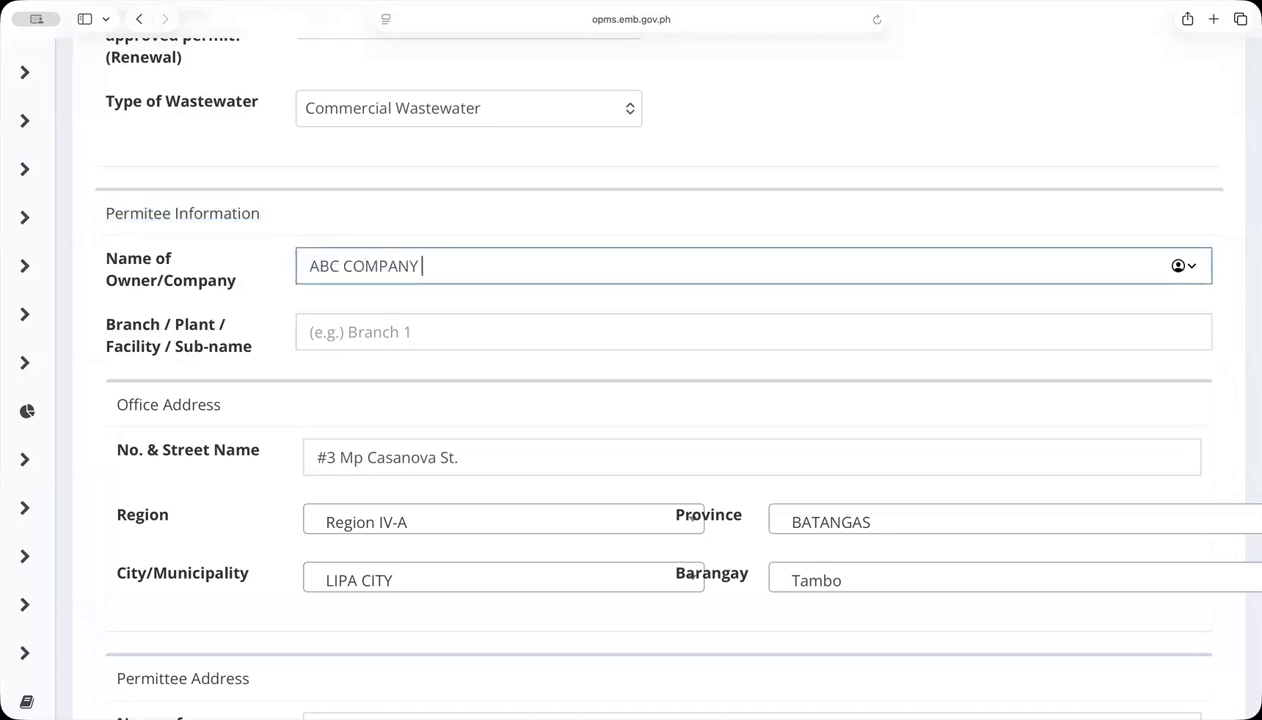
text(CORP.)
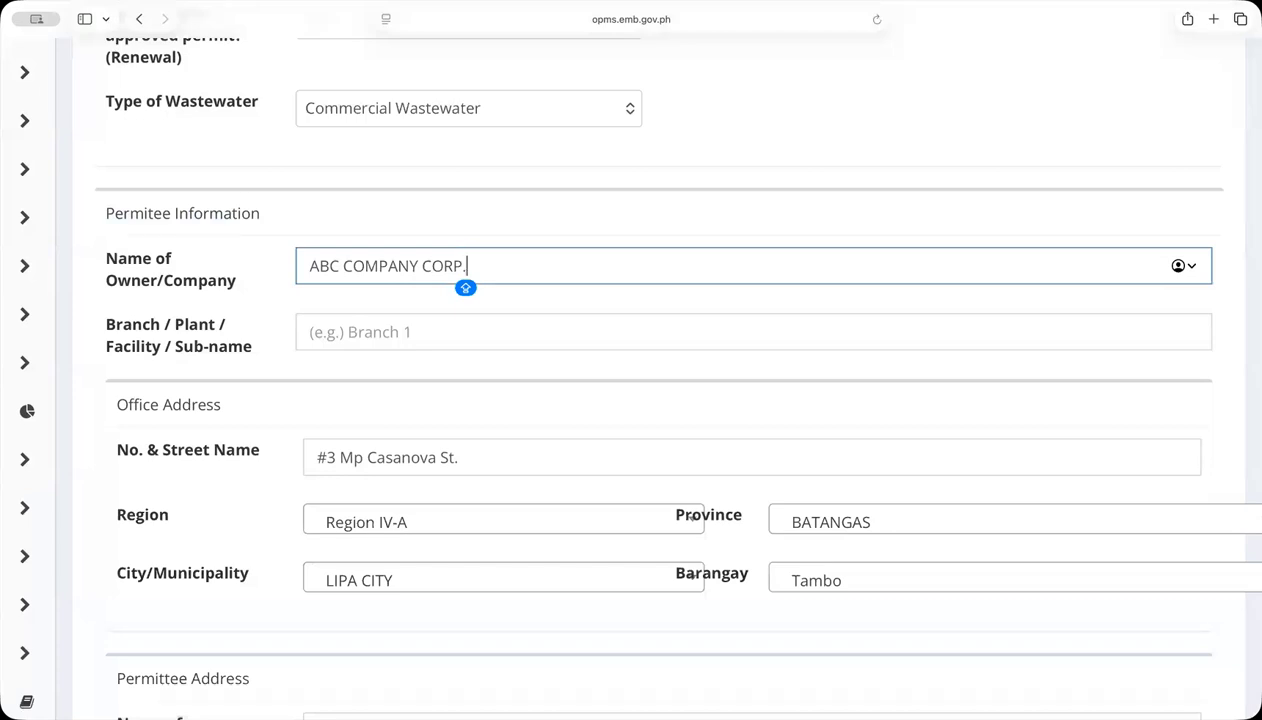
Replace the owner/company name with an individual owner's full name in capital letters.
drag(466, 266, 281, 257)
key(Caps_Lock)
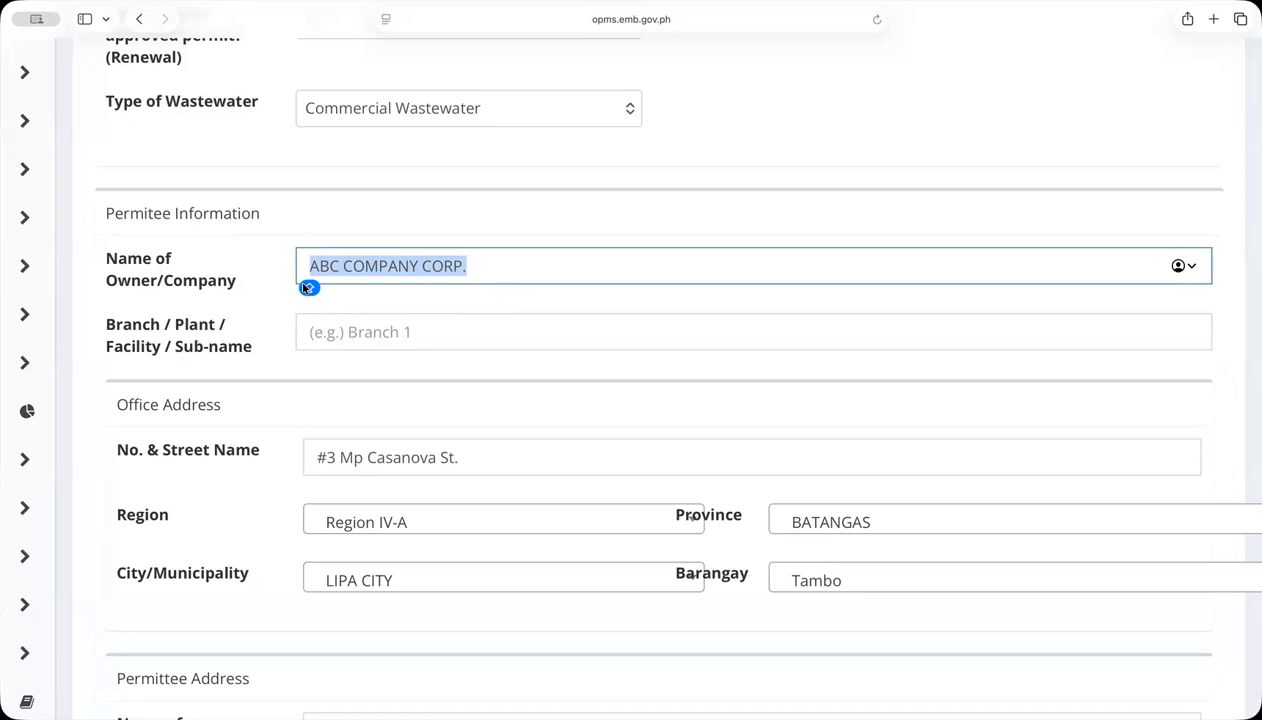
drag(490, 268, 311, 263)
text(PETER P)
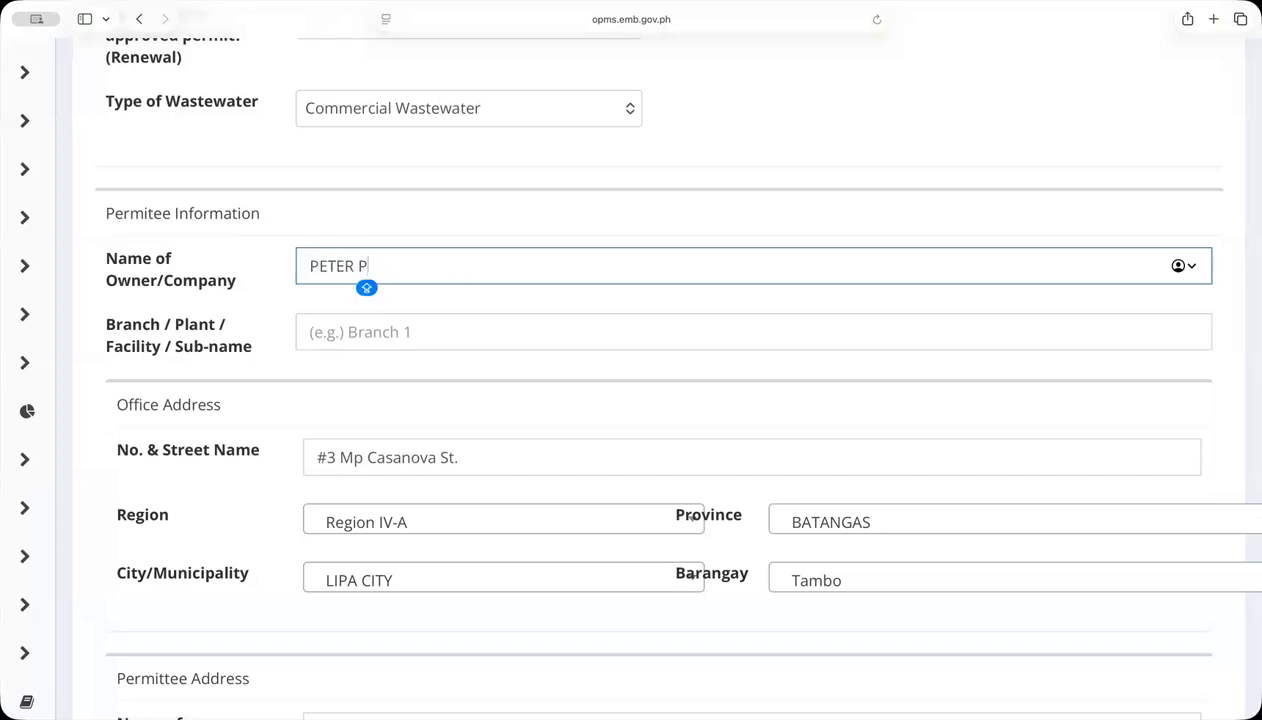
text(AN)
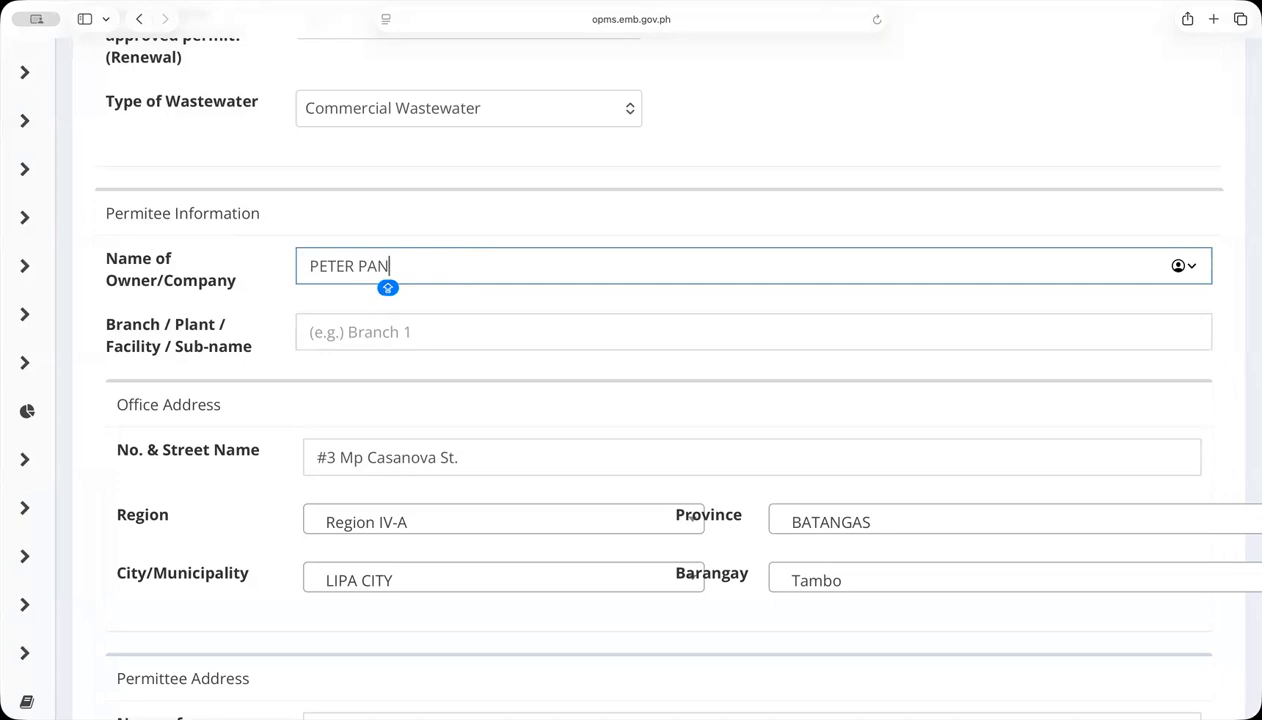
Clear the individual's name and enter ABC COMPANY CORP. as the owner/company name.
key(BackSpace)
key(BackSpace)
key(BackSpace)
key(BackSpace)
key(BackSpace)
key(BackSpace)
key(BackSpace)
key(BackSpace)
key(BackSpace)
text(ABC COMPANY CORP.)
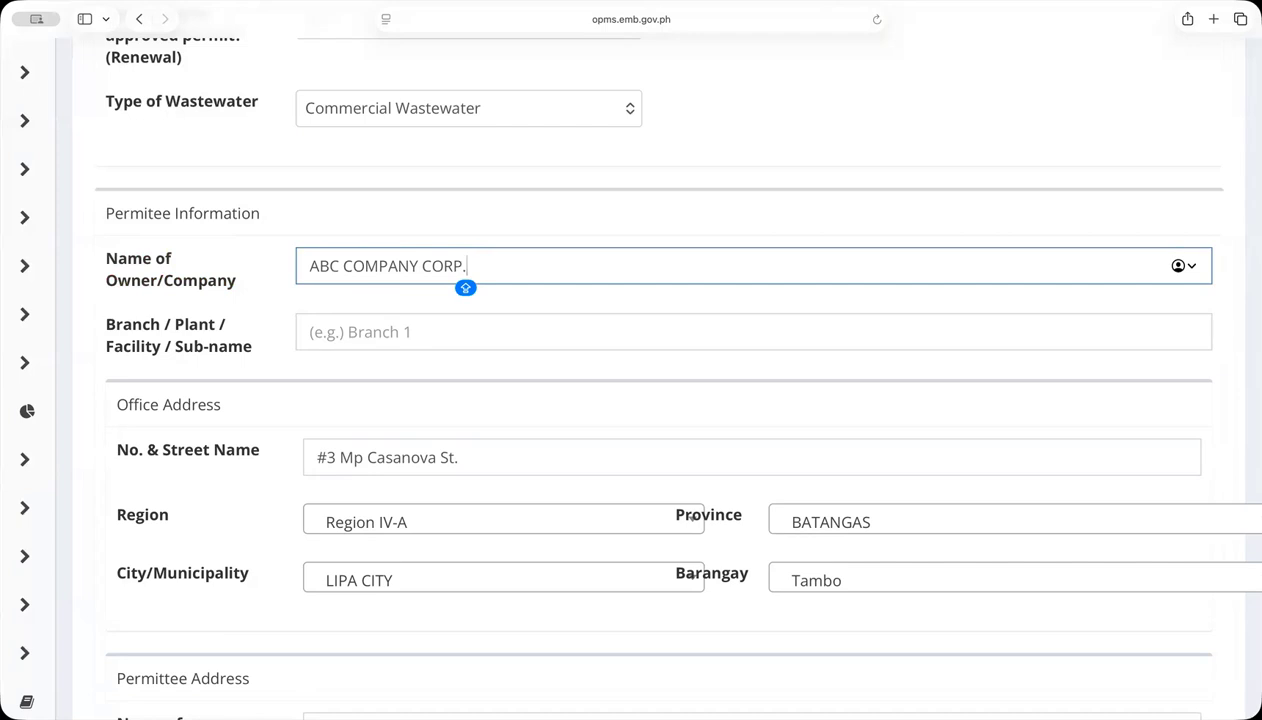
Copy the current owner/company name and replace it with LGU LIPA CITY.
drag(493, 267, 304, 262)
key(super+c)
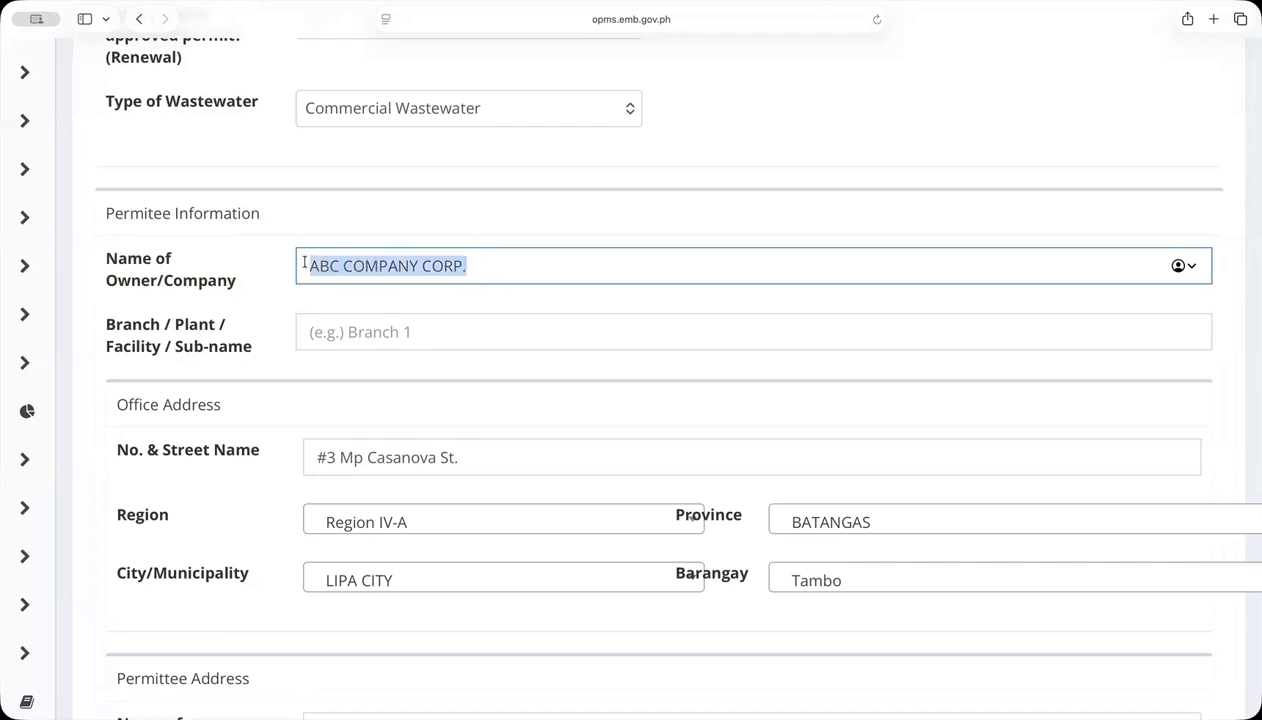
key(BackSpace)
text(LGU CITY OF LIPA)
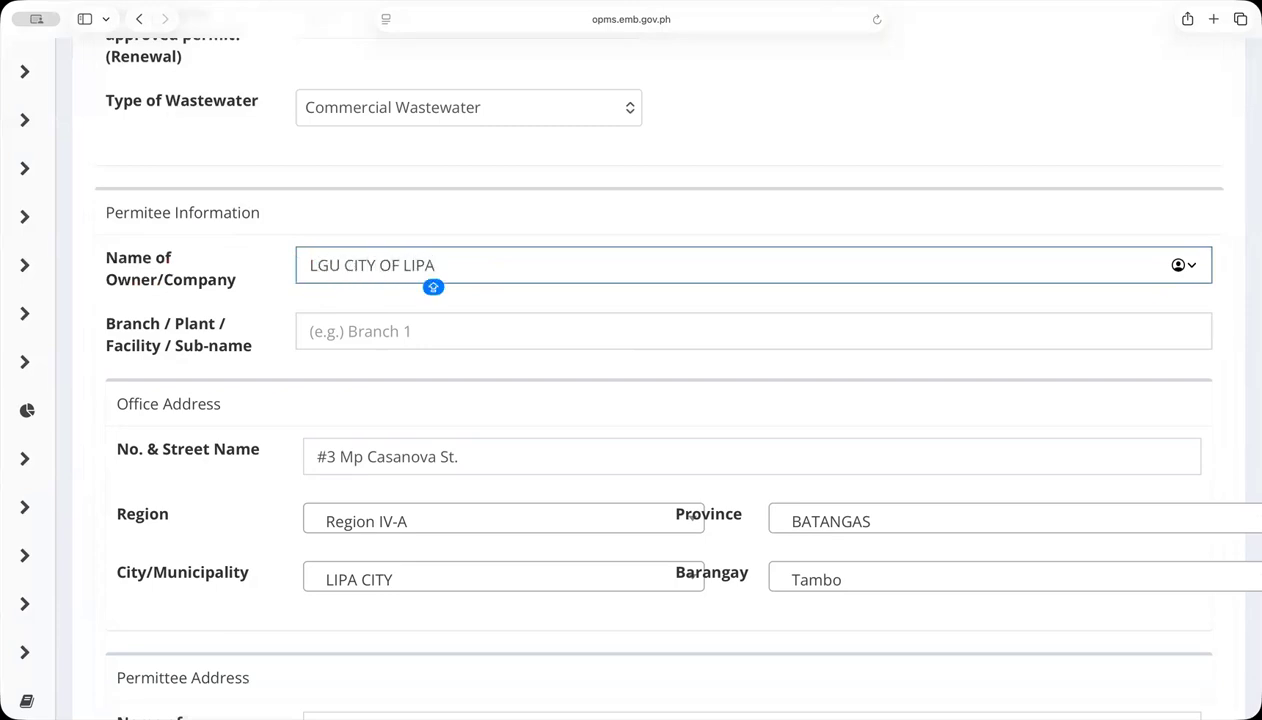
drag(434, 265, 345, 264)
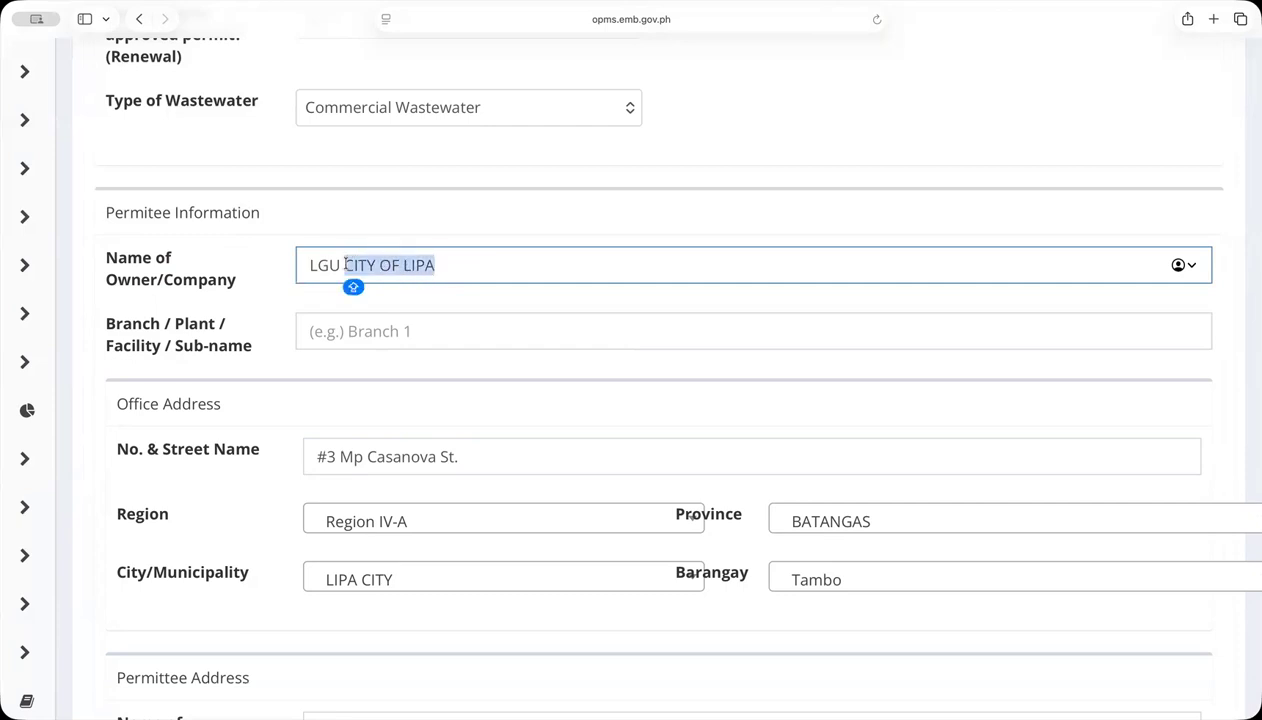
text(LIPA CITY)
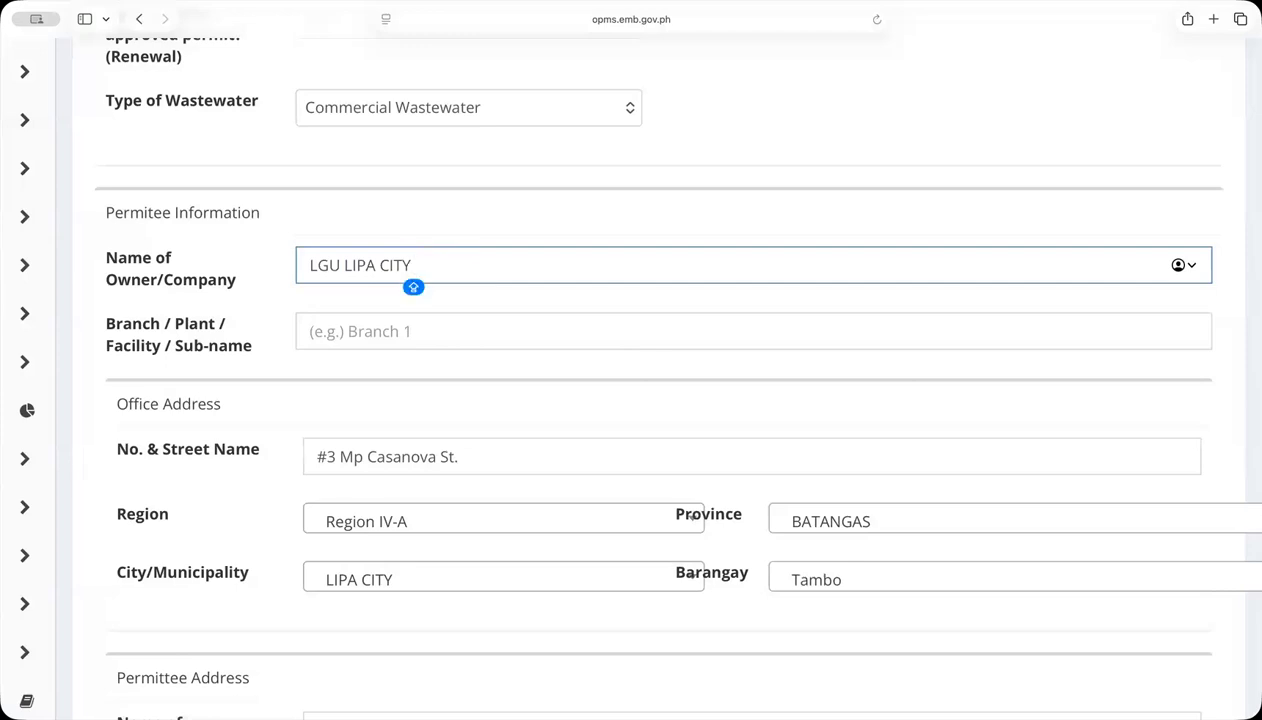
Change the owner/company name to LGU MUNICIPALITY OF SAN JOSE.
key(BackSpace)
key(BackSpace)
key(BackSpace)
key(BackSpace)
key(BackSpace)
key(BackSpace)
key(BackSpace)
key(BackSpace)
key(BackSpace)
key(BackSpace)
text(MICI)
key(BackSpace)
key(BackSpace)
key(BackSpace)
text(UNI)
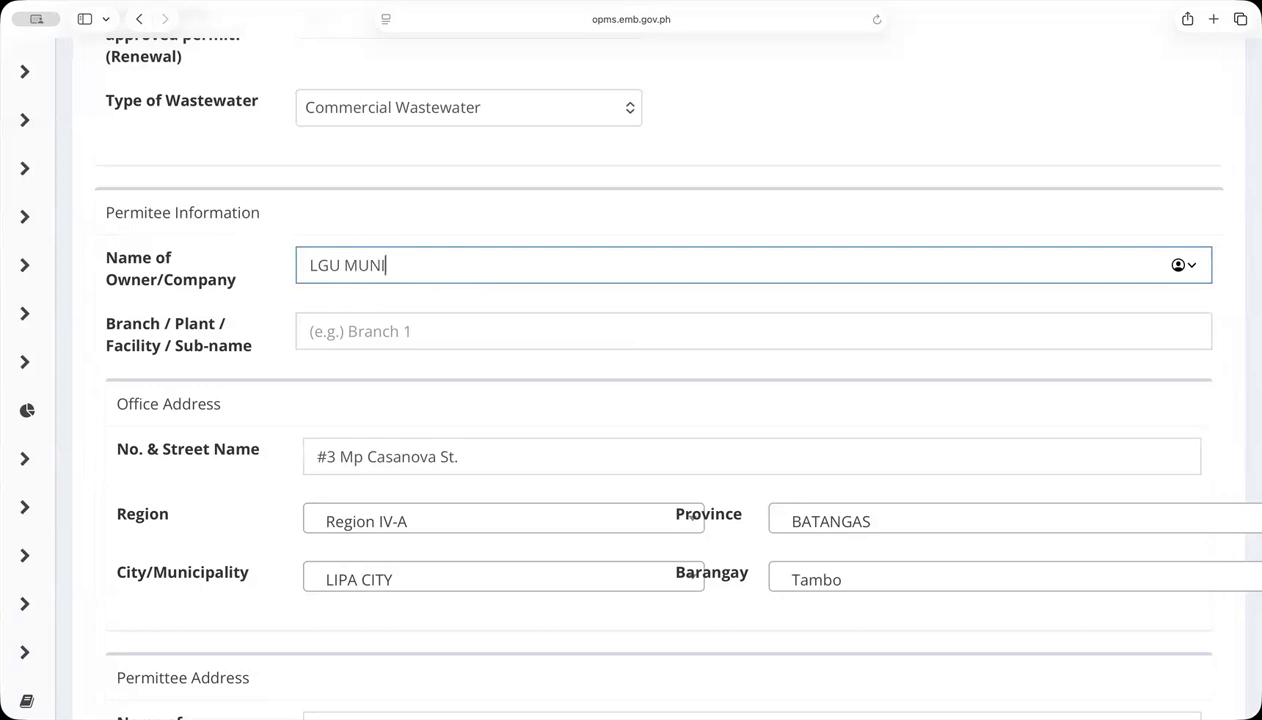
text(PALITY OF SAN JOSE)
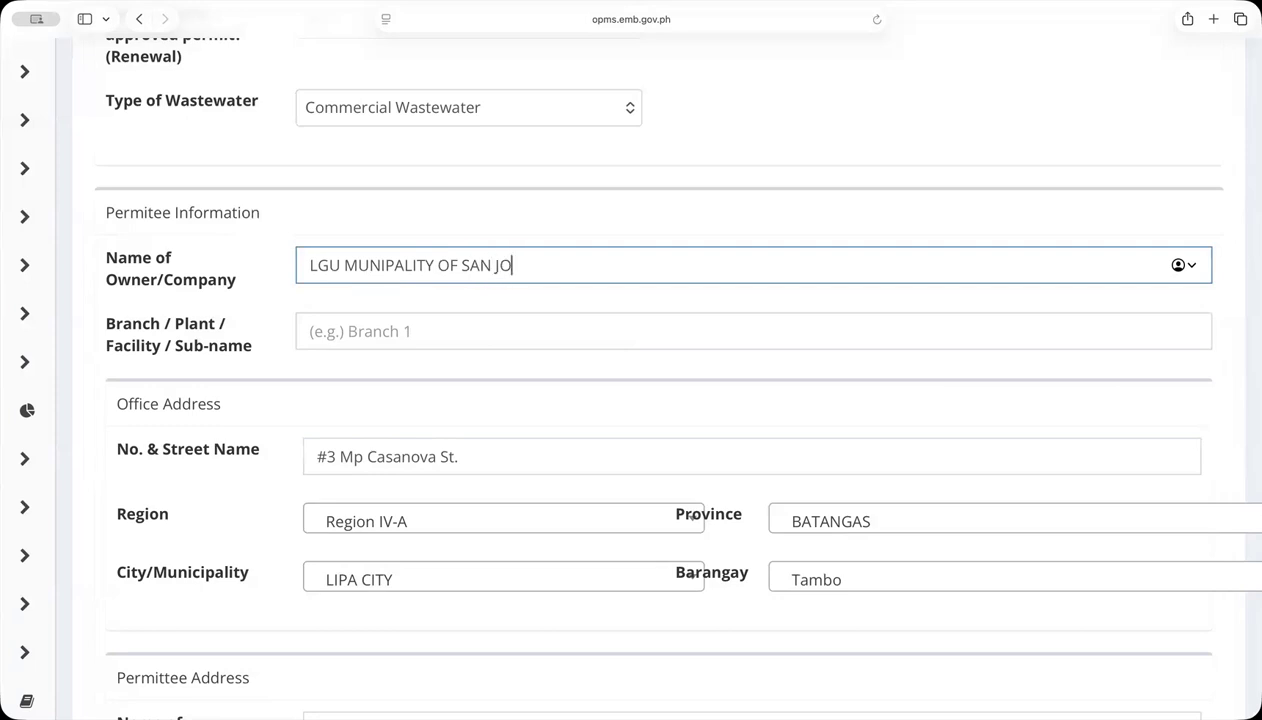
key(Caps_Lock)
click(388, 264)
text(C)
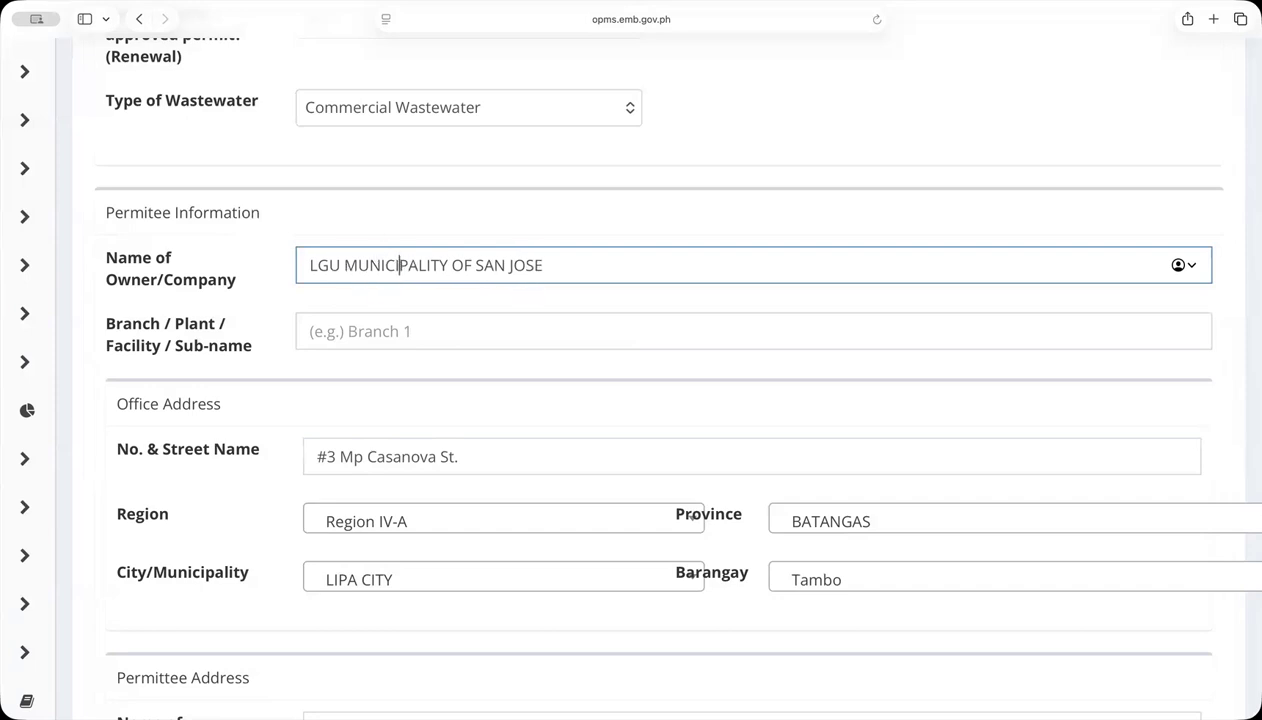
Restore the owner/company name to the copied ABC COMPANY CORP. and highlight the Office Address heading.
drag(577, 264, 297, 255)
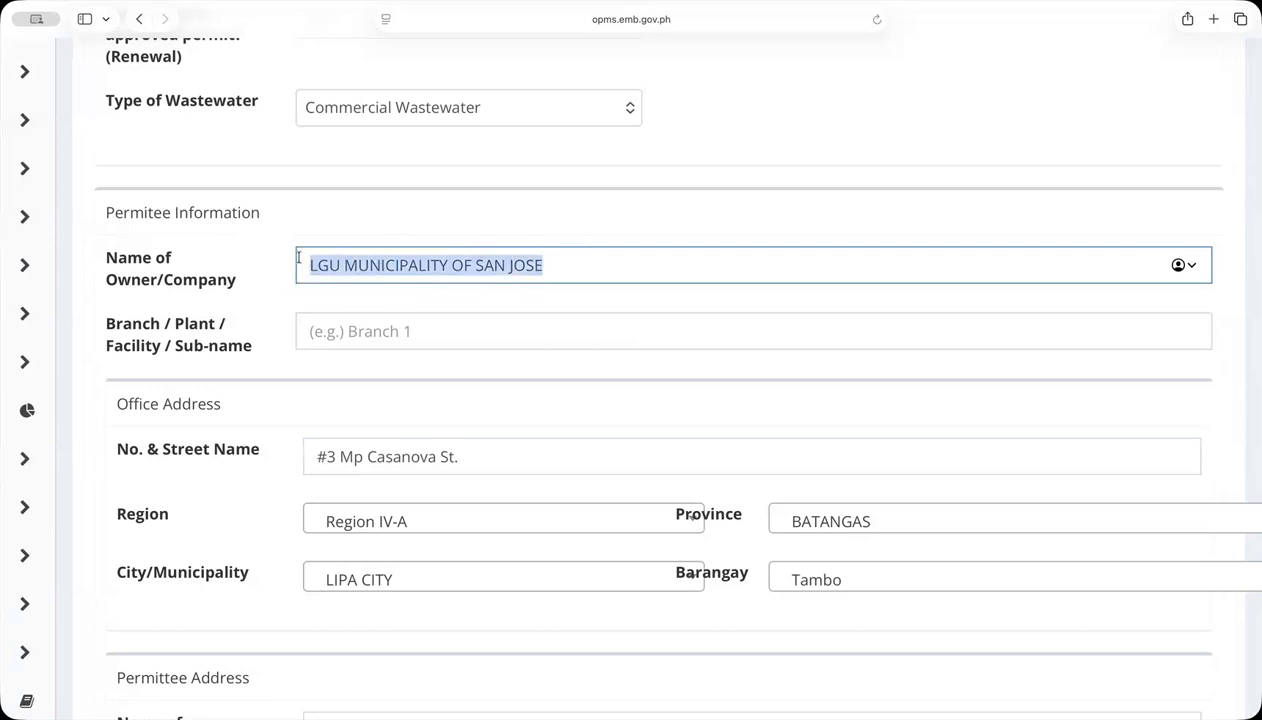
key(super+v)
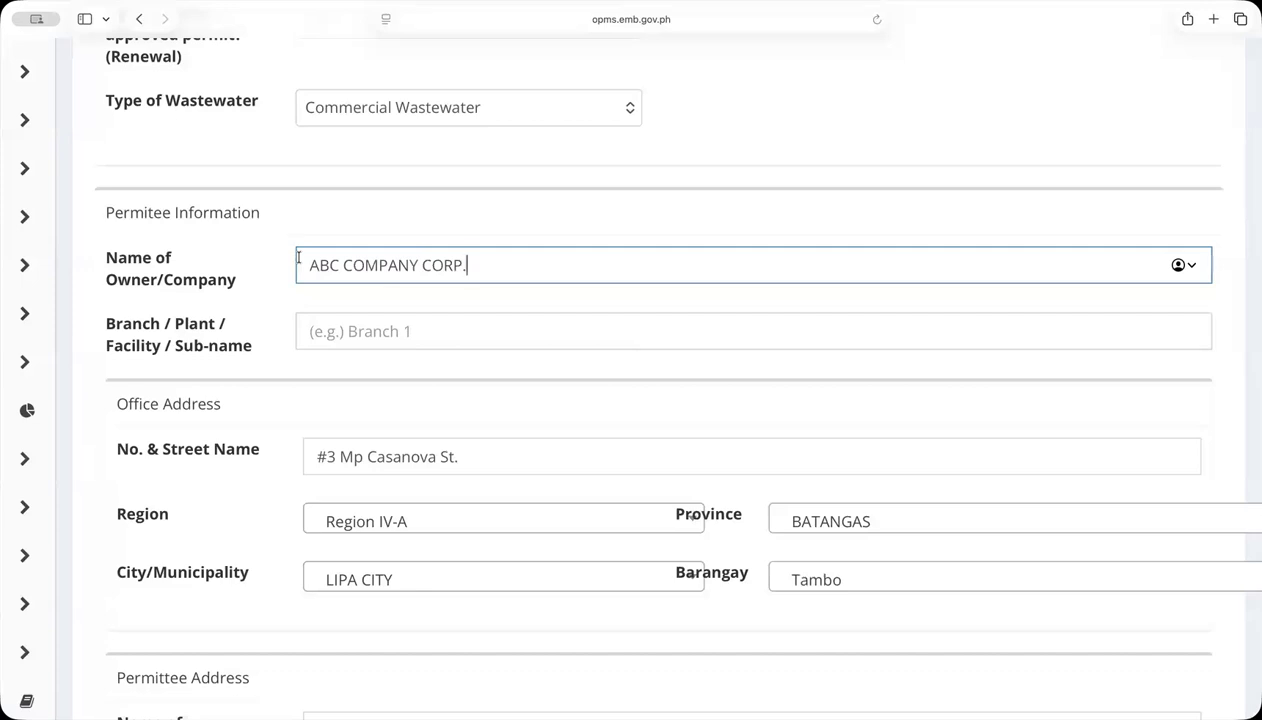
scroll(323, 320, down, 1)
scroll(323, 320, down, 1)
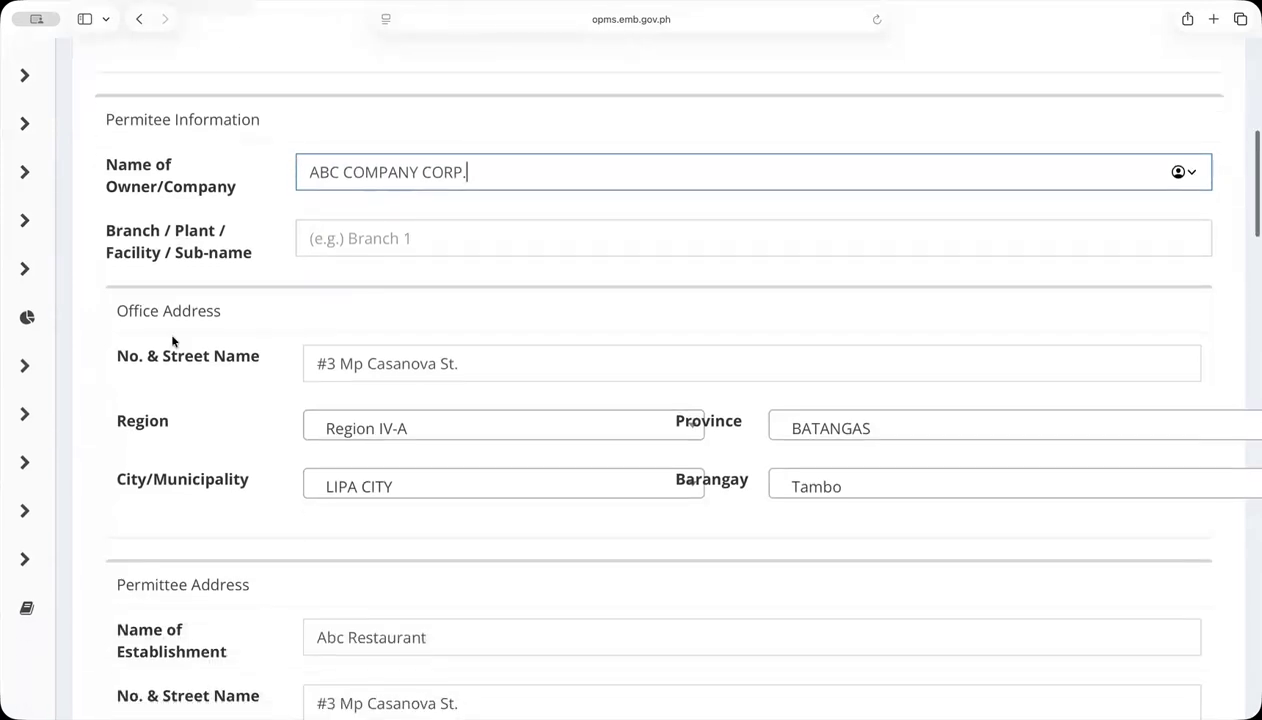
drag(117, 304, 208, 315)
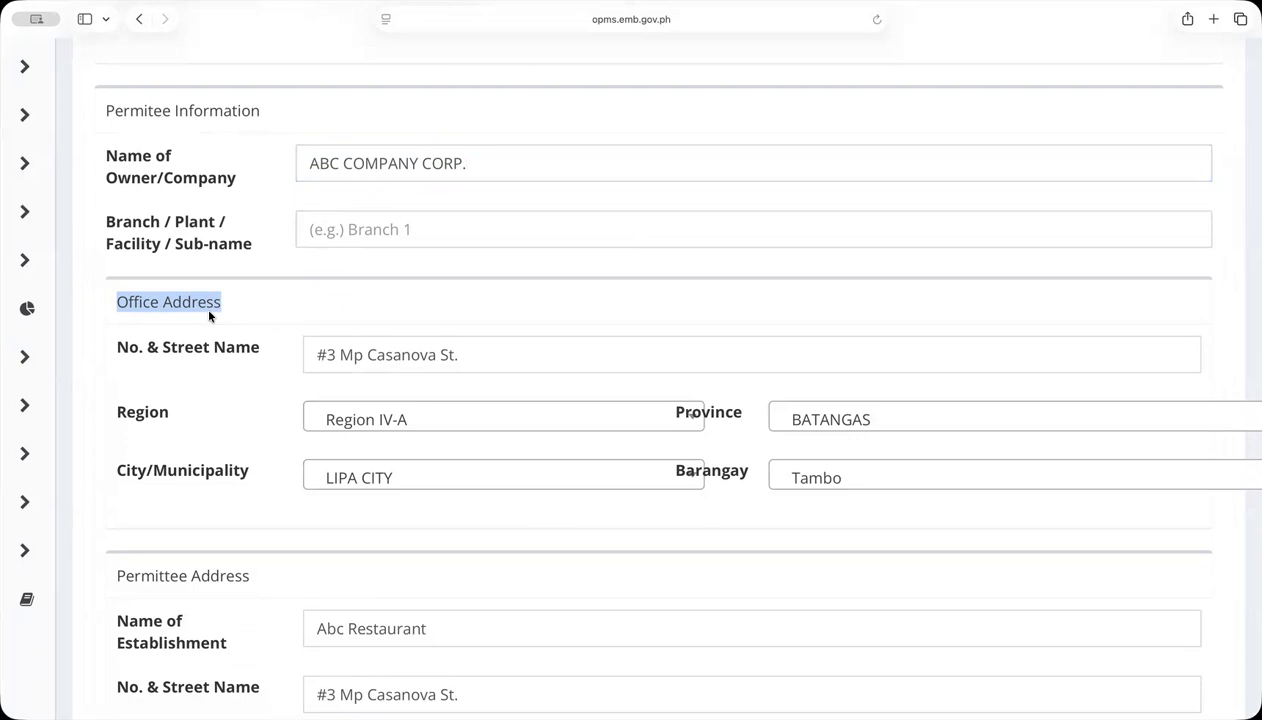
Review the office address street entry, the available region choices, and the owner/company name.
scroll(470, 350, down, 2)
drag(461, 282, 311, 264)
scroll(350, 300, down, 1)
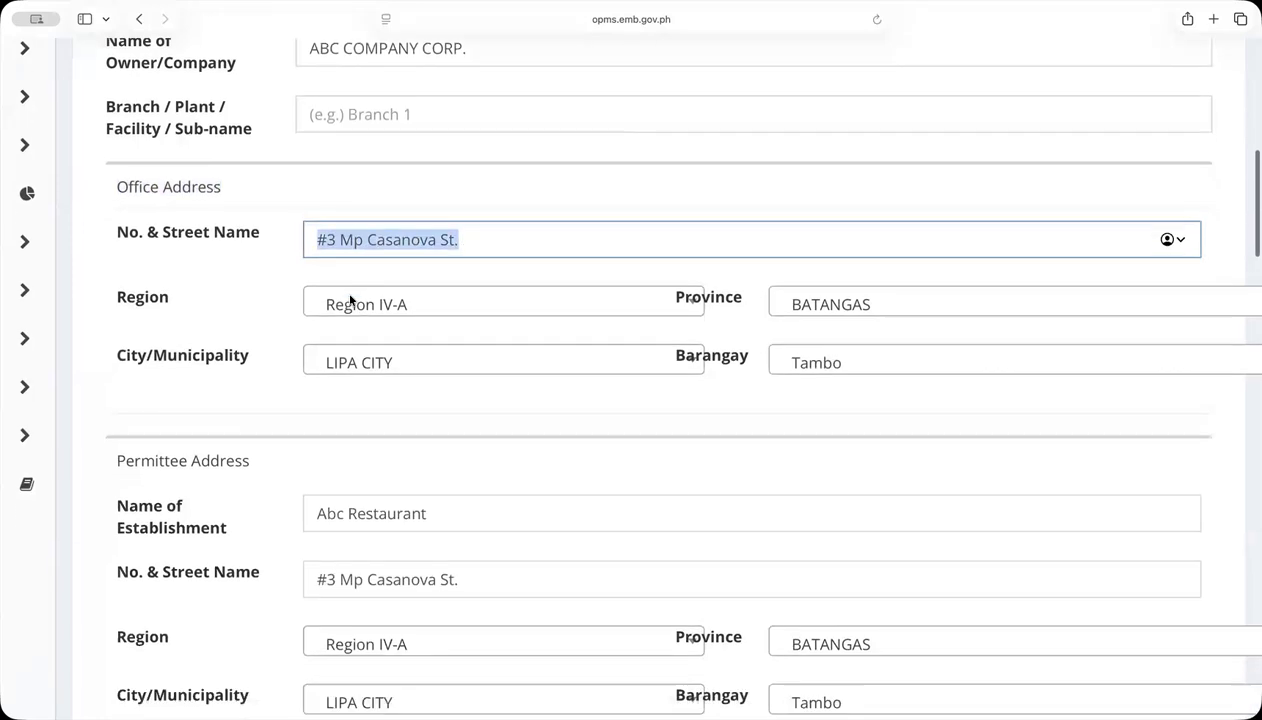
scroll(349, 297, down, 1)
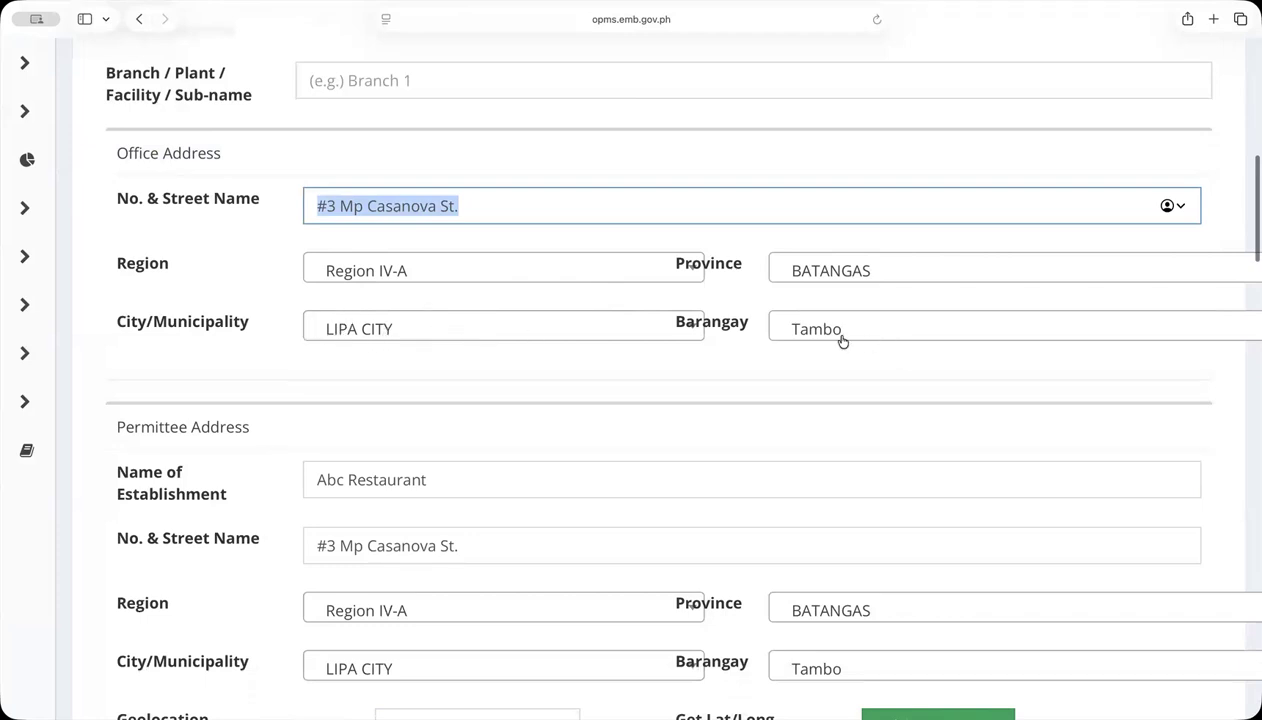
click(424, 272)
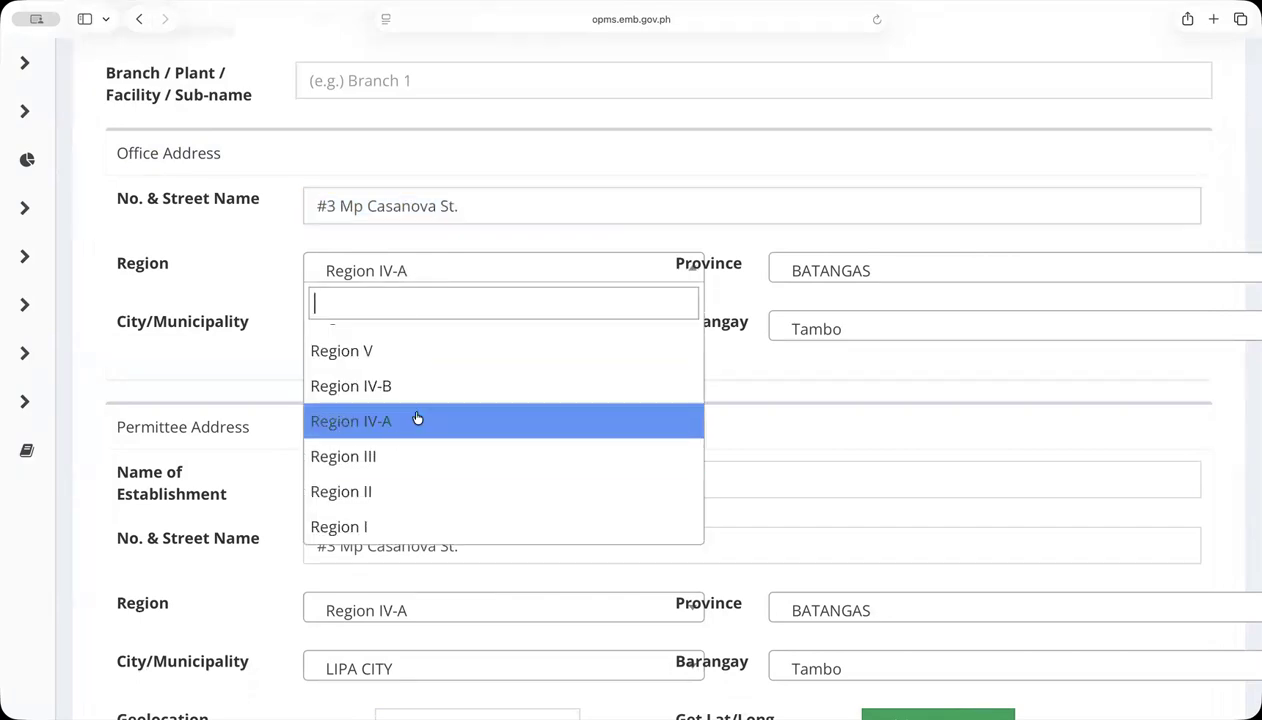
scroll(484, 421, up, 3)
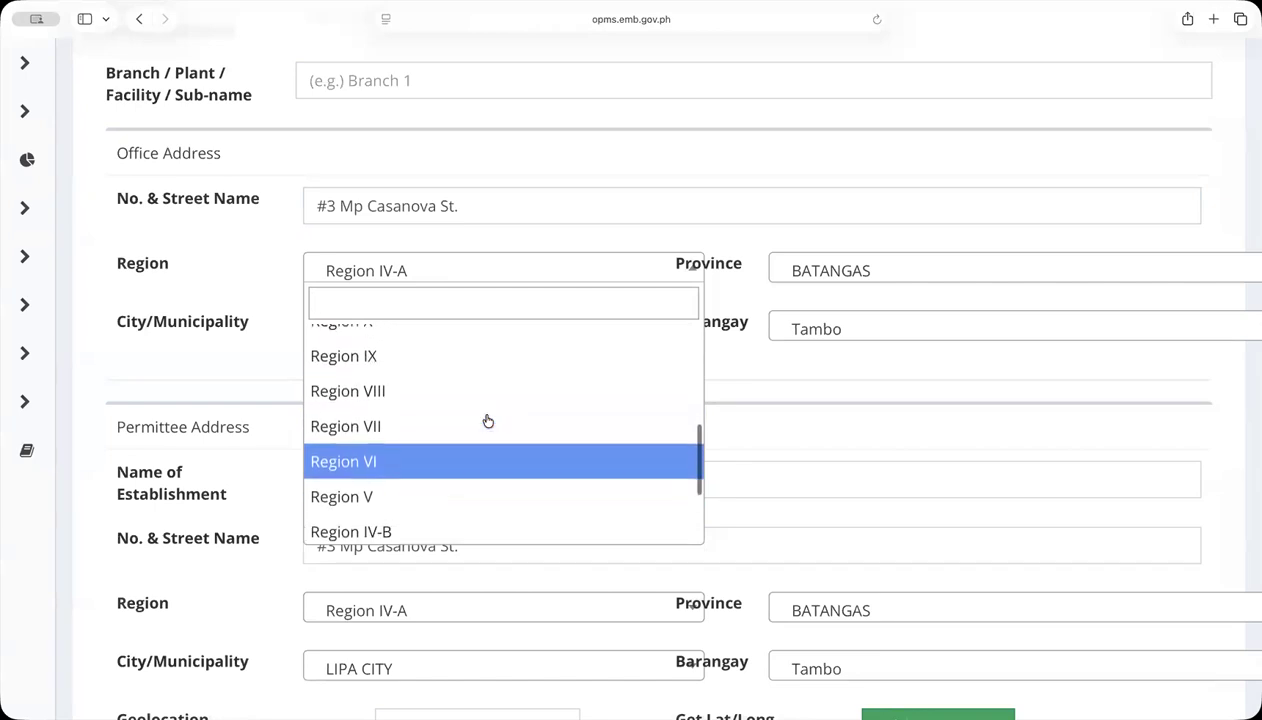
click(624, 173)
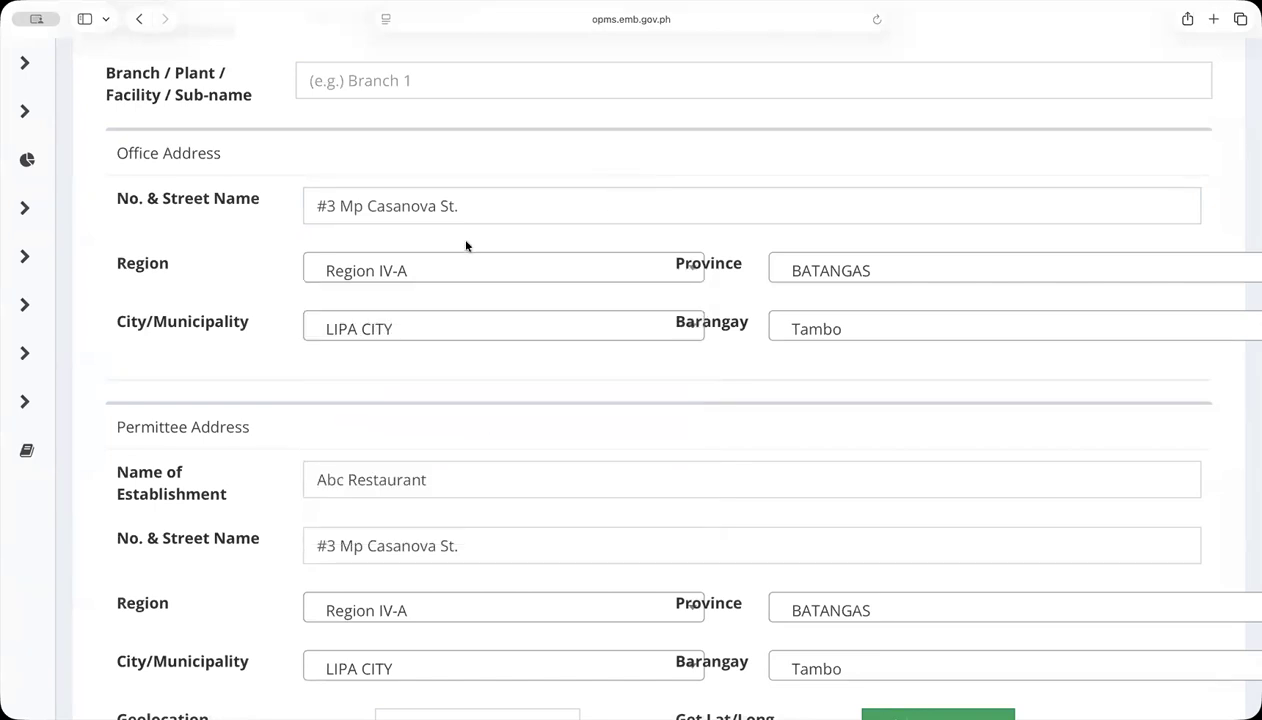
scroll(465, 246, up, 2)
scroll(465, 246, up, 2)
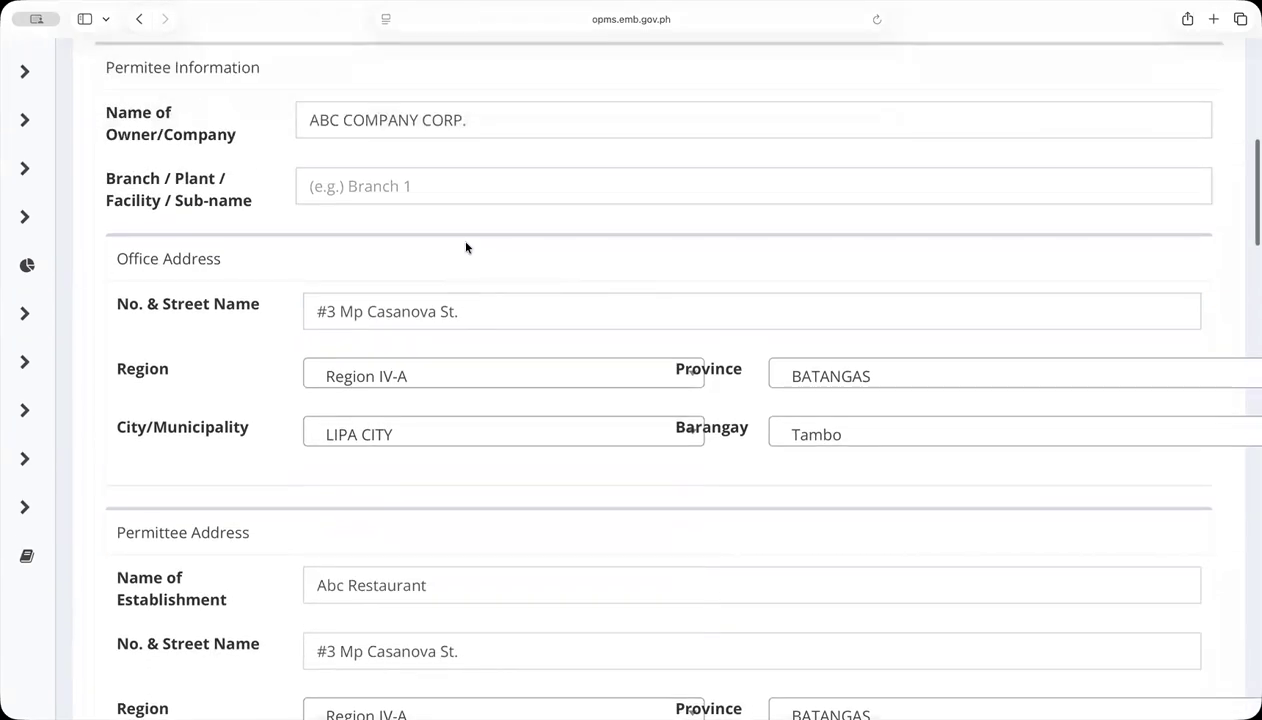
drag(468, 120, 306, 116)
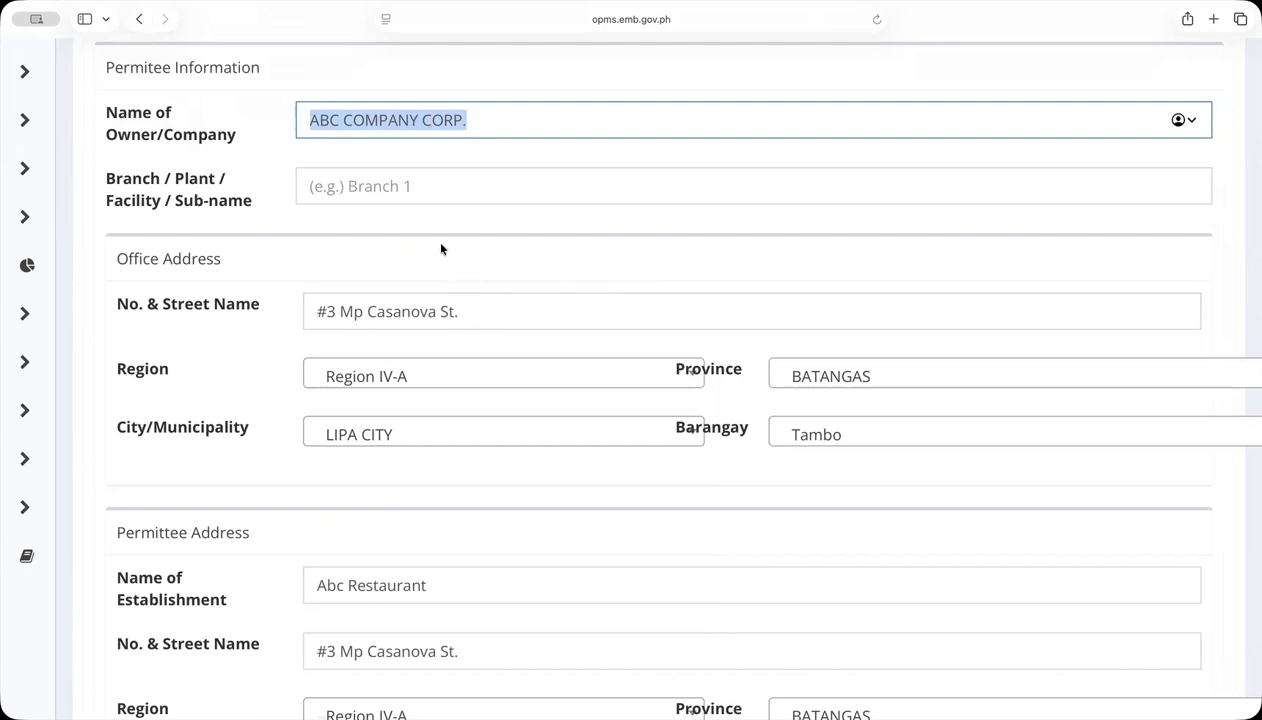
Replace the name of establishment under Permittee Address with ABC RESTAURANT.
scroll(441, 248, down, 5)
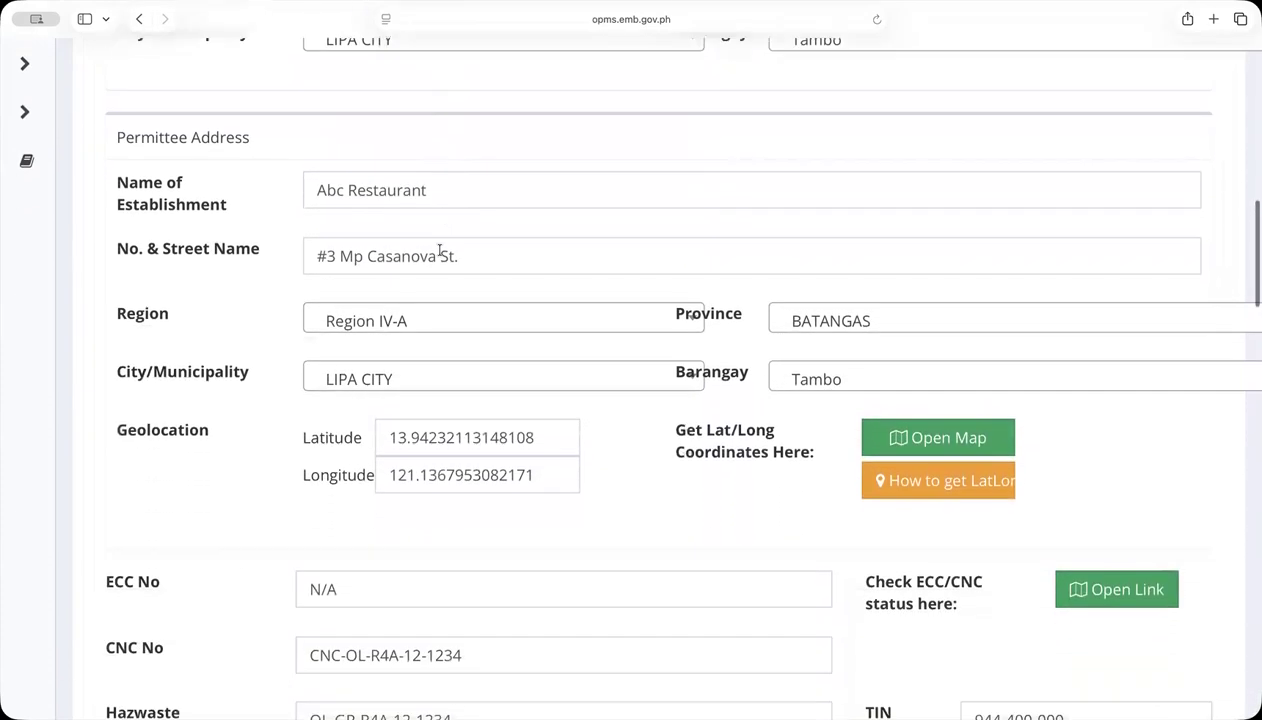
drag(430, 182, 291, 178)
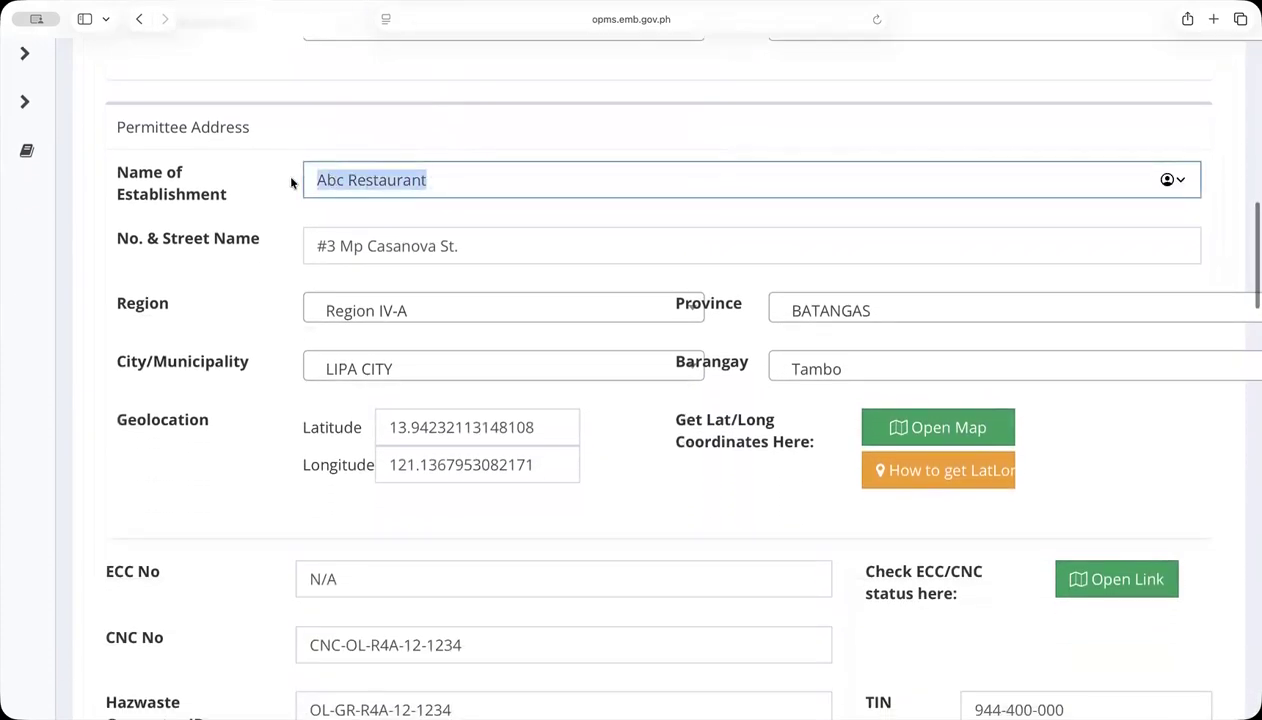
text(ABC RESTAURANT)
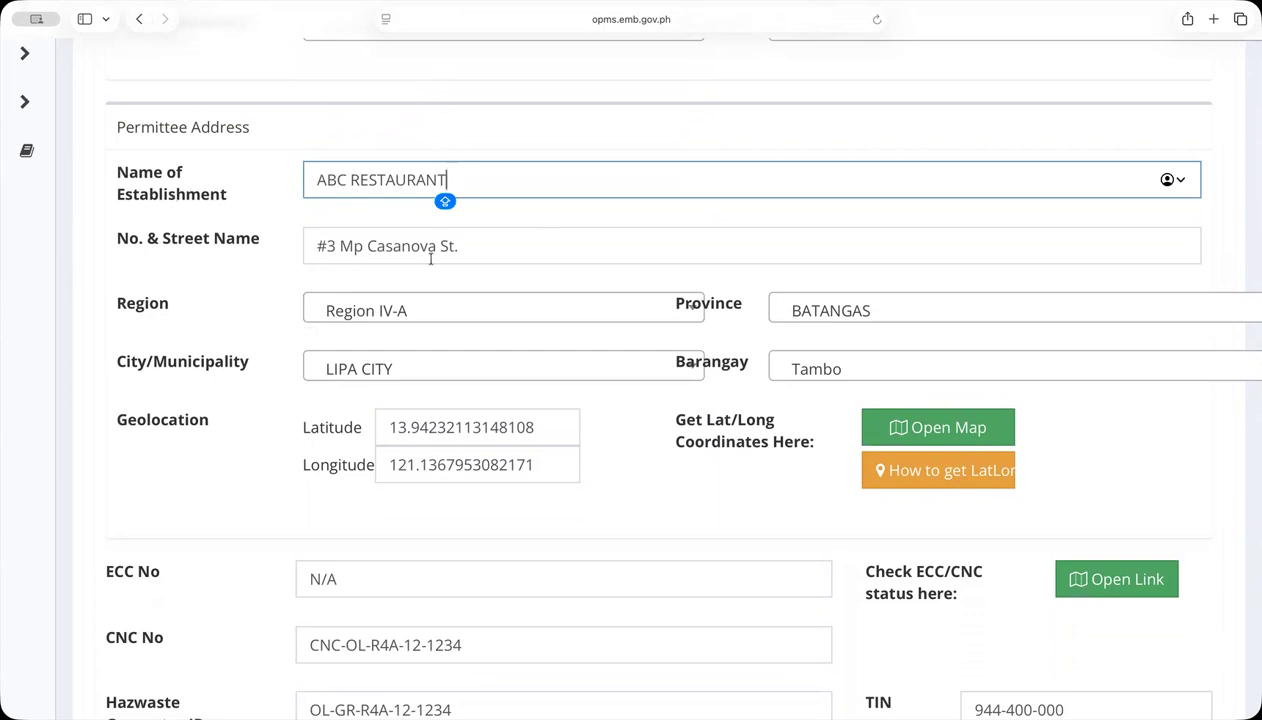
click(584, 222)
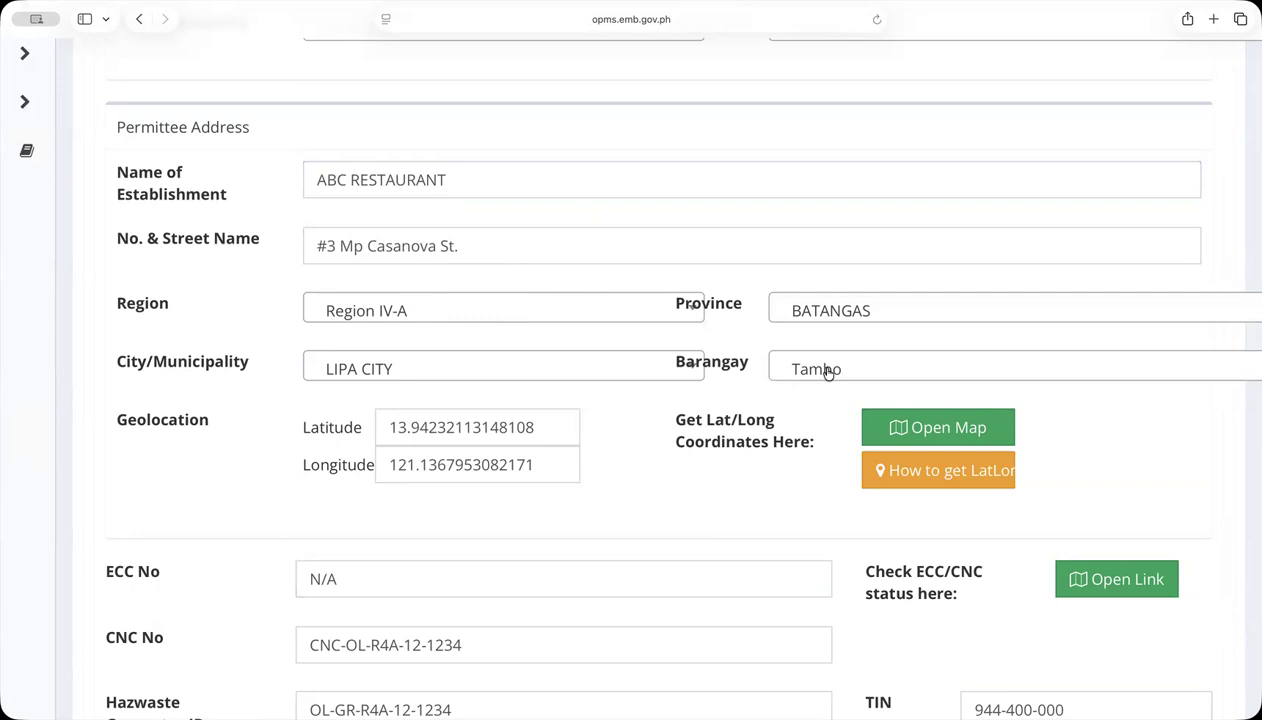
Check the province choices of the permittee address and review the geolocation fields.
click(866, 311)
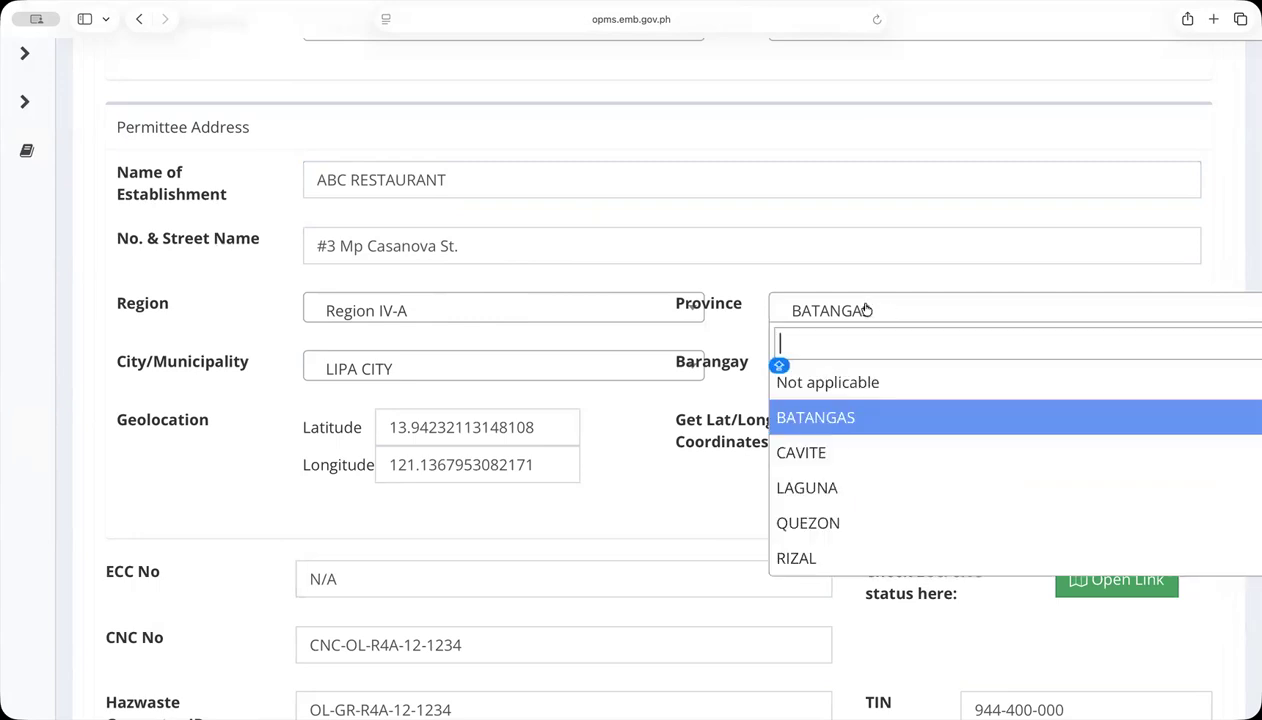
click(882, 147)
scroll(577, 284, down, 2)
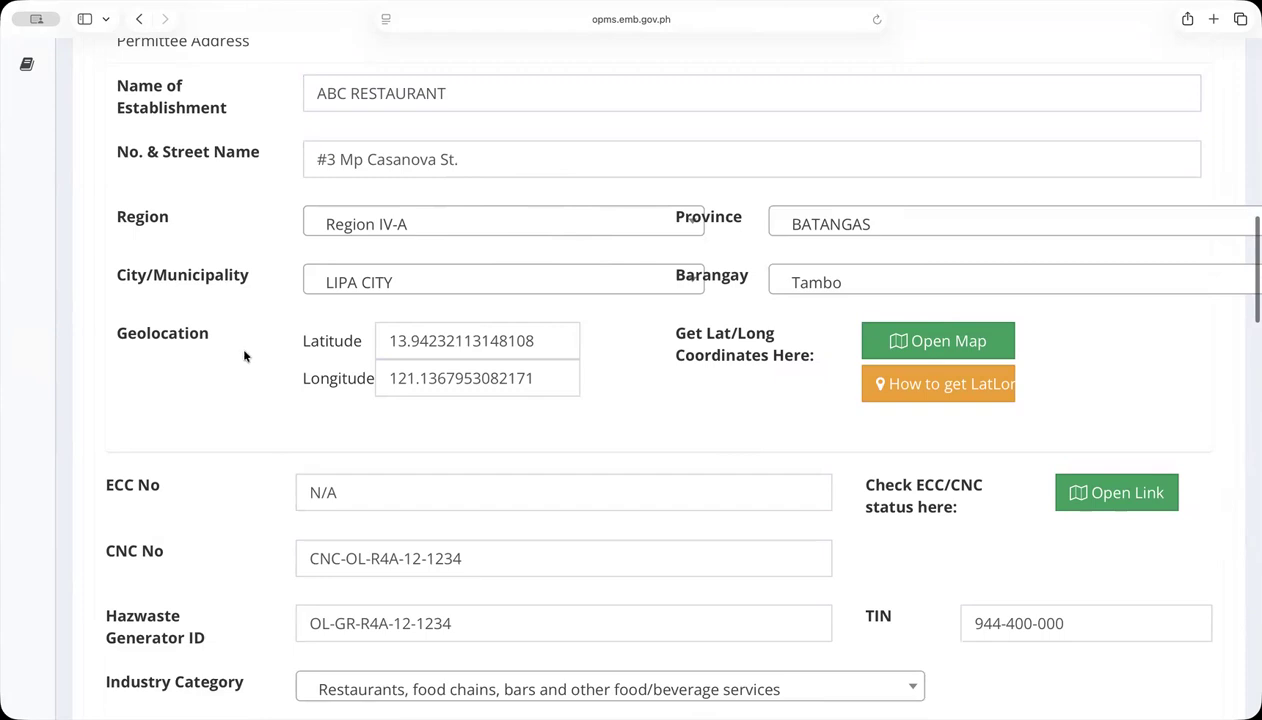
scroll(250, 355, down, 2)
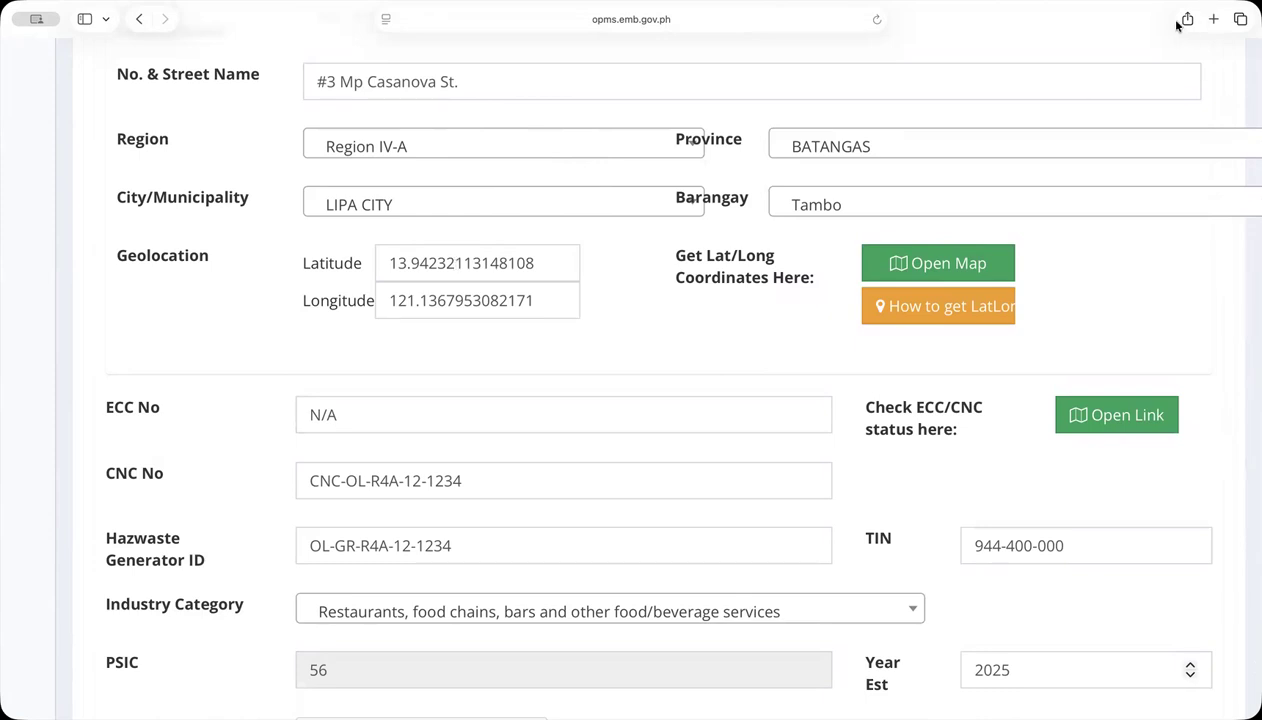
Search for GOOGLE MAP in a new browser tab and open Google Maps.
click(1213, 20)
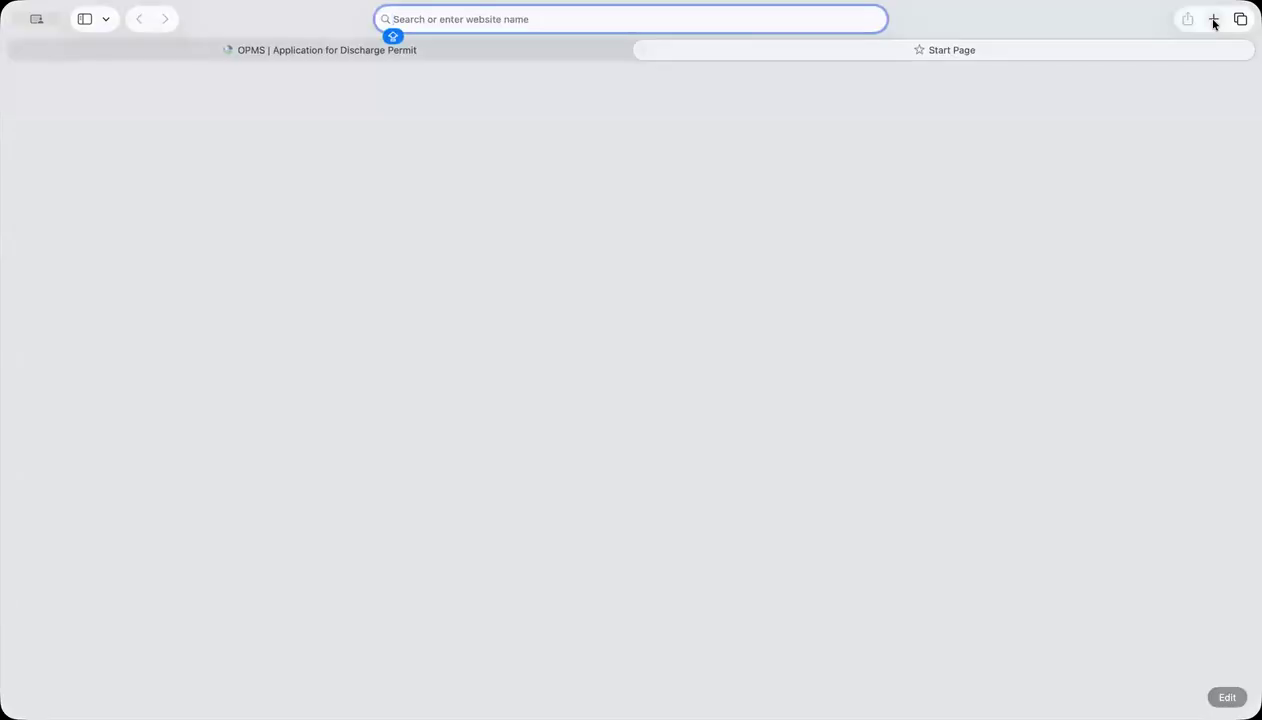
text(GOOGLE M)
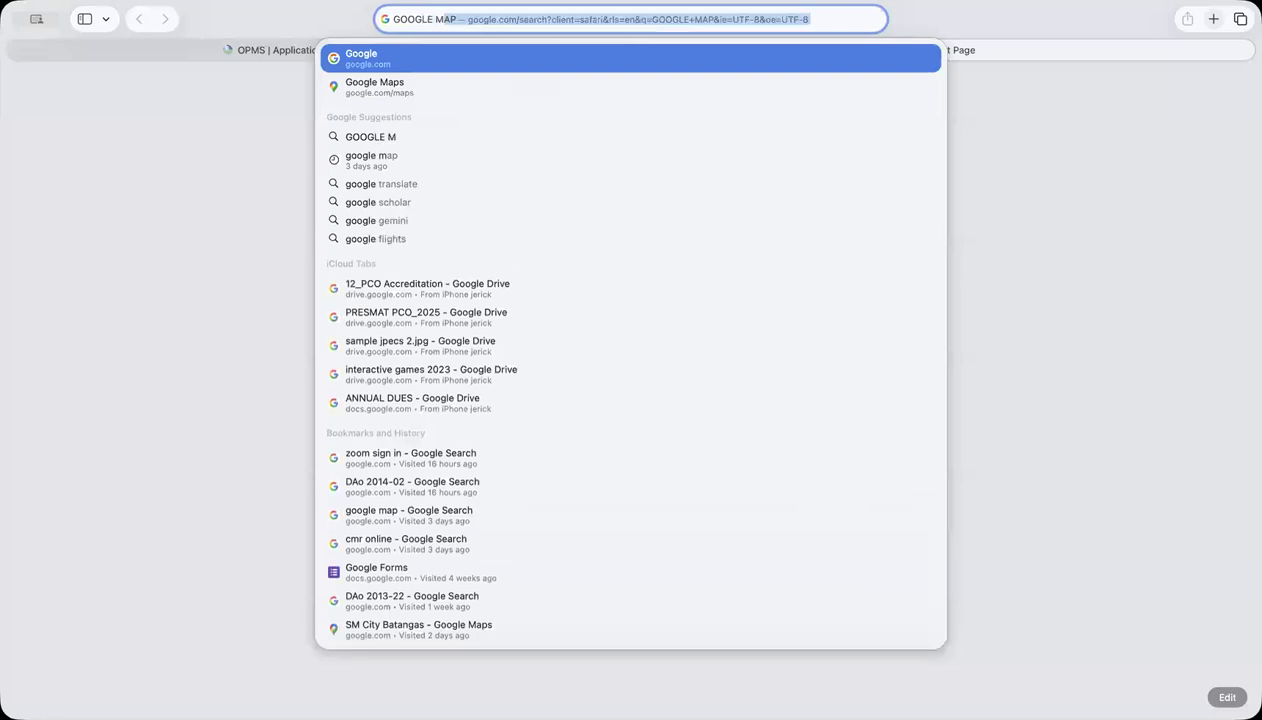
text(AP)
key(Return)
click(229, 253)
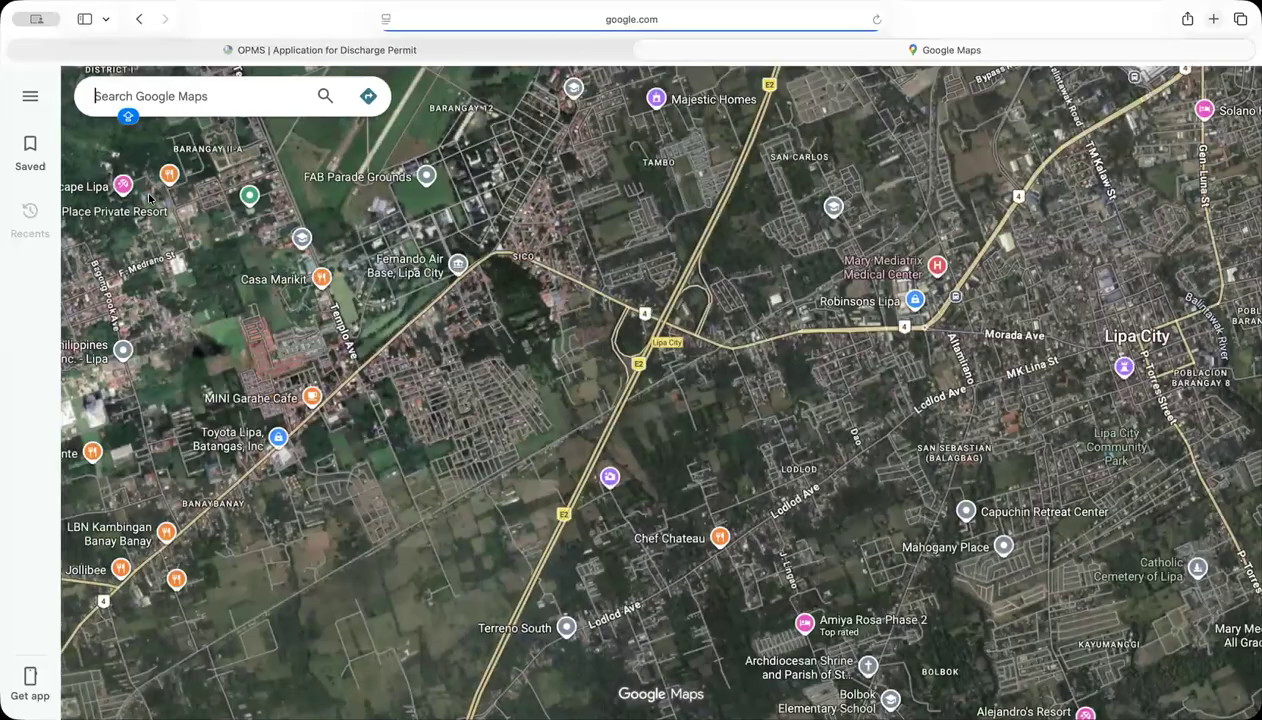
Locate the lot in front of Decocity Lipa along Ayala Hwy on the satellite map.
scroll(677, 419, down, 5)
scroll(677, 419, up, 6)
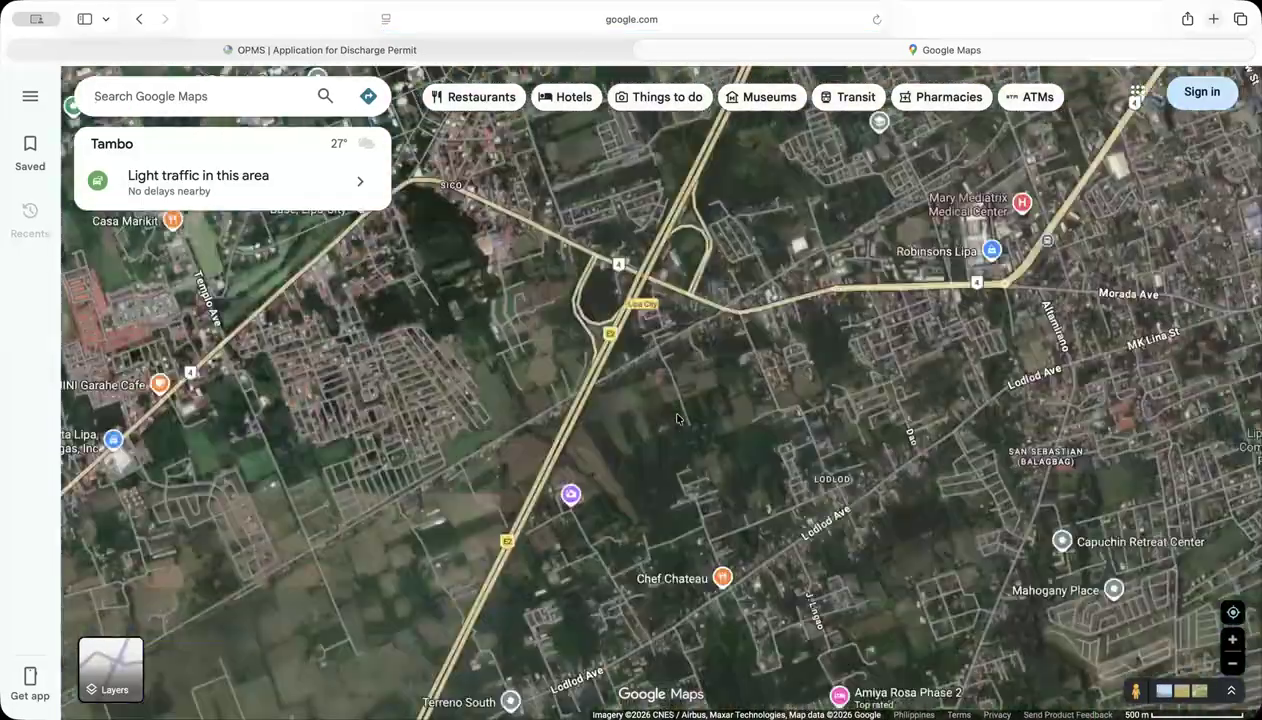
scroll(677, 419, up, 5)
scroll(895, 395, right, 6)
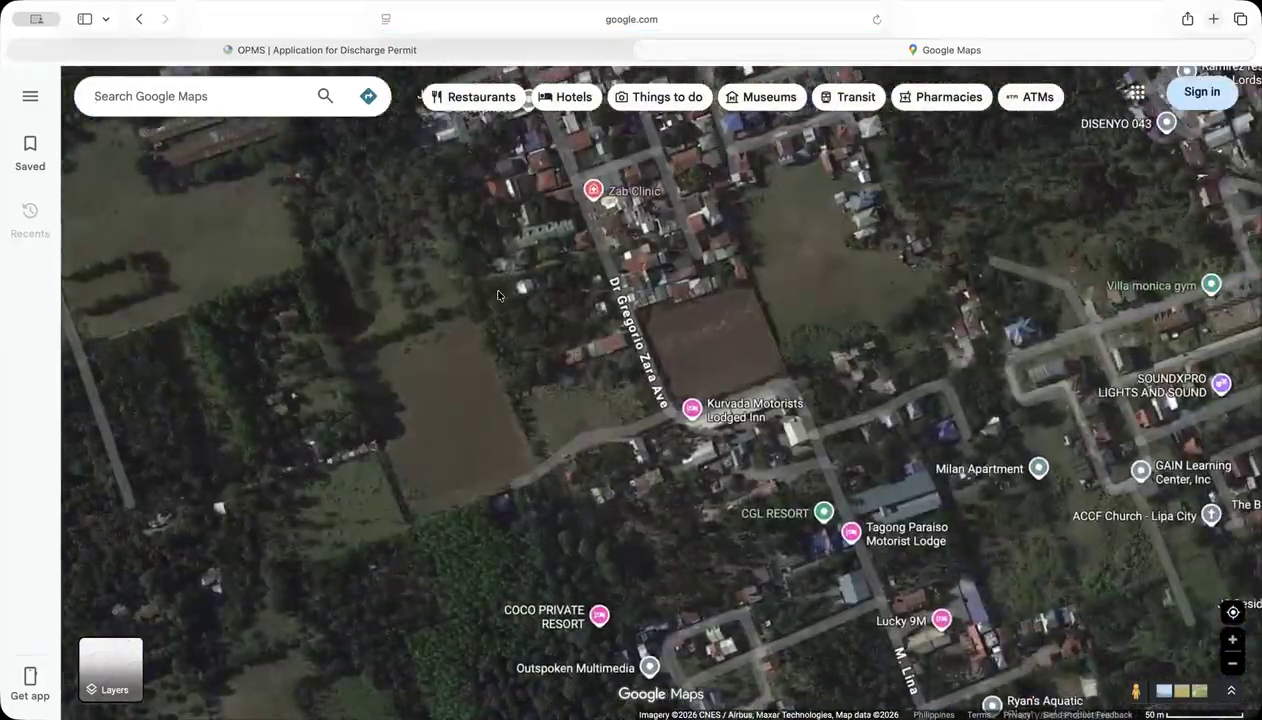
scroll(578, 342, up, 3)
scroll(580, 341, down, 4)
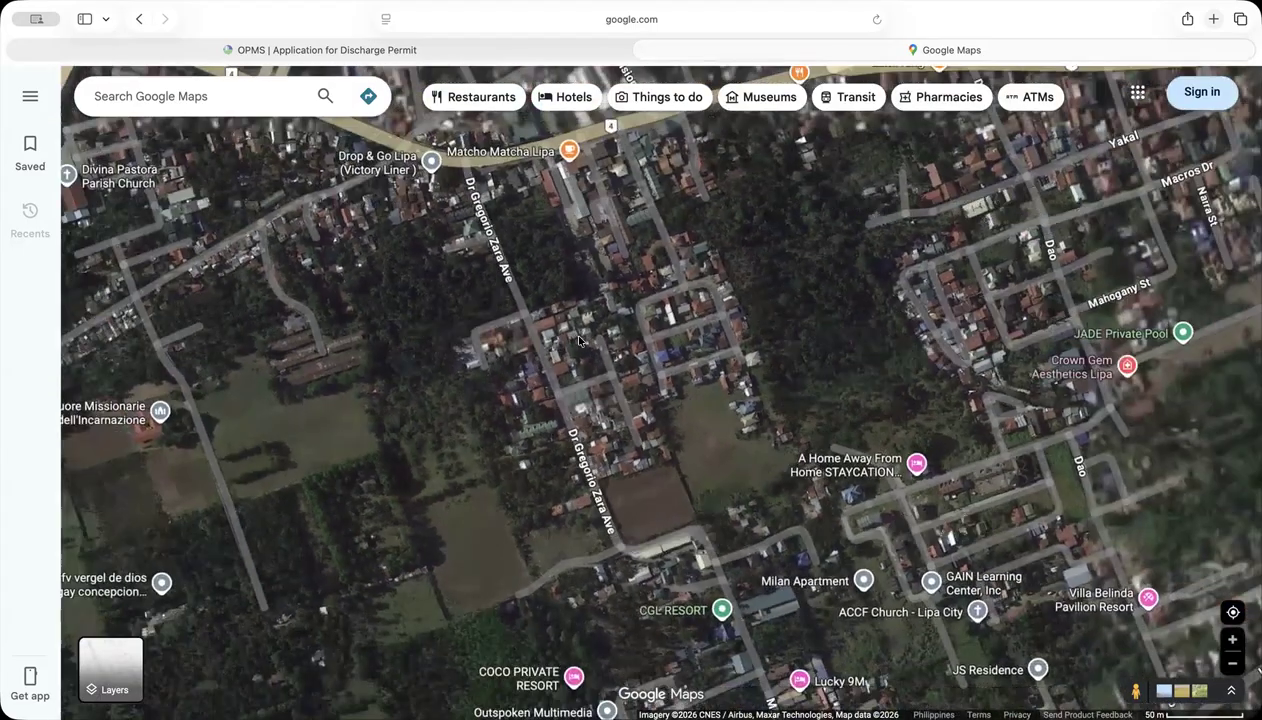
drag(861, 288, 688, 342)
scroll(688, 342, up, 3)
scroll(757, 365, right, 6)
scroll(757, 365, up, 5)
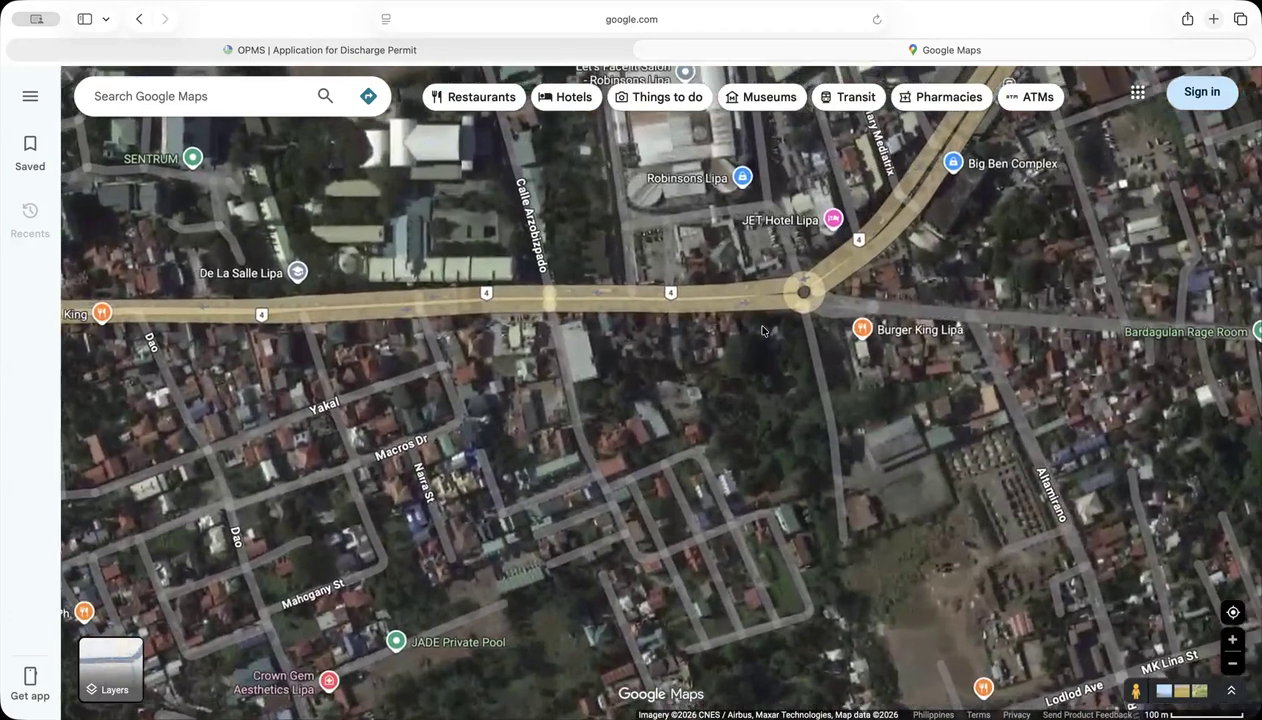
scroll(755, 328, up, 5)
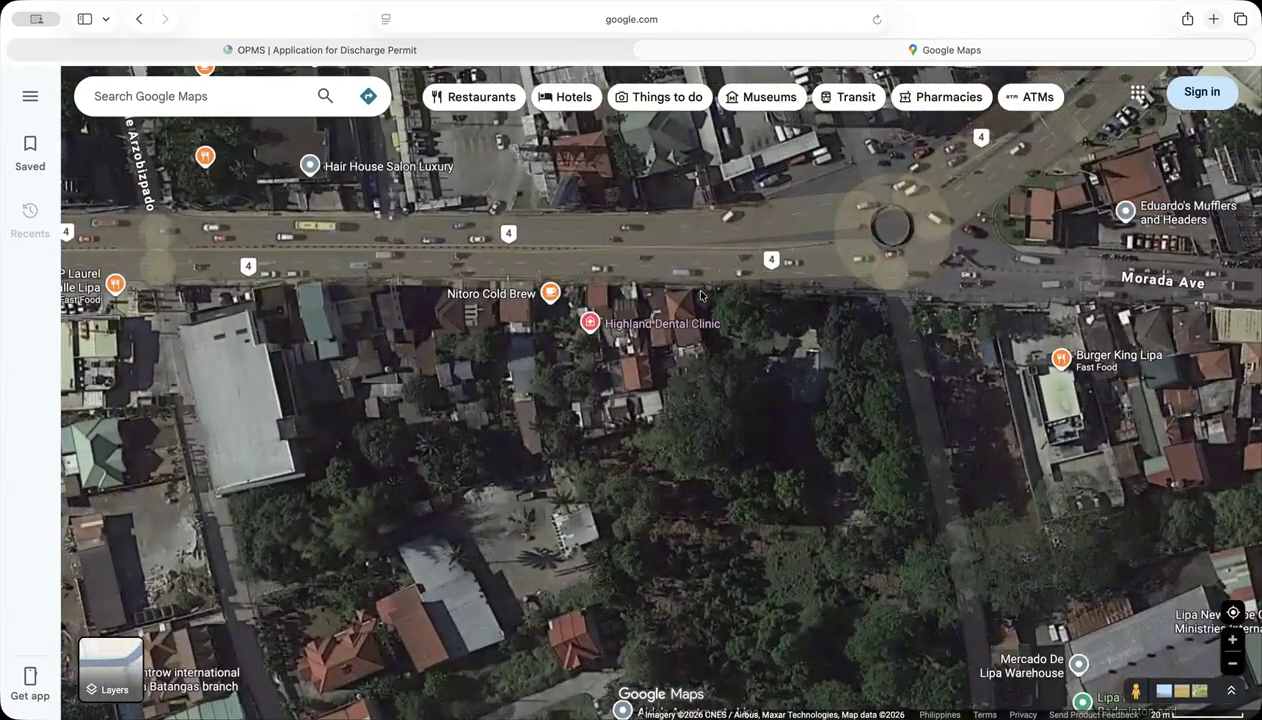
scroll(201, 277, up, 5)
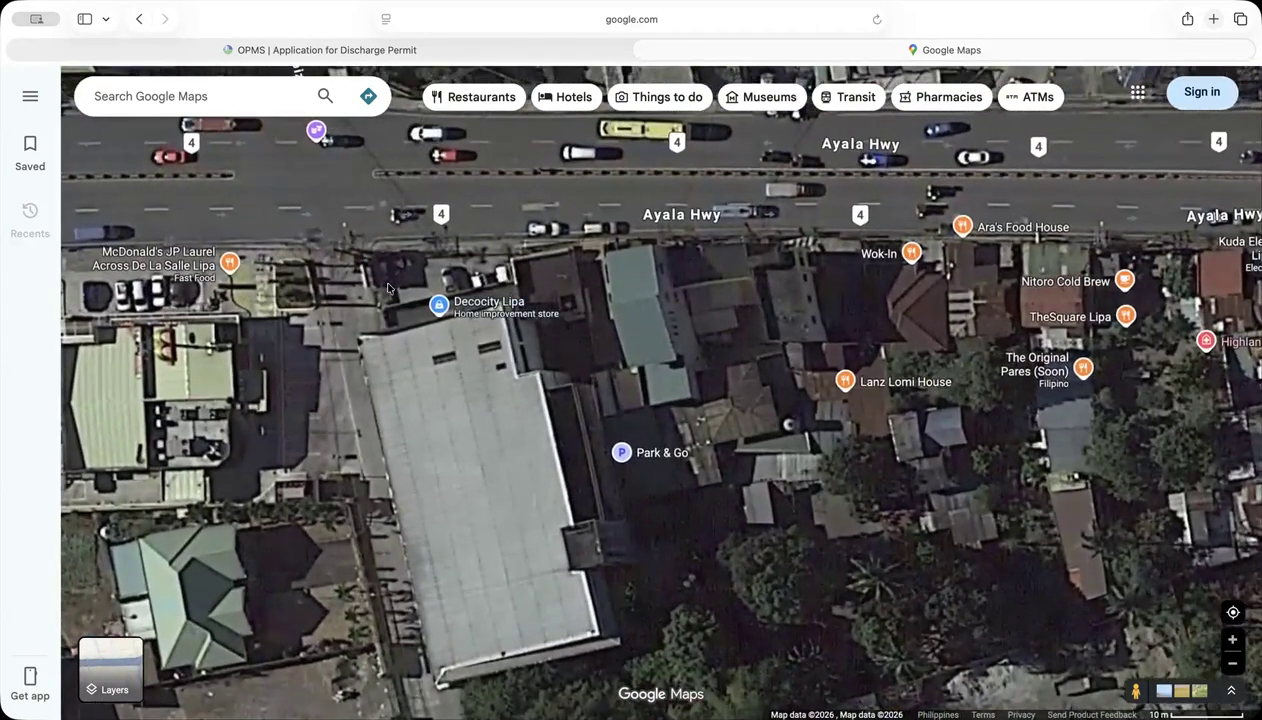
drag(388, 288, 465, 257)
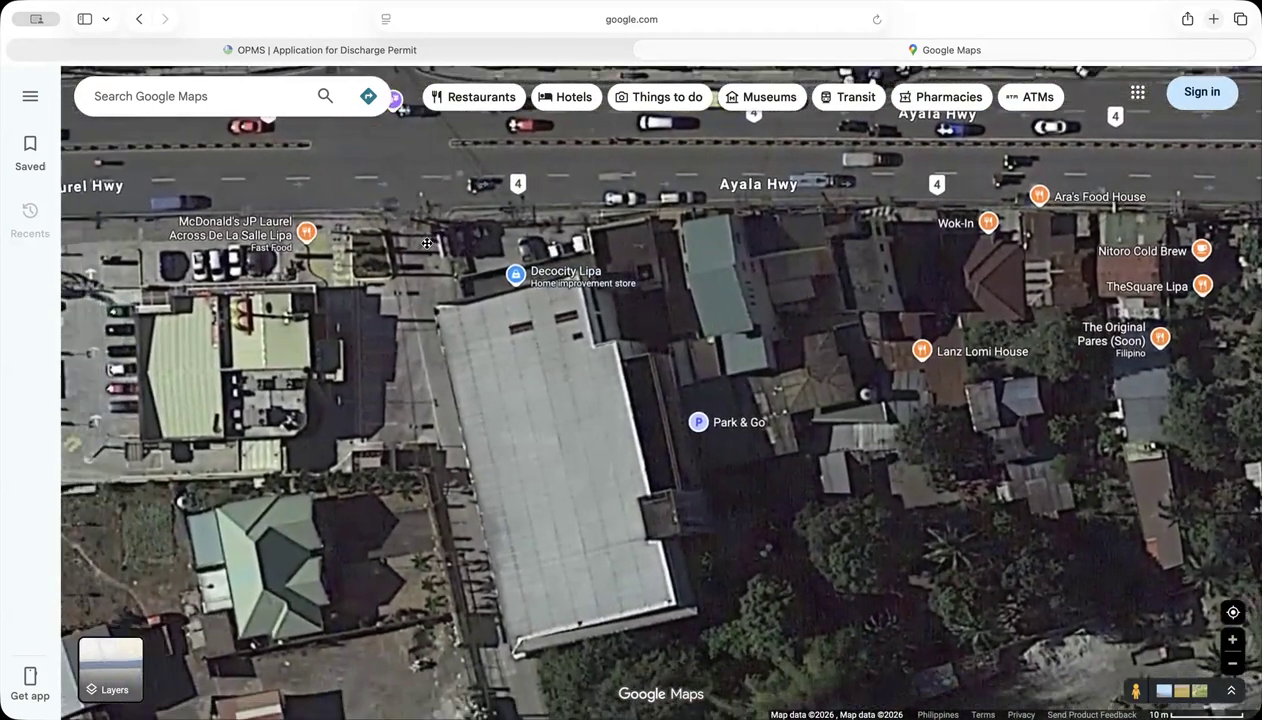
scroll(488, 233, up, 2)
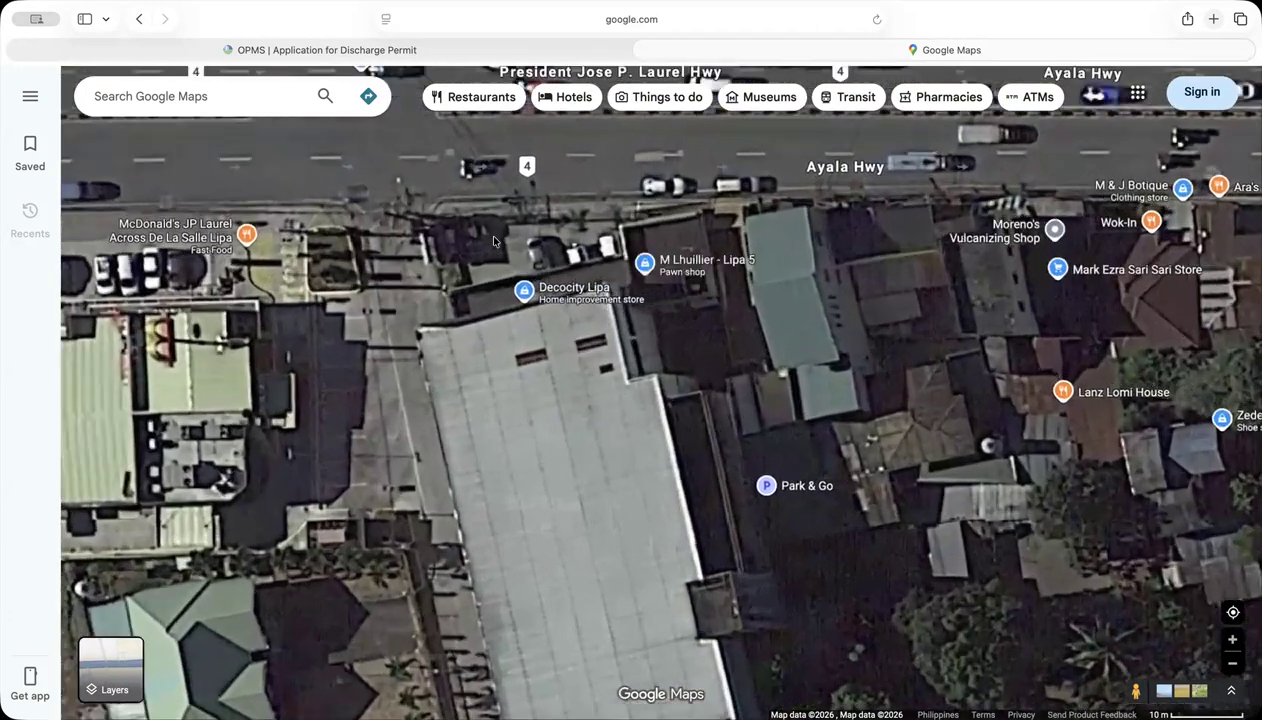
scroll(495, 230, down, 2)
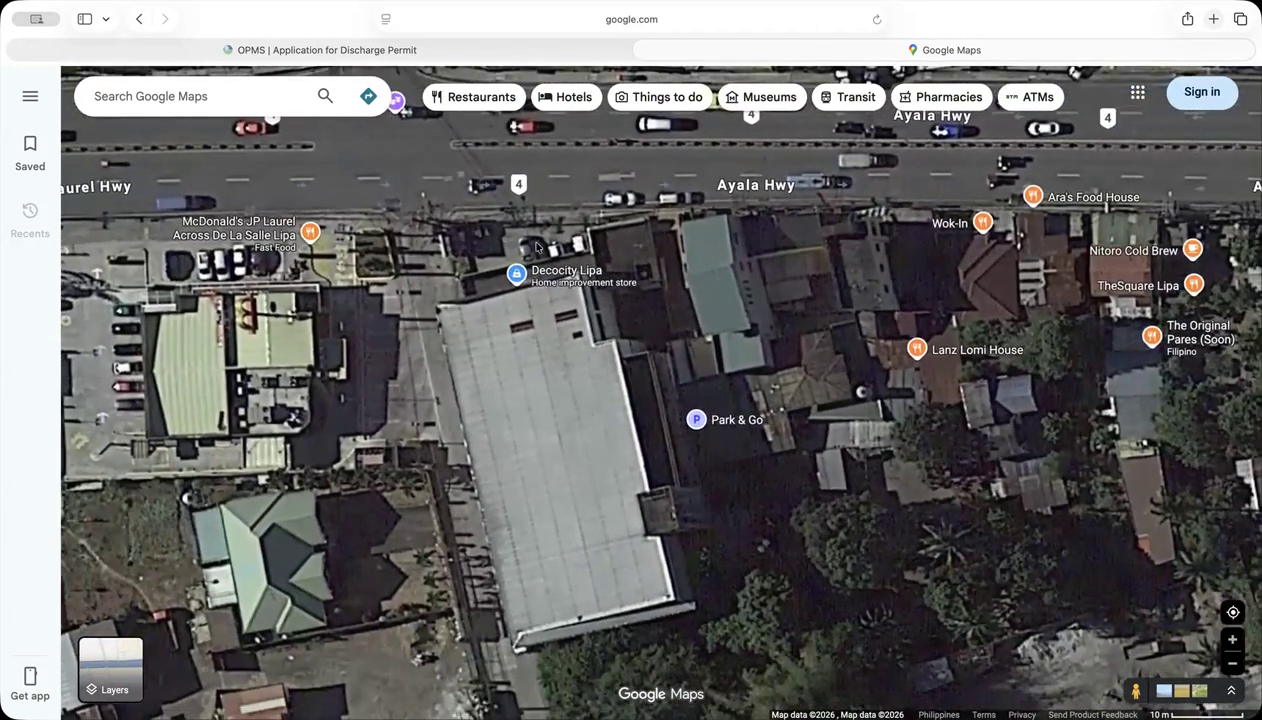
Copy the latitude and longitude coordinates of the parking area in front of Decocity Lipa.
right_click(471, 235)
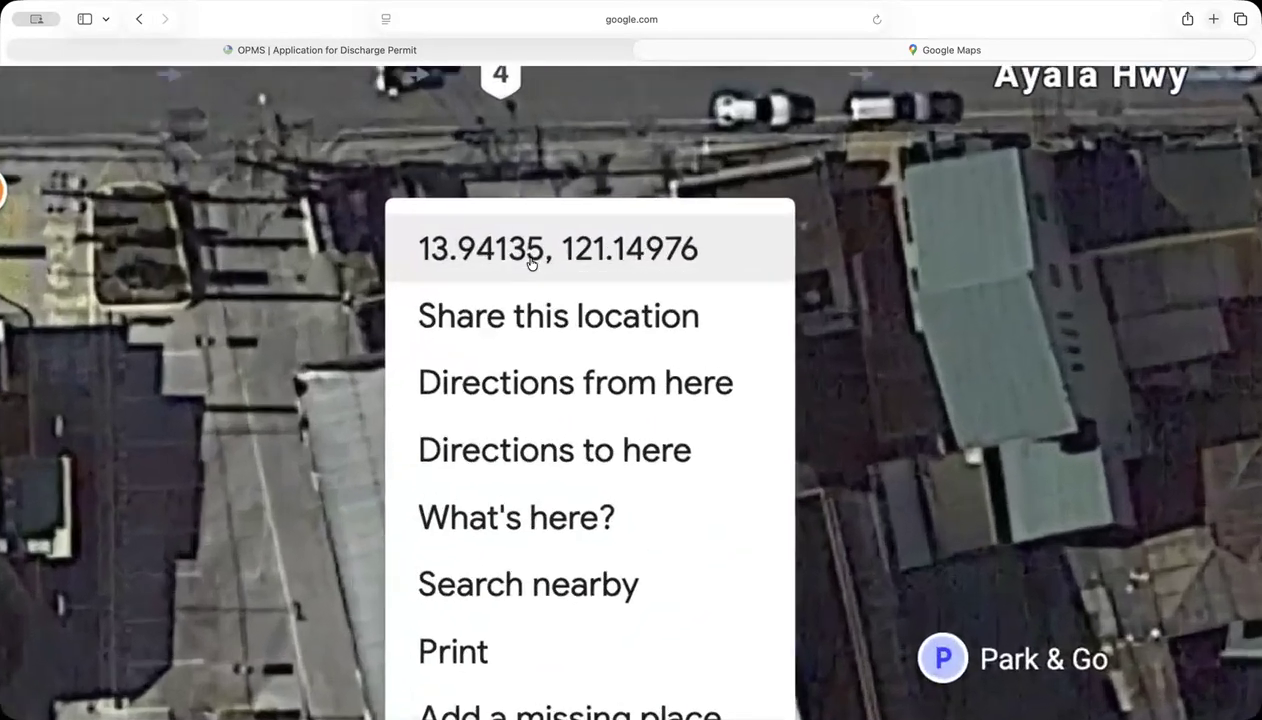
scroll(532, 262, up, 2)
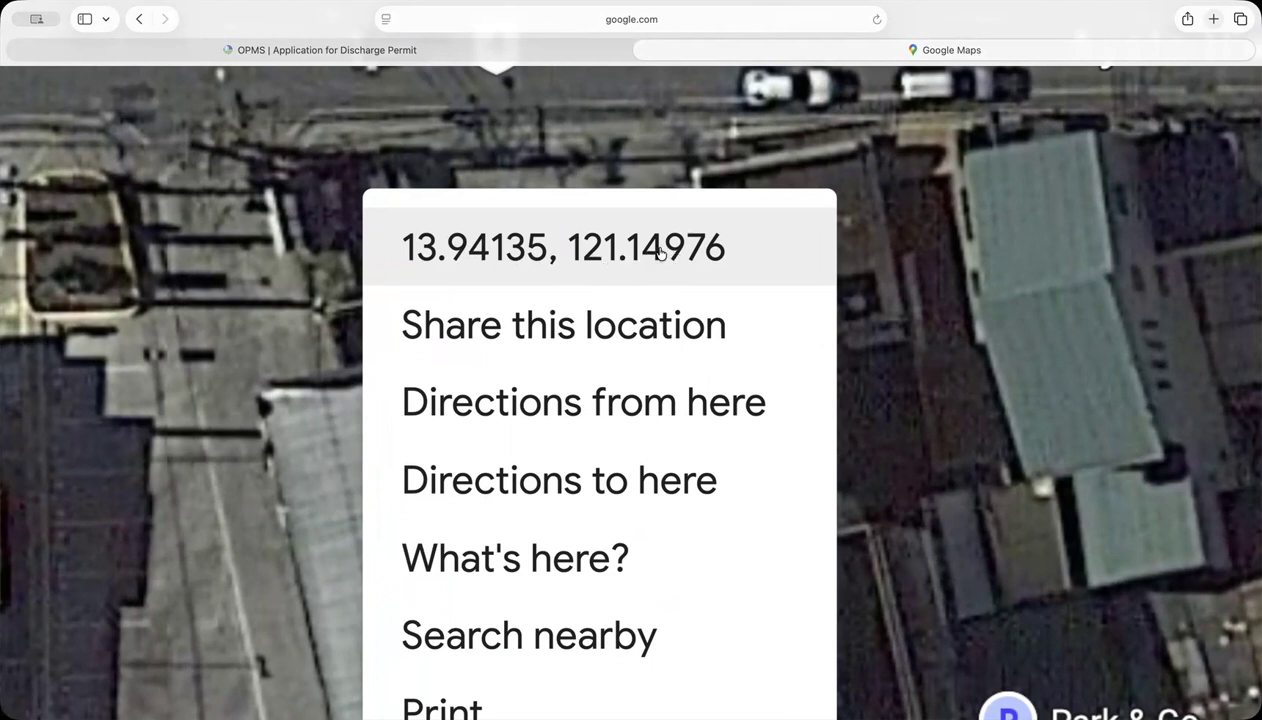
click(551, 256)
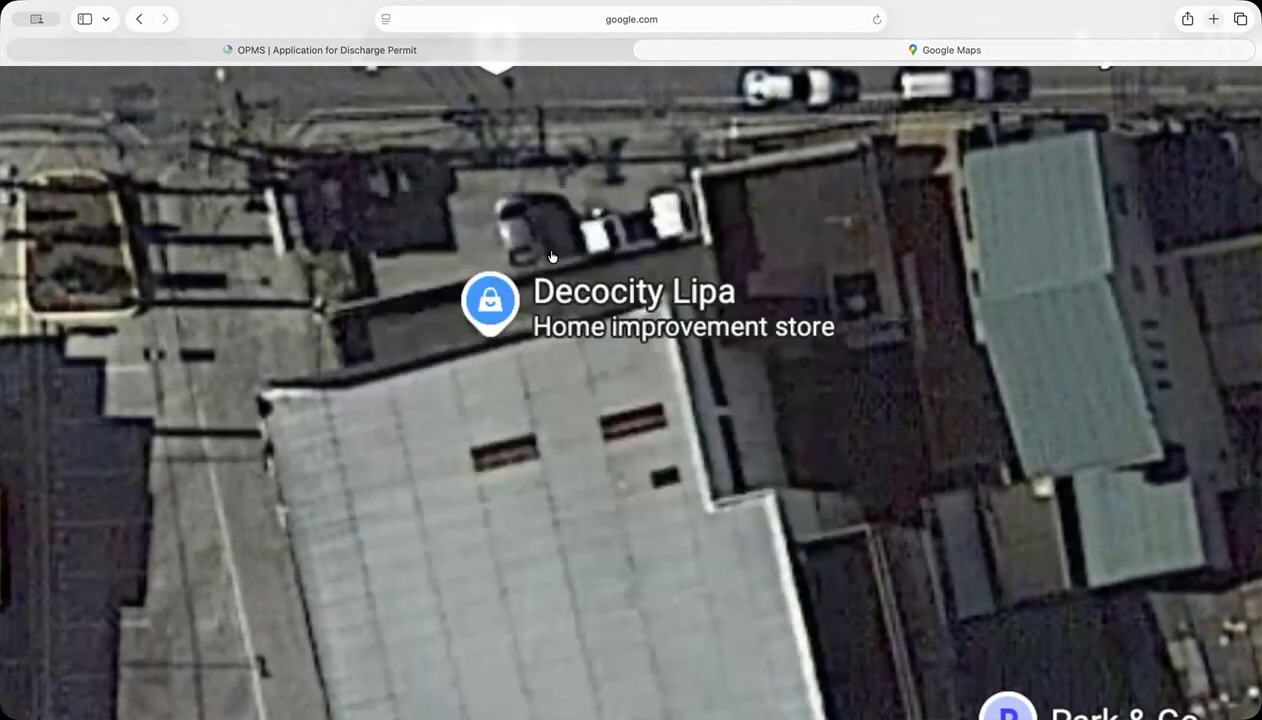
Return to the discharge permit application and highlight the geolocation latitude and longitude entries.
click(394, 50)
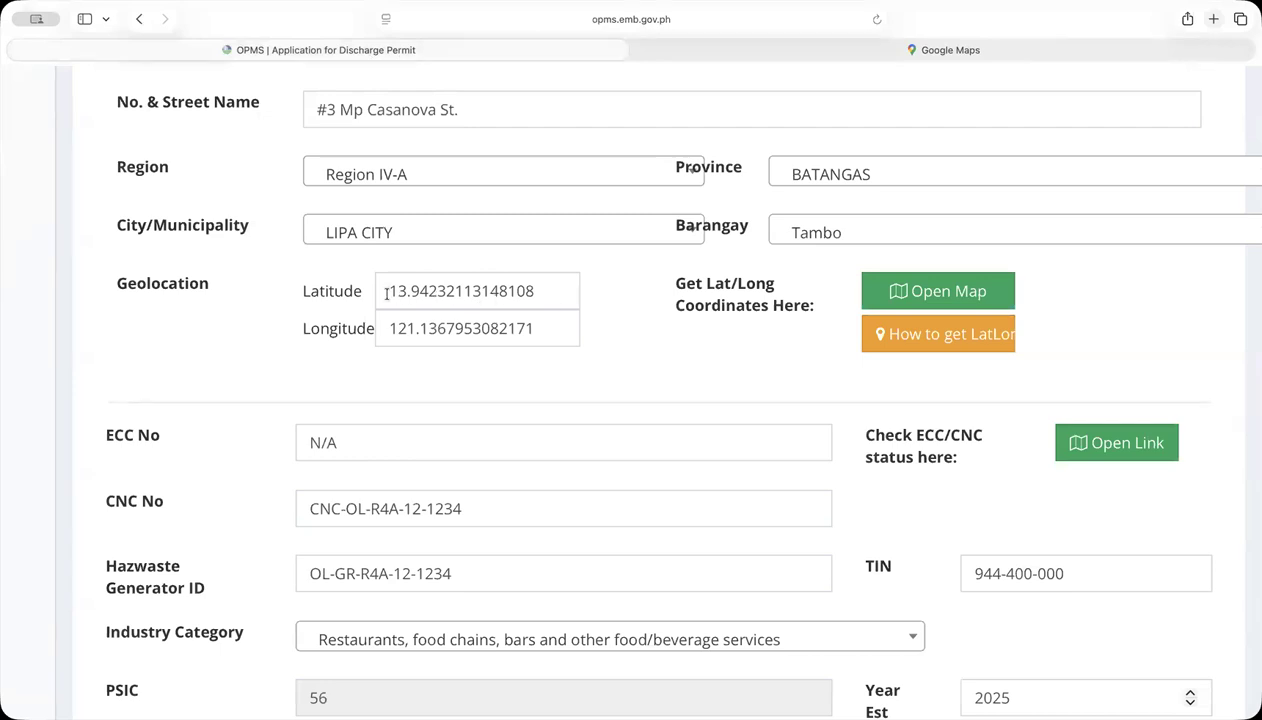
drag(380, 289, 577, 285)
drag(397, 330, 580, 331)
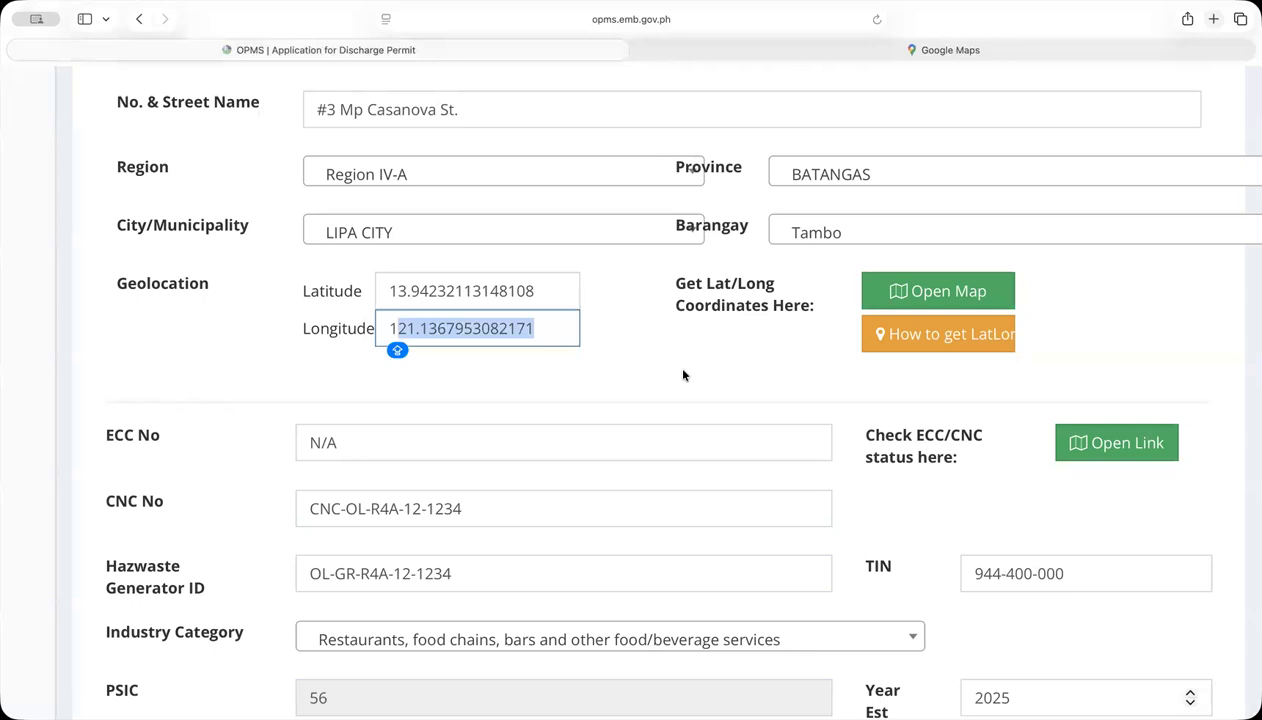
Examine the ECC No and CNC No fields, highlighting their labels and the existing CNC entry.
scroll(683, 375, down, 3)
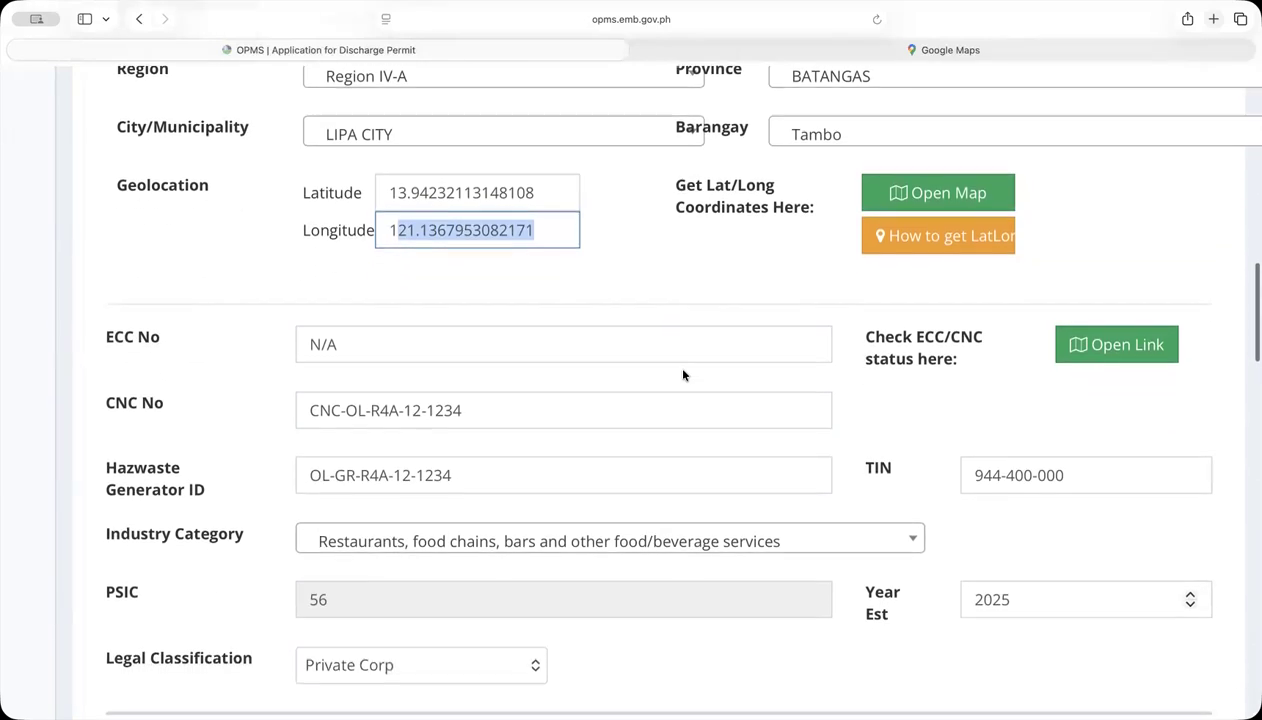
scroll(685, 375, down, 2)
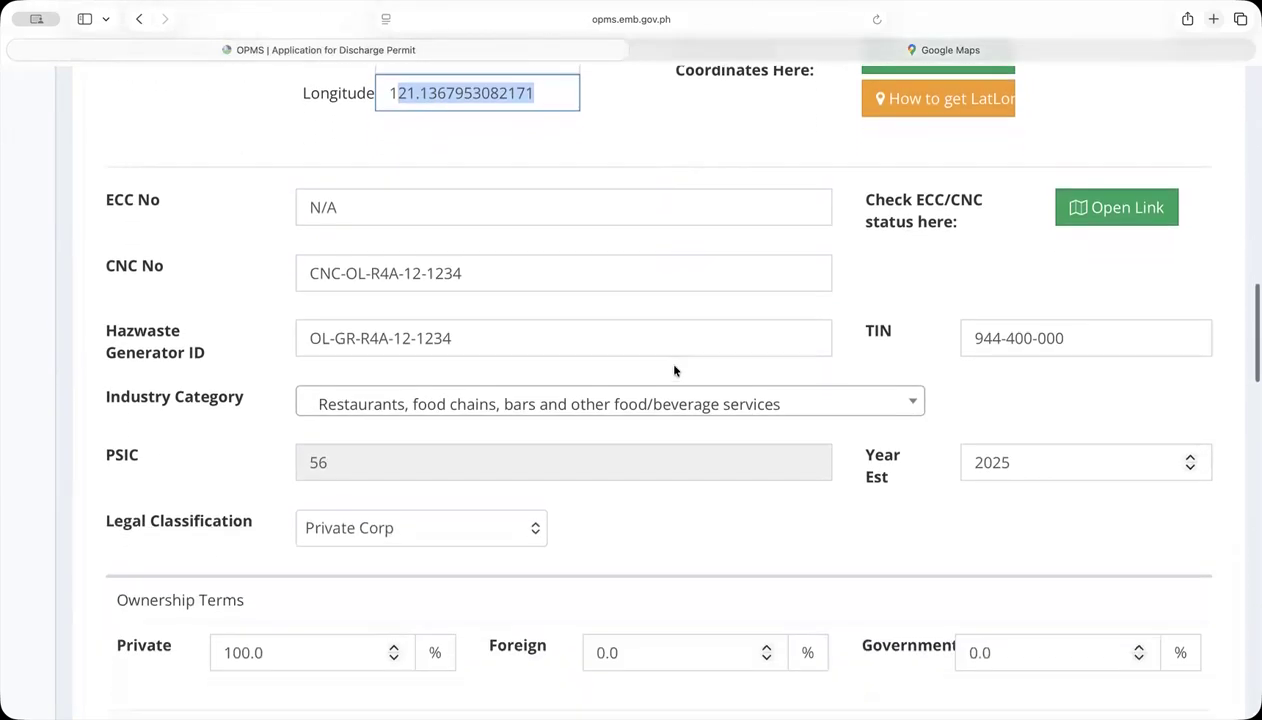
click(250, 207)
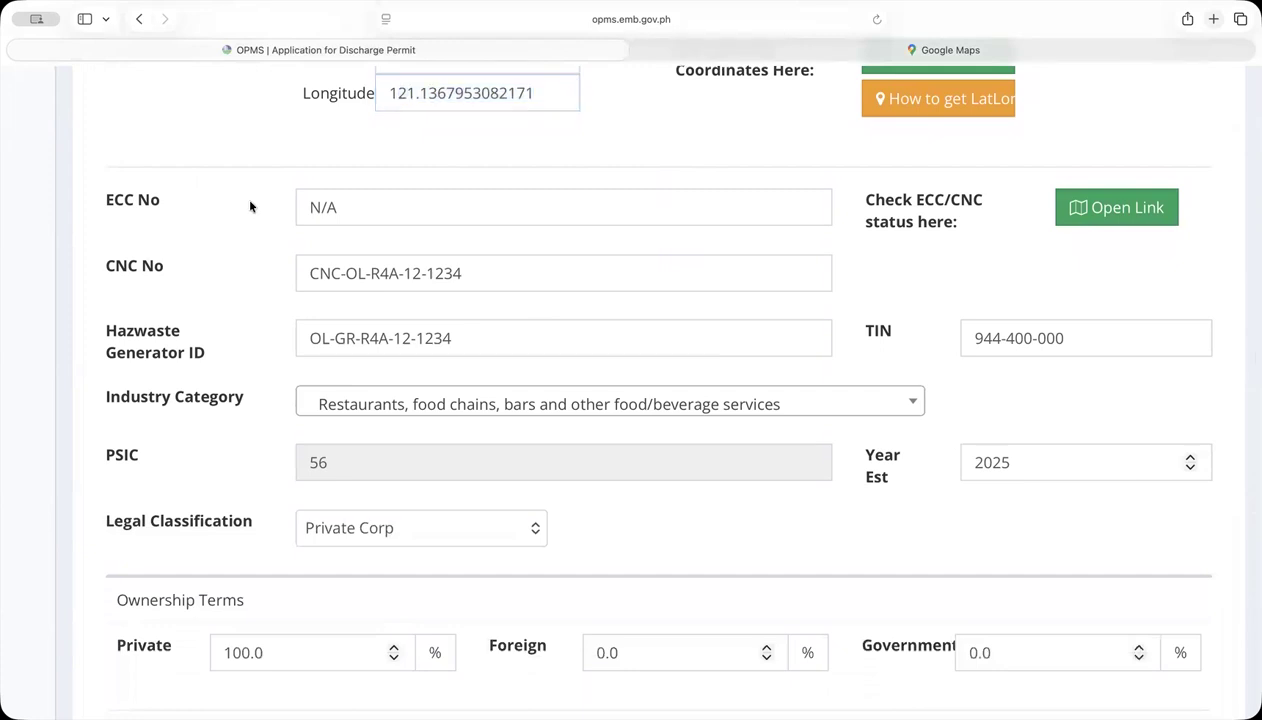
drag(106, 200, 164, 205)
drag(107, 267, 164, 270)
drag(307, 270, 493, 273)
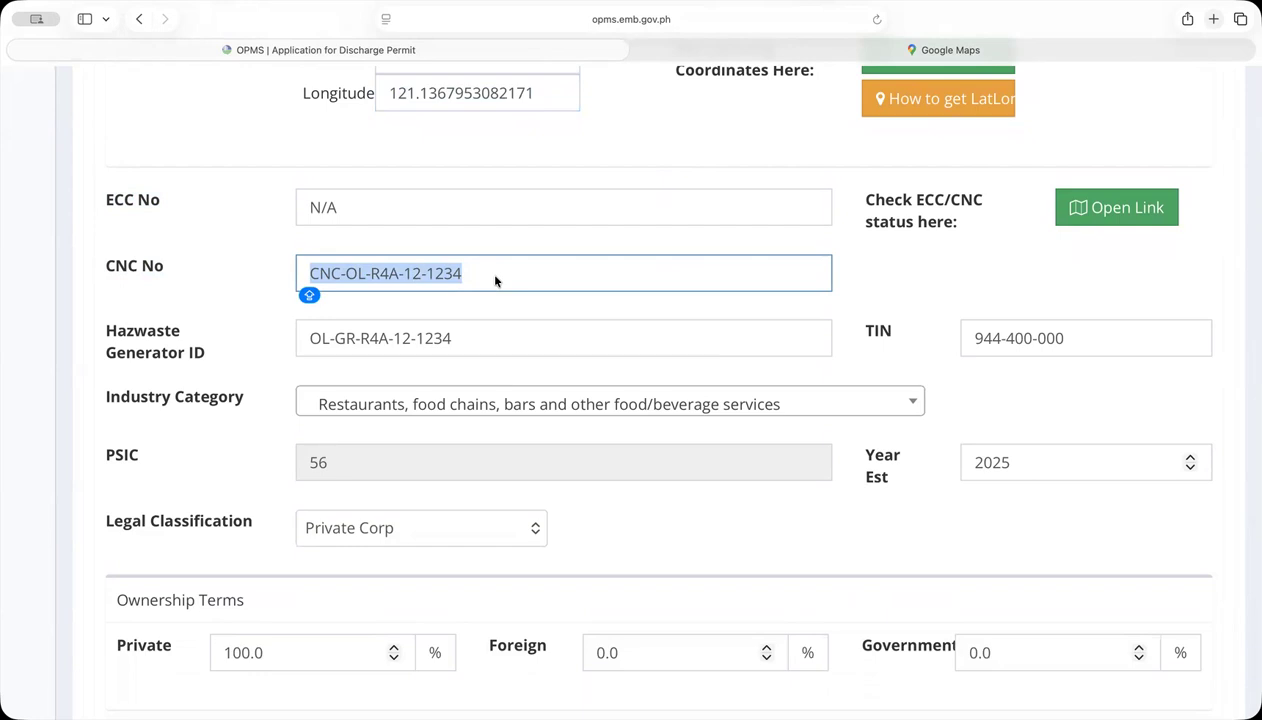
Highlight the Hazwaste Generator ID label and open the Hazardous Waste Management System site (hwms.emb.gov.ph) in a new tab.
drag(106, 330, 204, 356)
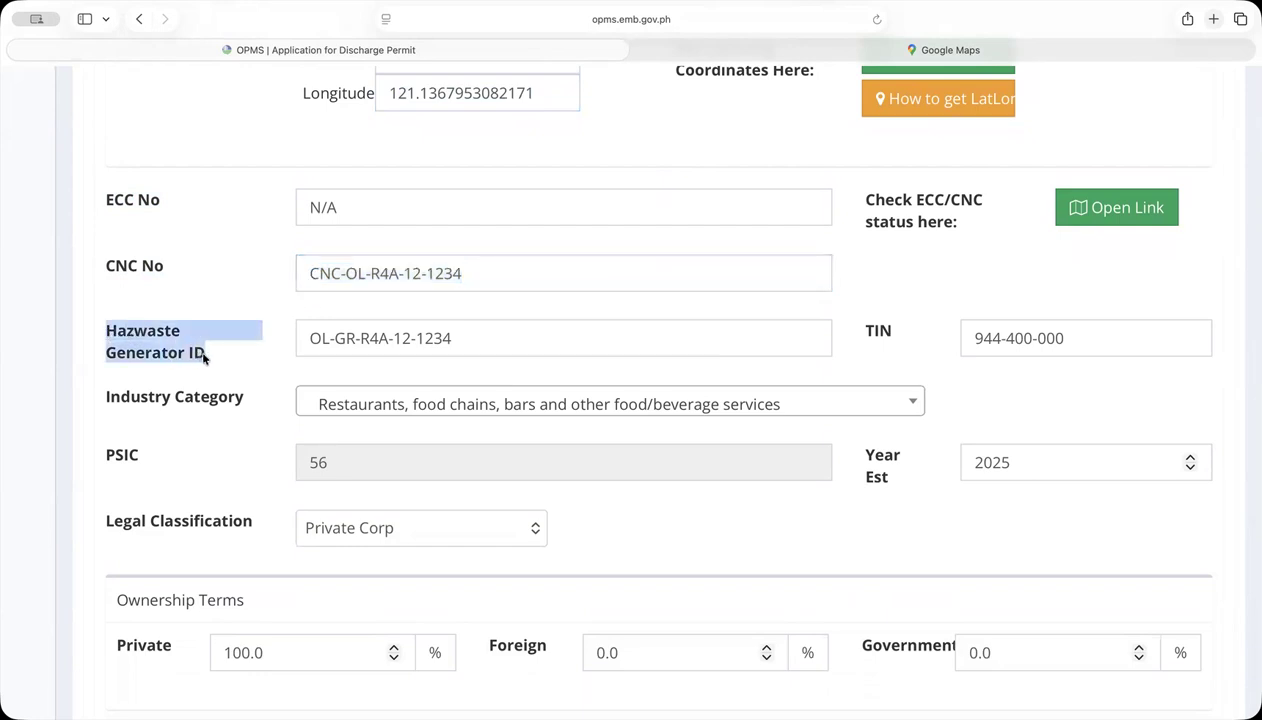
click(1214, 22)
text(HWMS)
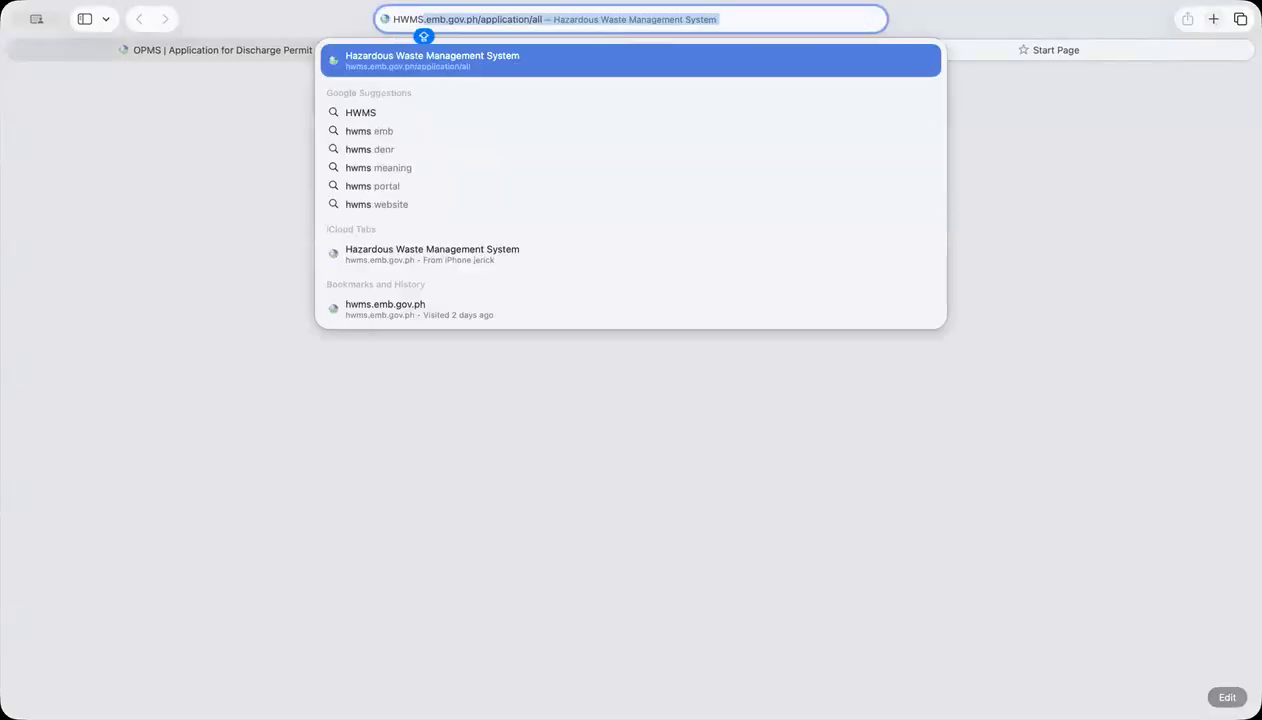
key(Return)
click(819, 118)
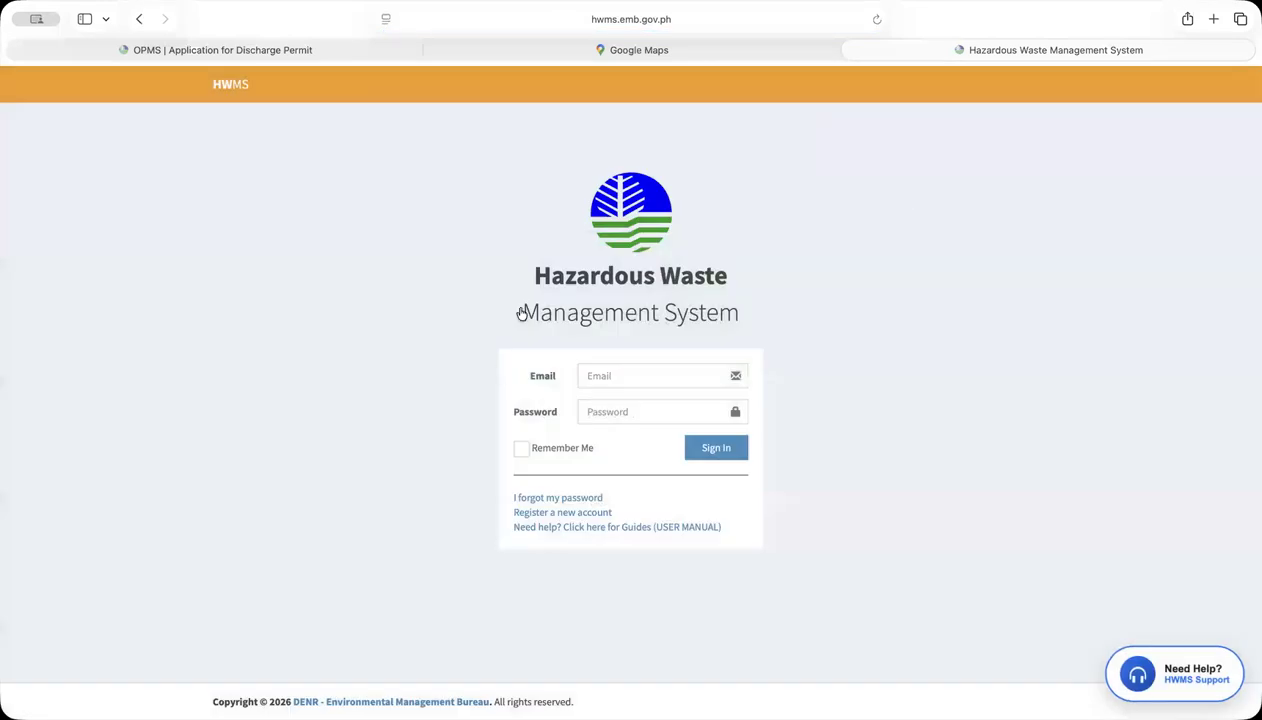
scroll(616, 315, up, 5)
scroll(617, 315, down, 4)
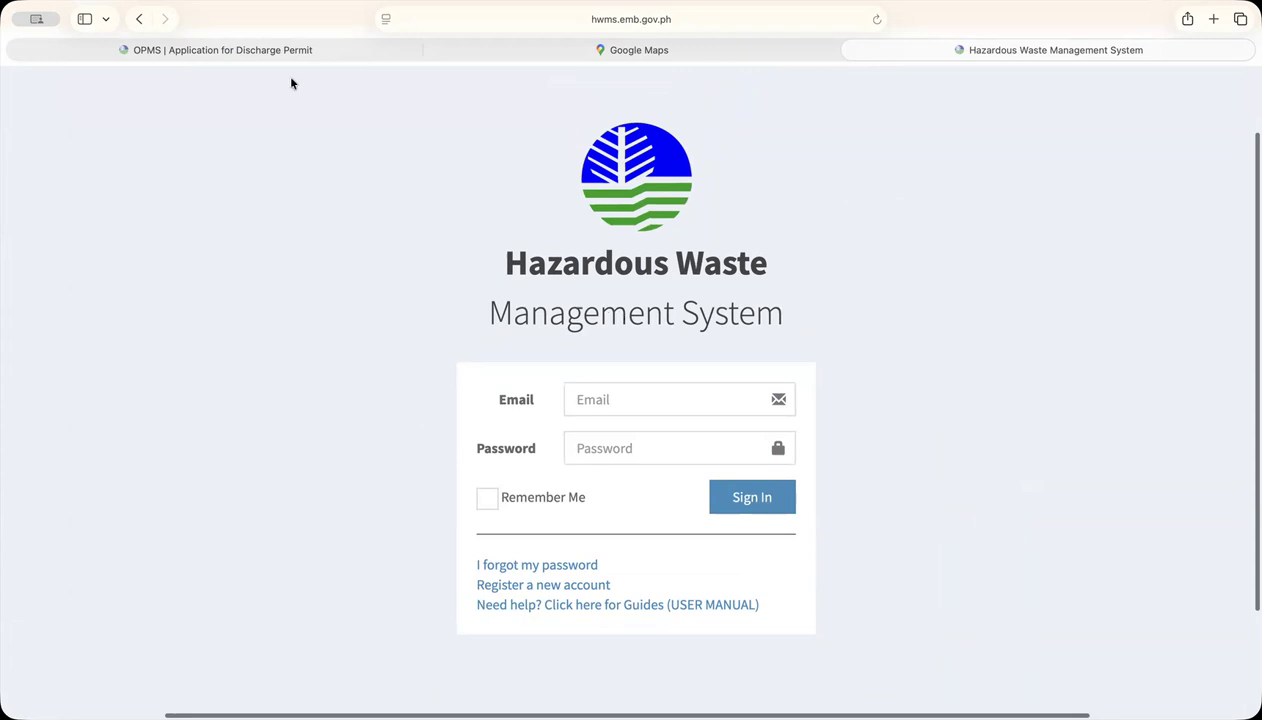
Return to the discharge permit application and replace the Hazwaste Generator ID with IN-PROCESS.
click(347, 55)
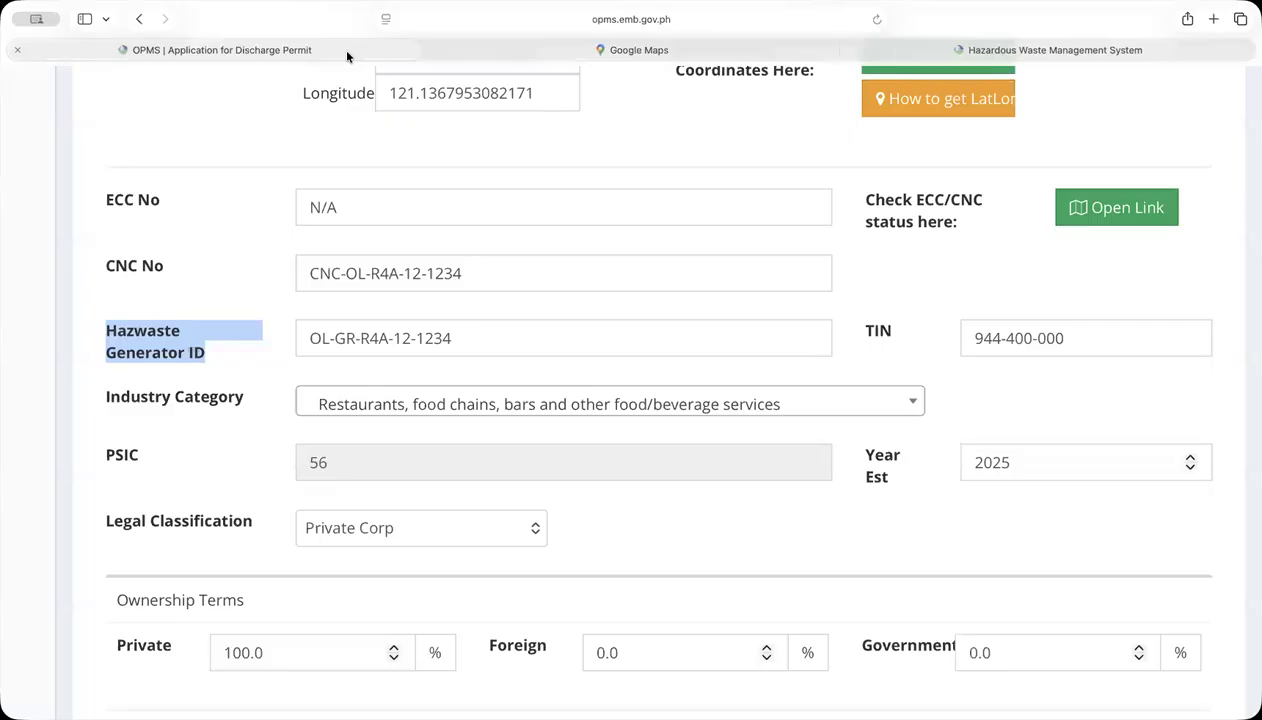
click(178, 343)
drag(106, 331, 203, 355)
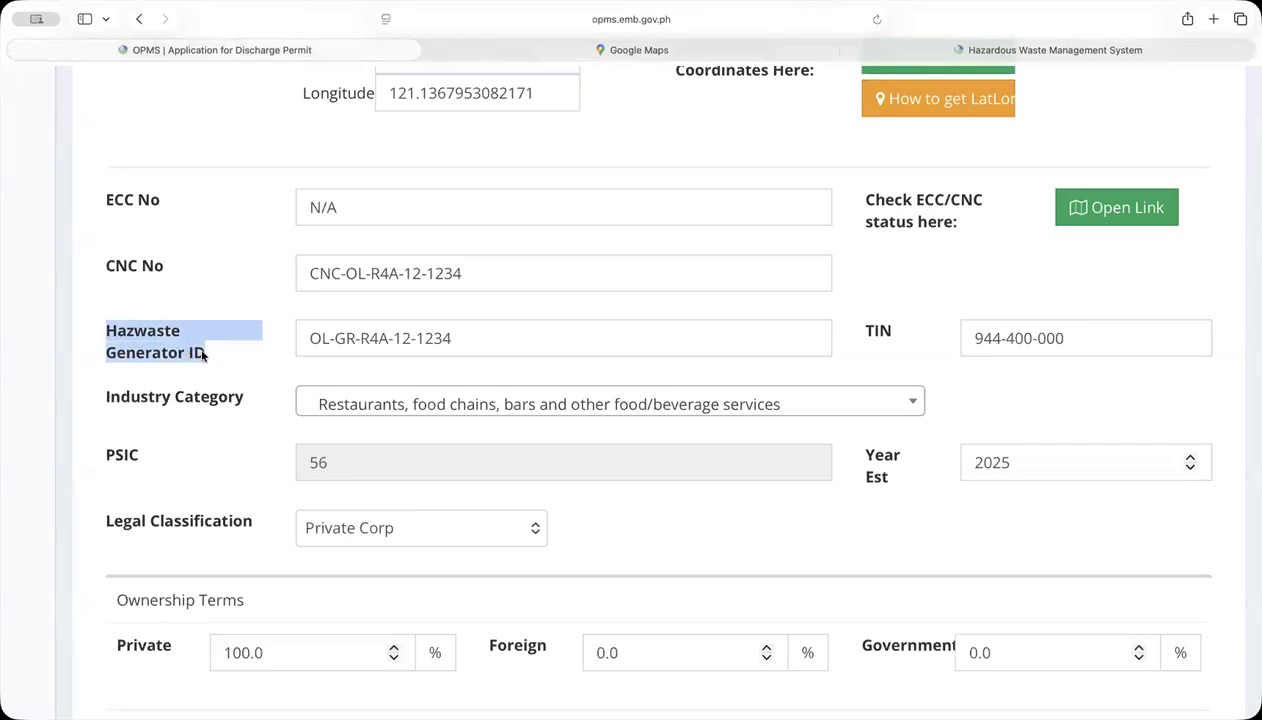
drag(460, 344, 282, 337)
text(I)
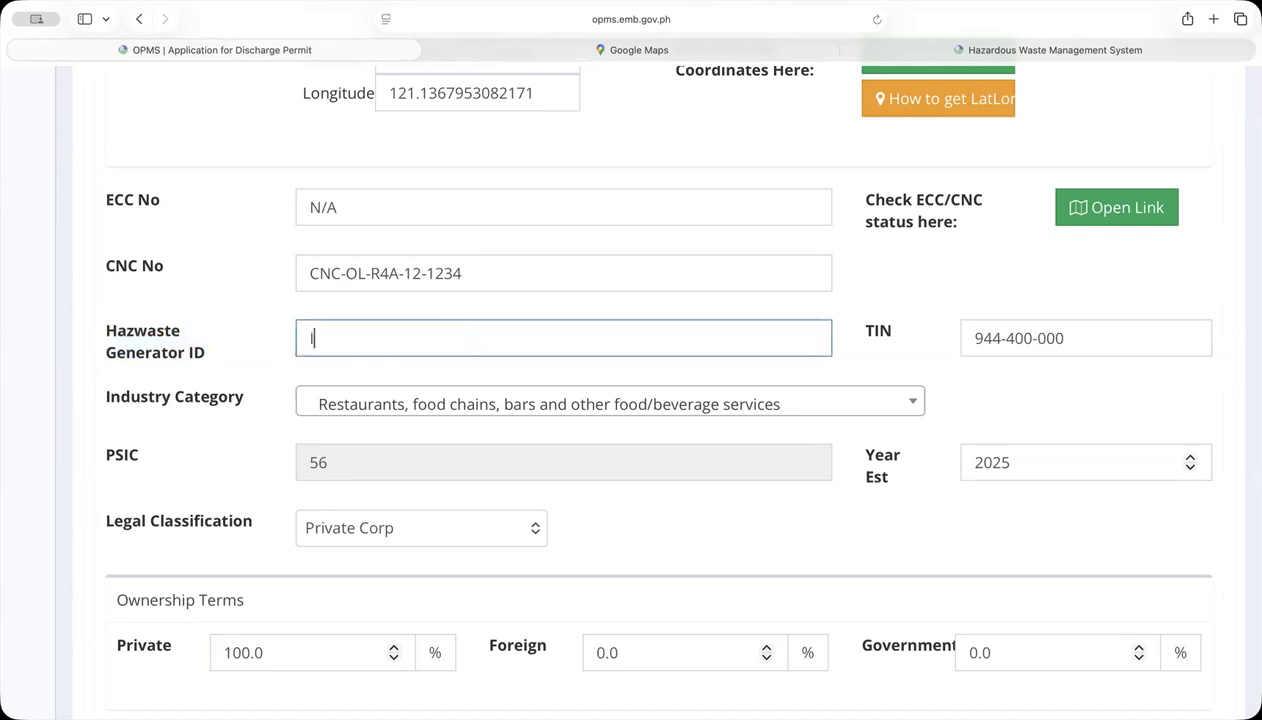
text(N-PROCESS)
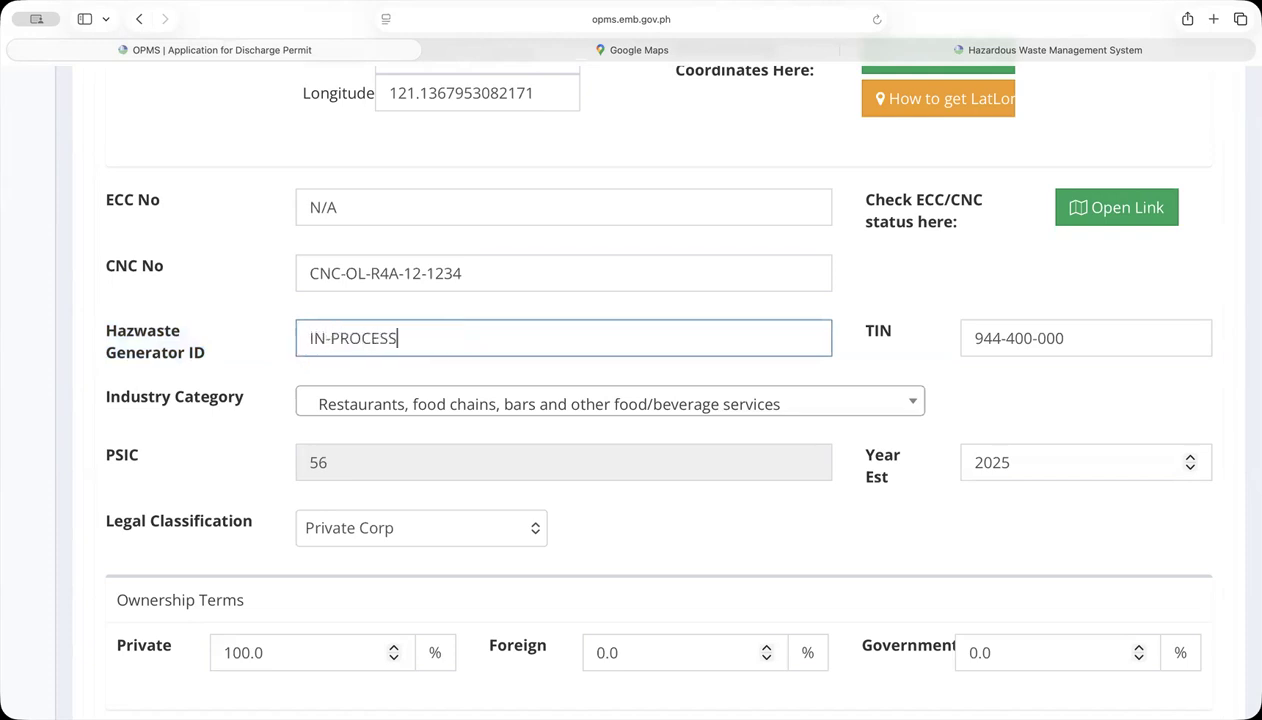
Review the application's step headings and the Hazardous Waste Management System sign-in page.
scroll(443, 368, up, 15)
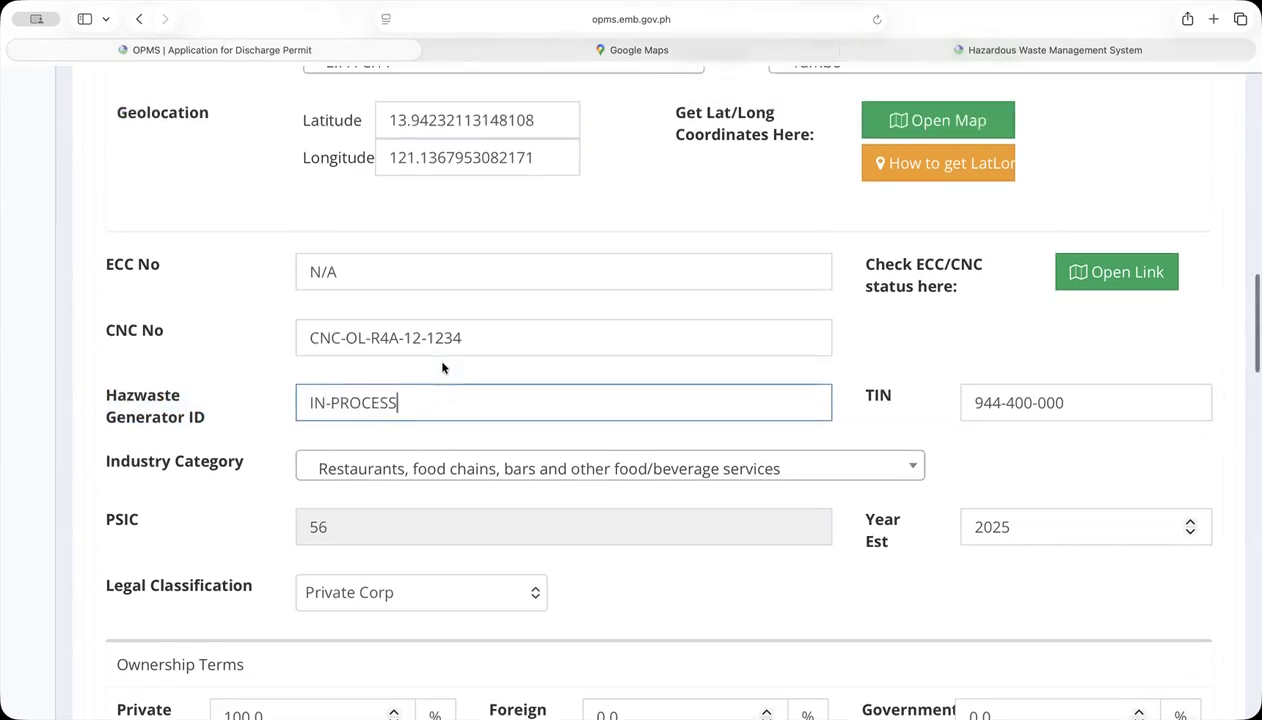
scroll(443, 368, up, 5)
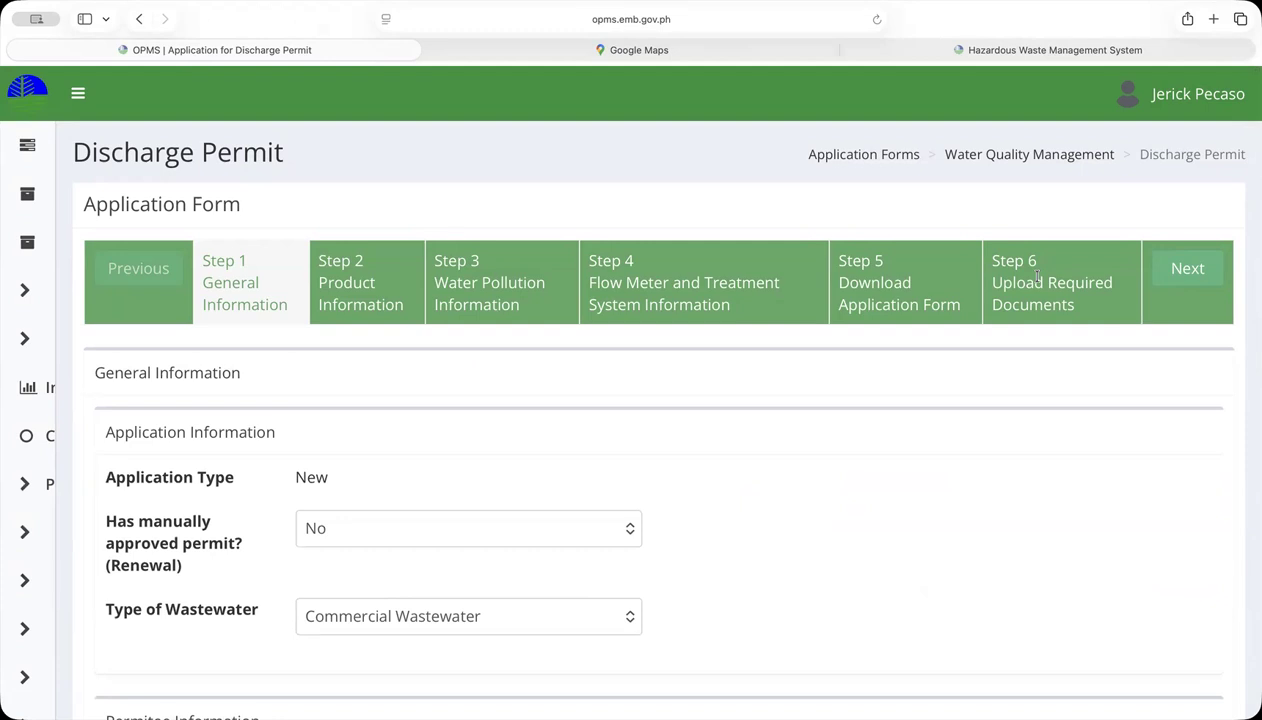
click(1045, 49)
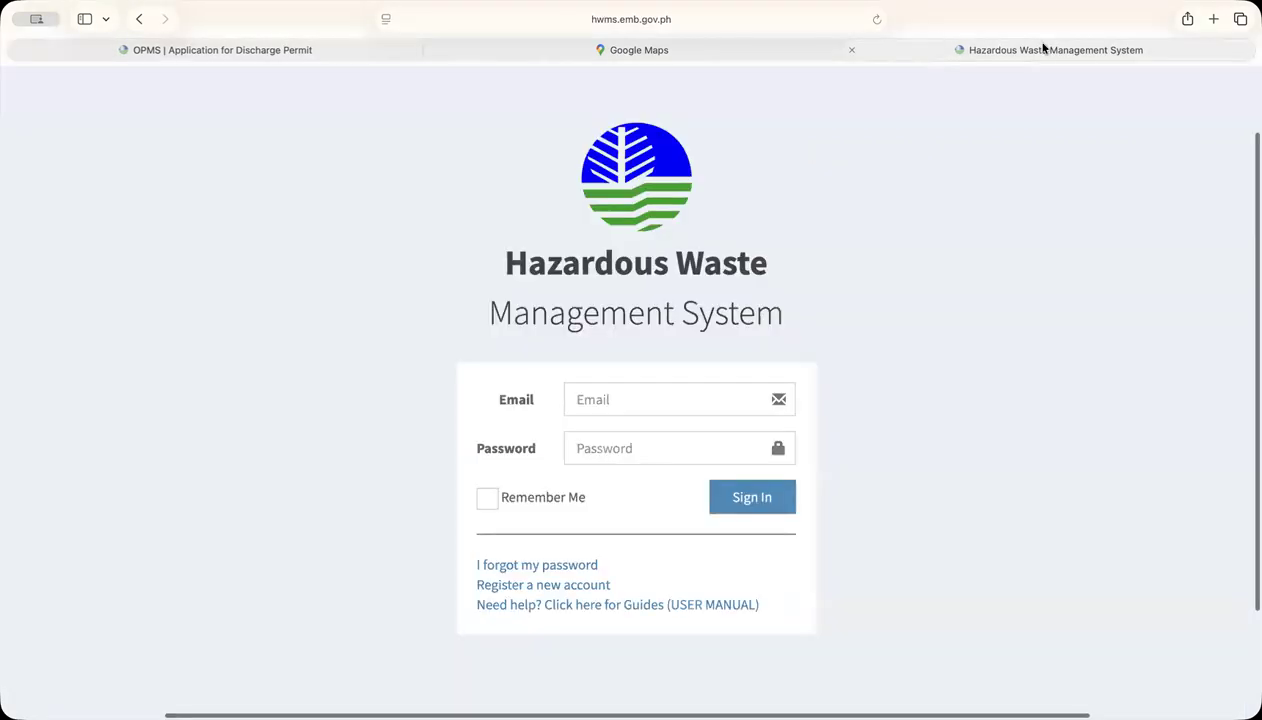
scroll(665, 312, up, 3)
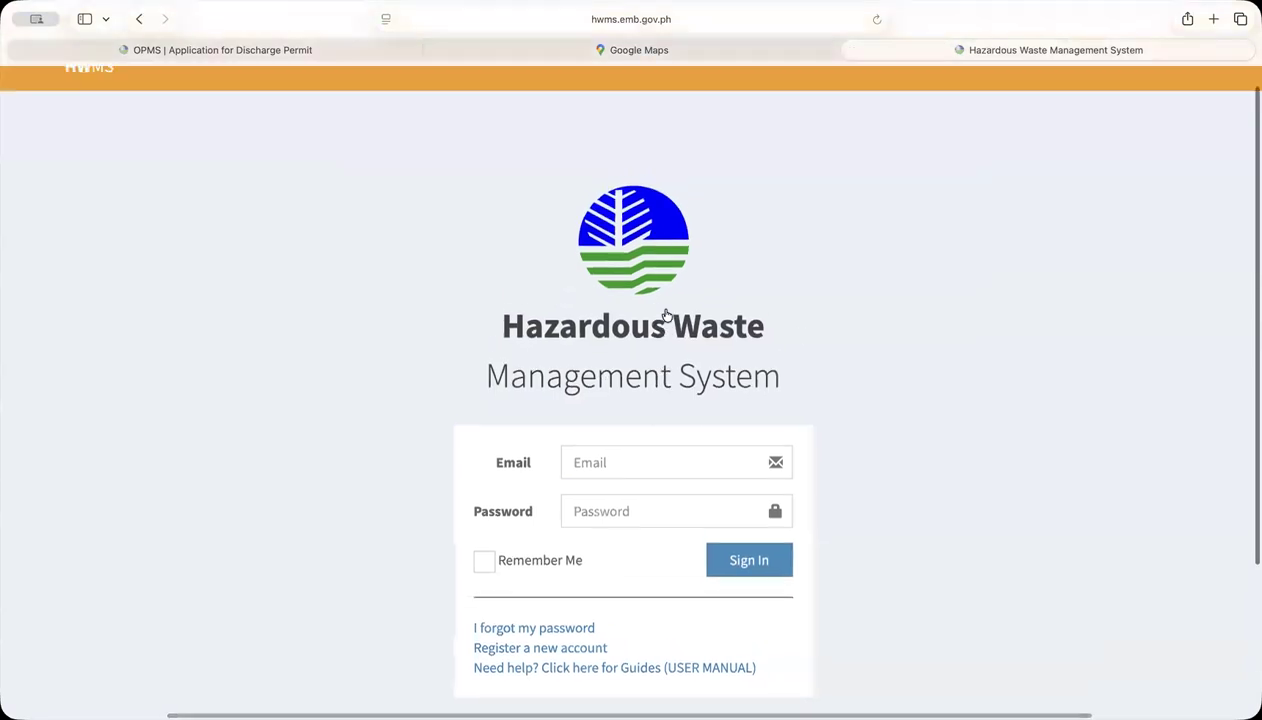
scroll(669, 311, left, 2)
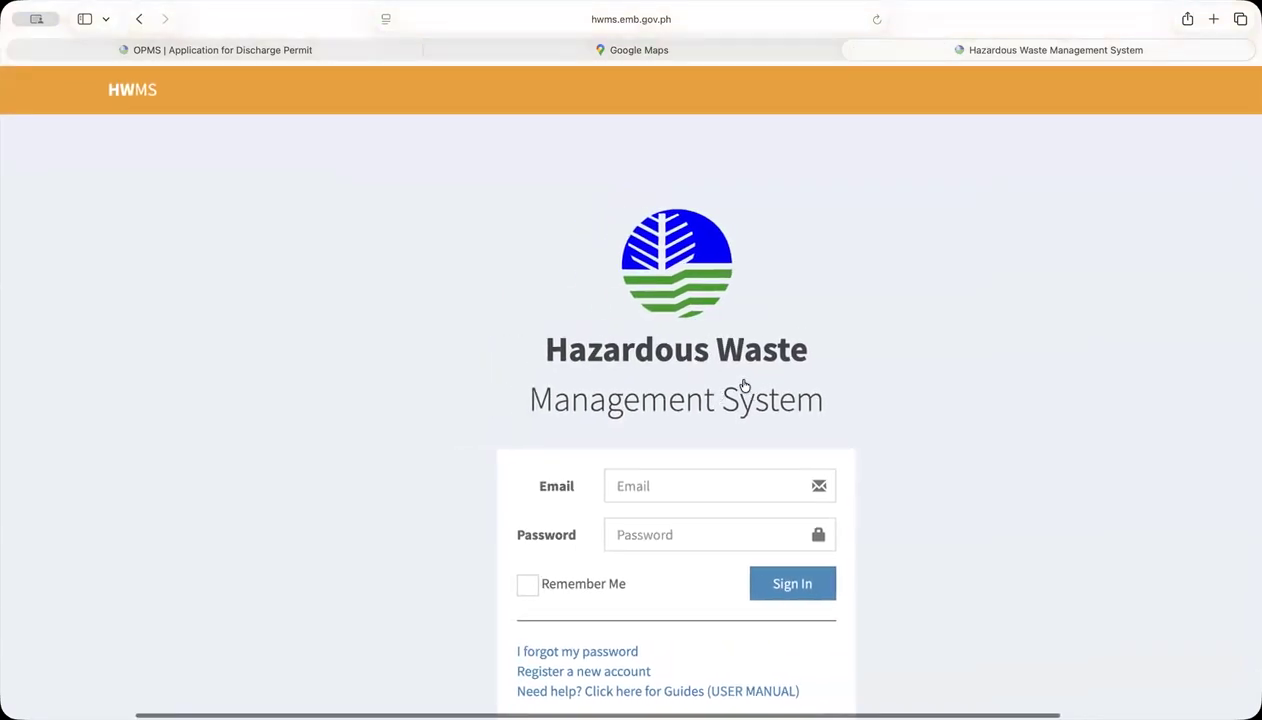
Go back to the discharge permit application and highlight the TIN entry.
click(298, 49)
scroll(354, 328, down, 10)
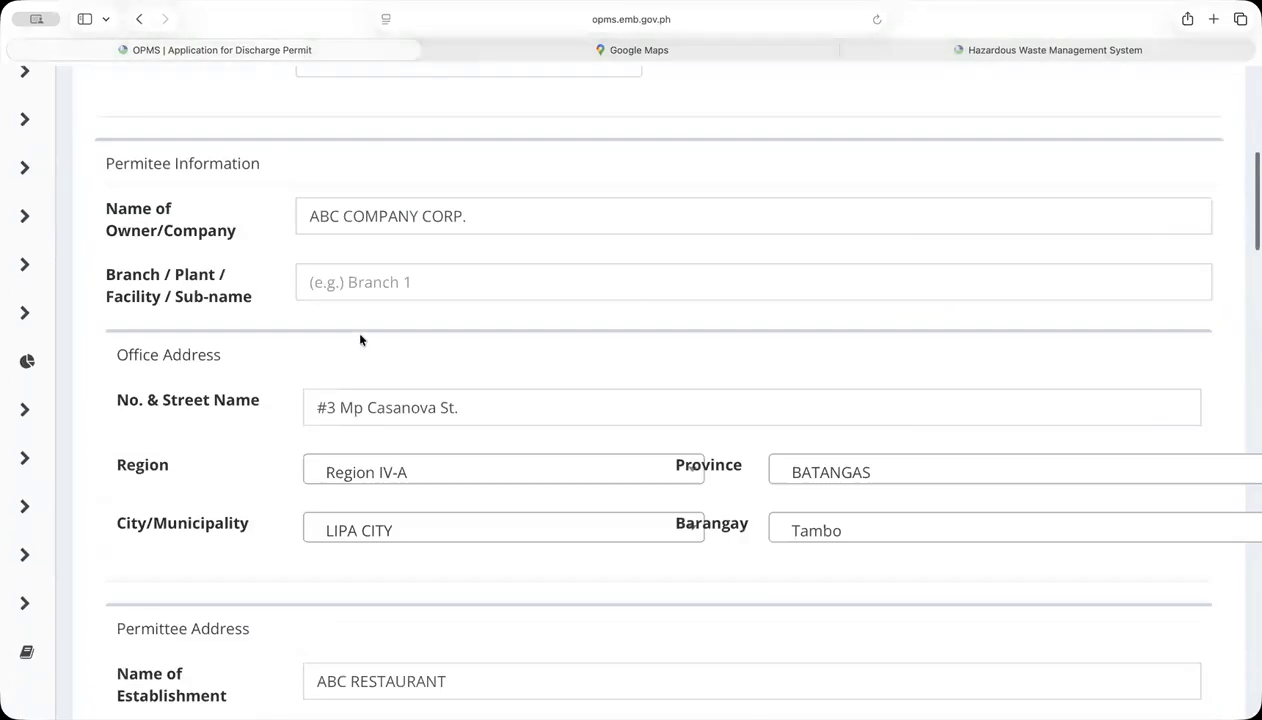
scroll(361, 340, down, 10)
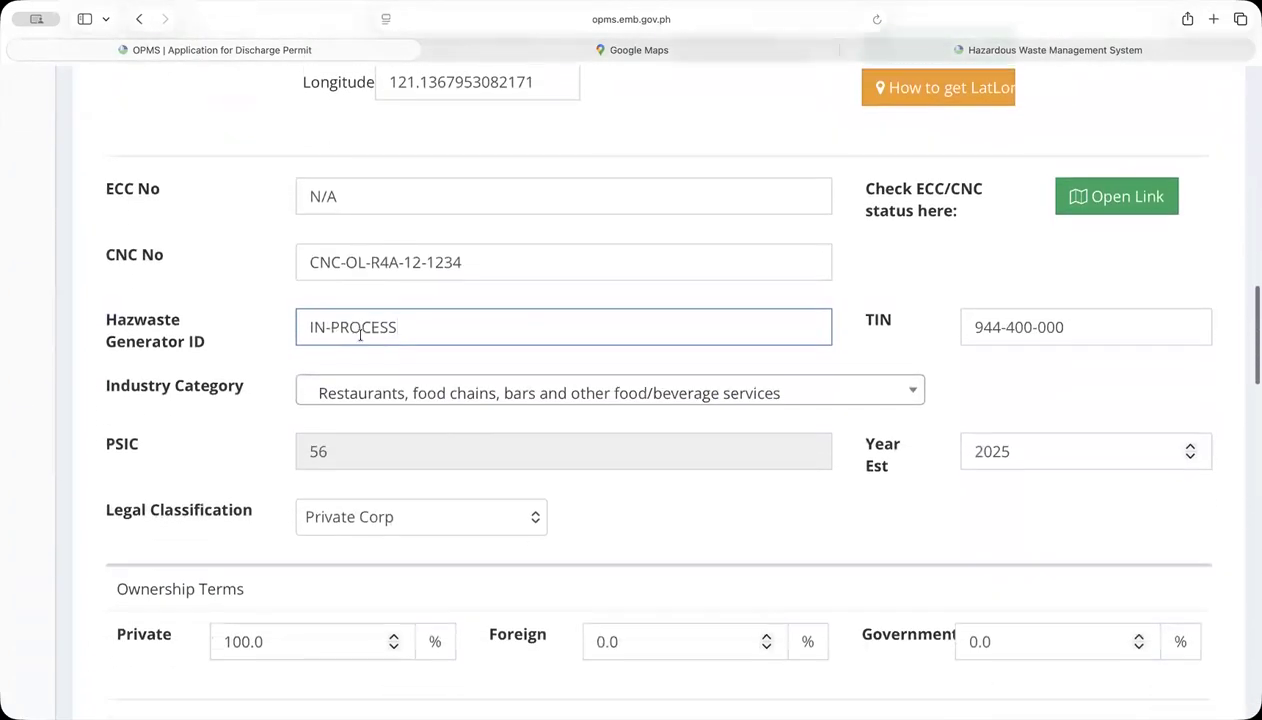
drag(1066, 250, 975, 246)
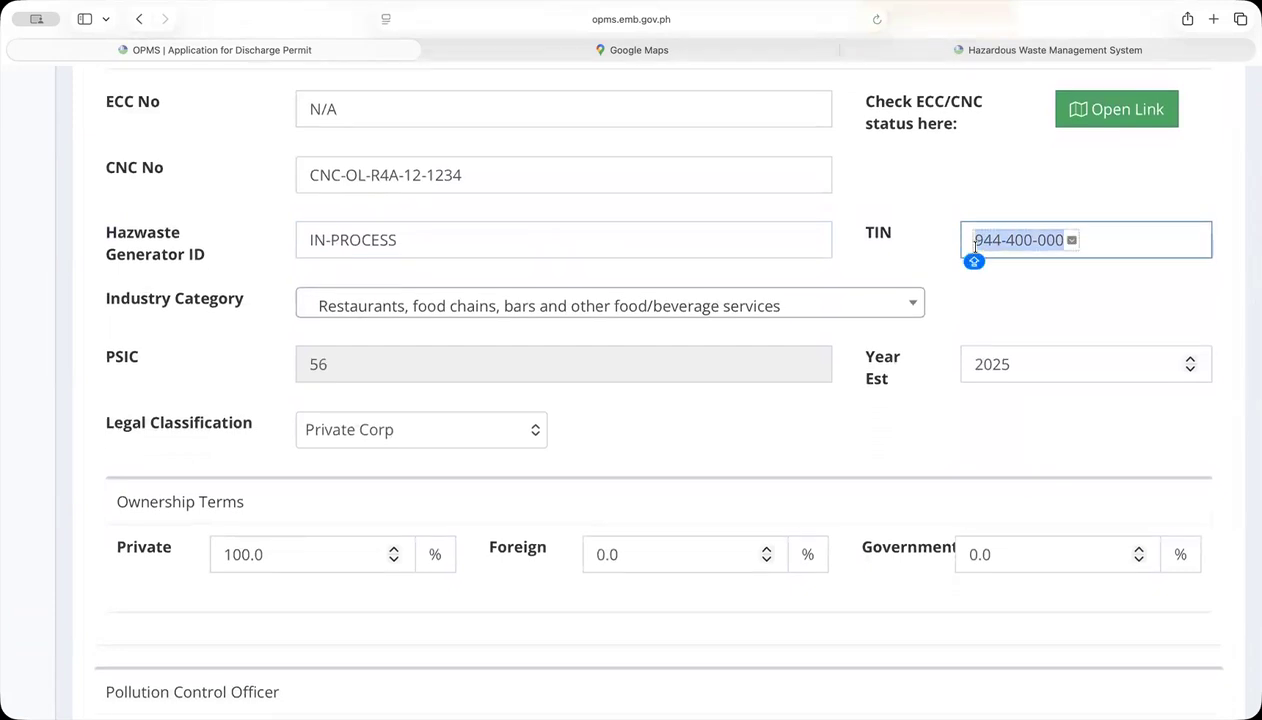
click(273, 322)
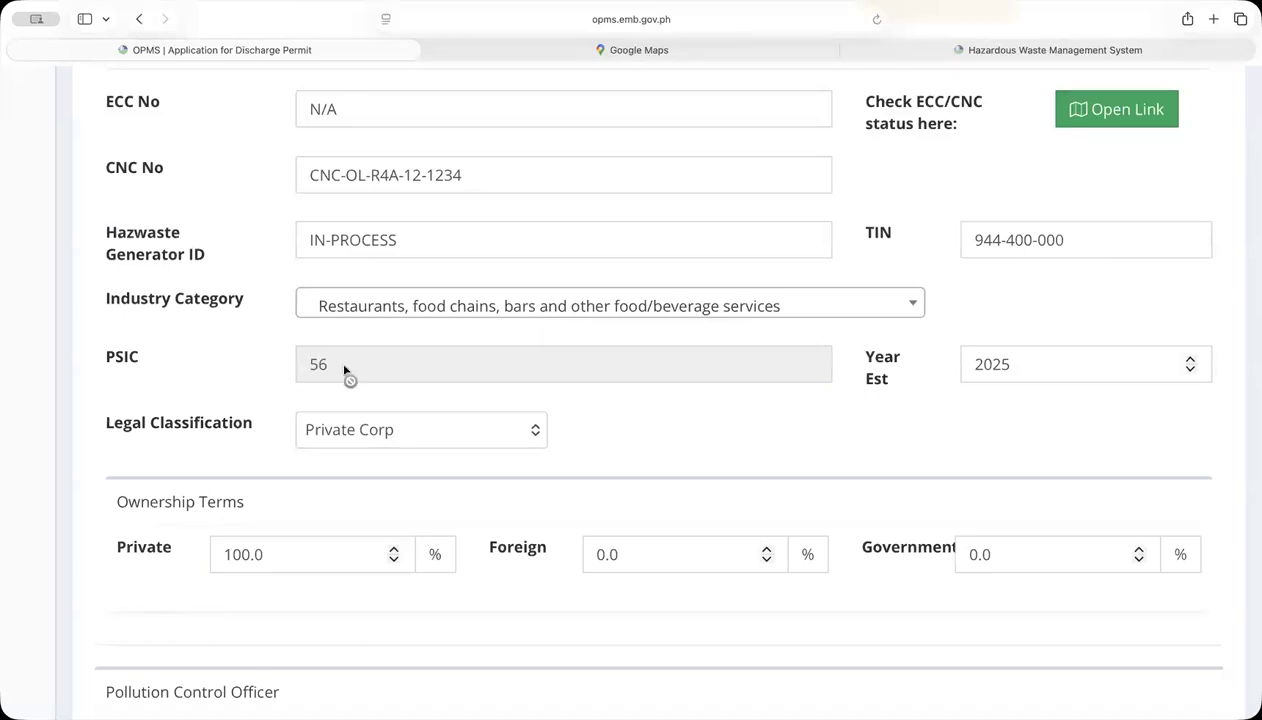
Select "Restaurants, food chains, bars and other food/beverage services" as the Industry Category.
click(369, 308)
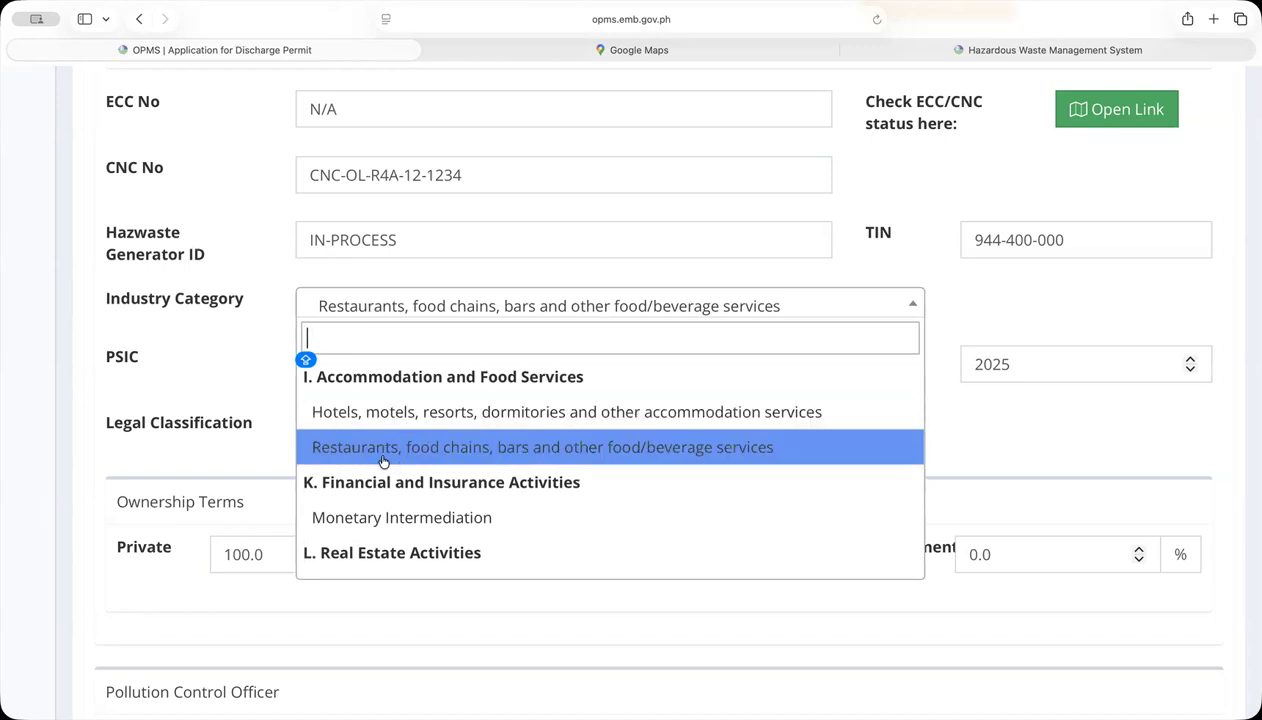
click(418, 461)
scroll(421, 462, up, 3)
scroll(421, 462, up, 10)
scroll(422, 459, down, 1)
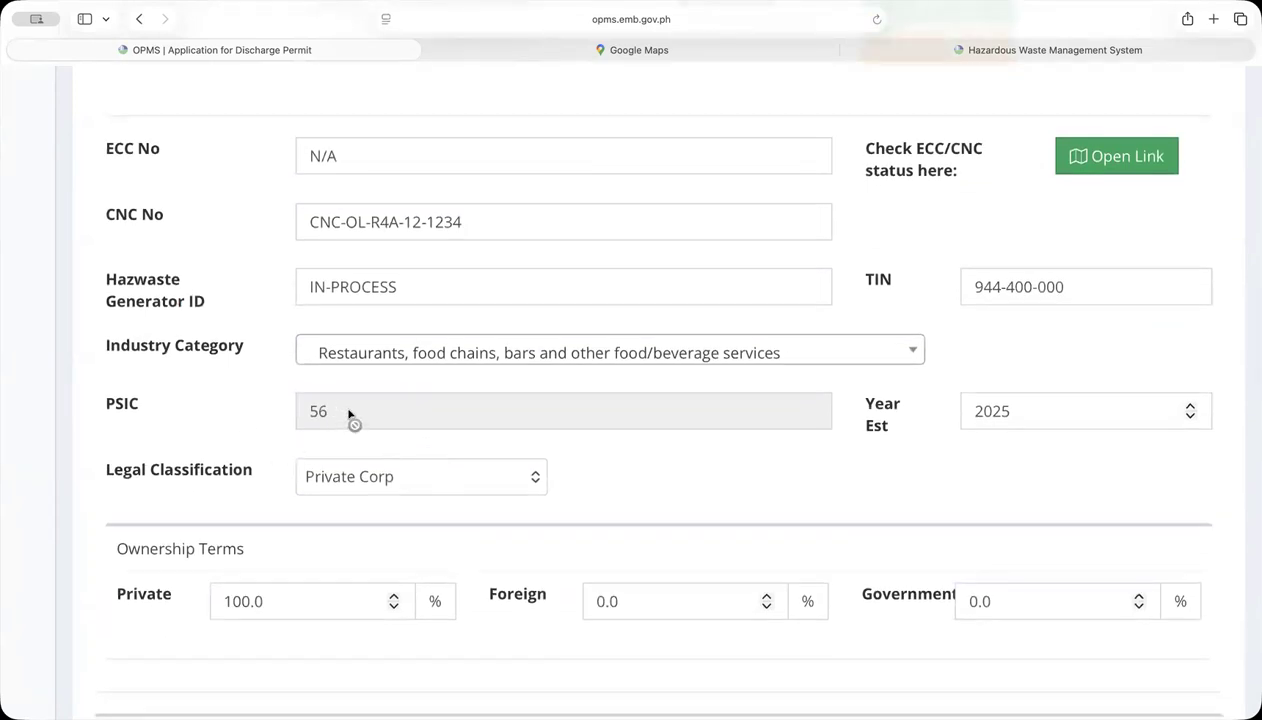
Examine the Year Est field by highlighting its existing entry.
scroll(1022, 410, down, 1)
drag(1022, 410, 968, 409)
key(Caps_Lock)
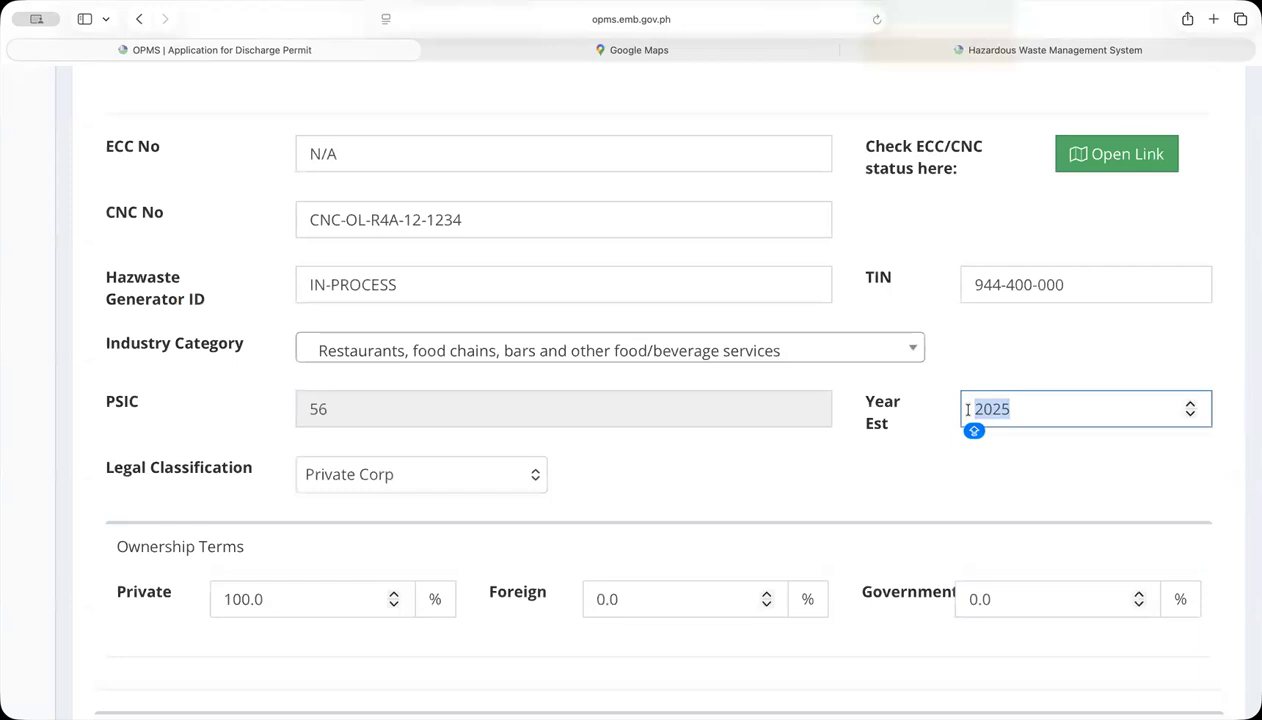
drag(1045, 408, 966, 398)
click(1040, 457)
drag(1009, 406, 972, 405)
click(652, 450)
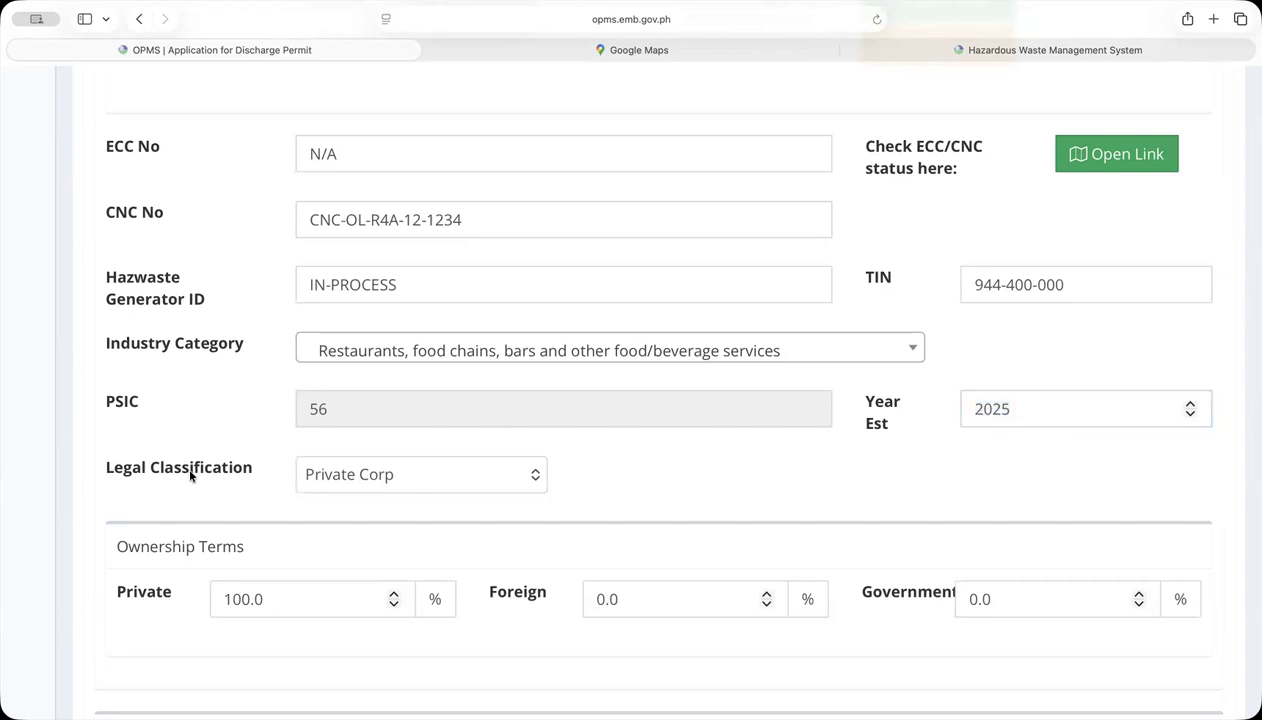
Review the available Legal Classification options without changing the Private Corp selection.
scroll(190, 476, down, 3)
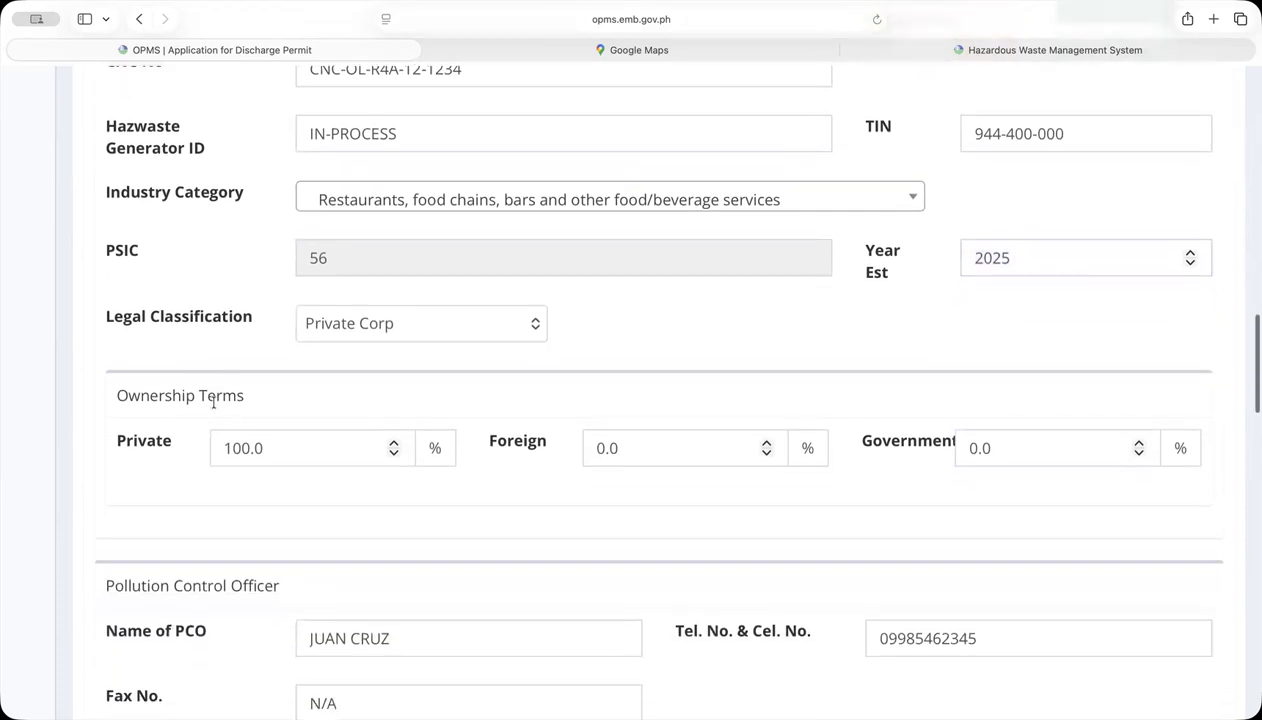
click(426, 328)
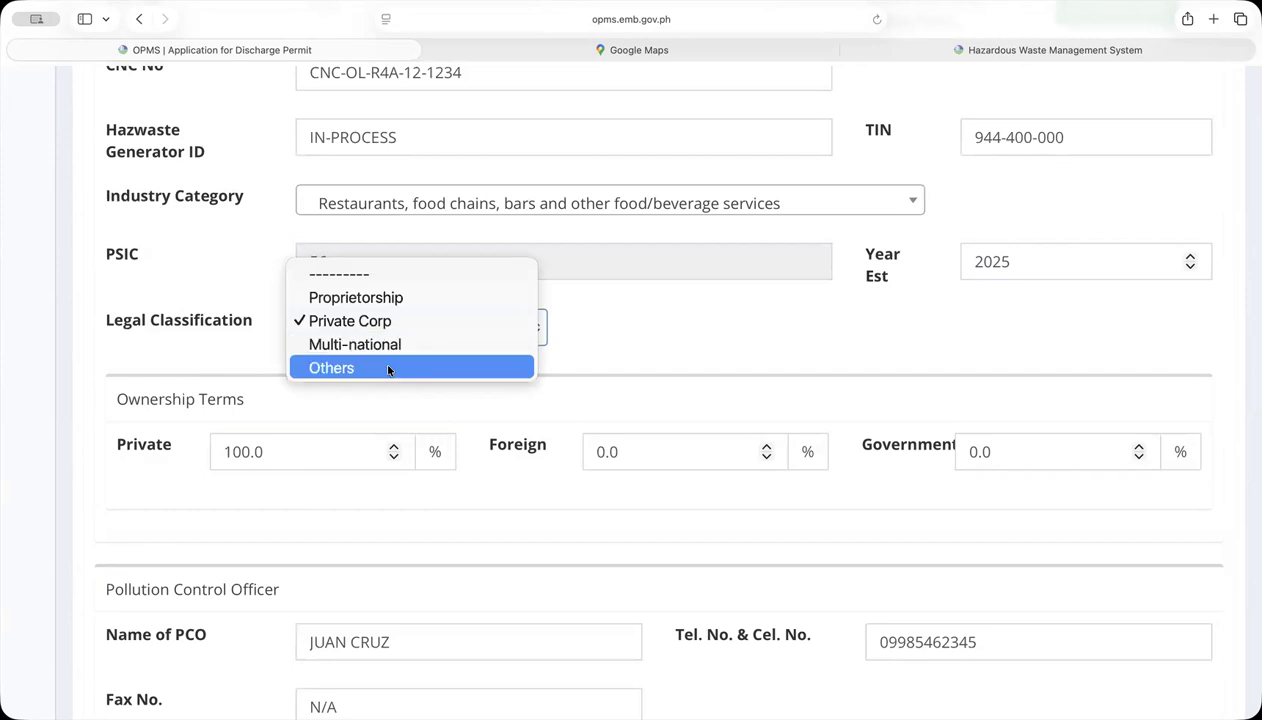
click(555, 342)
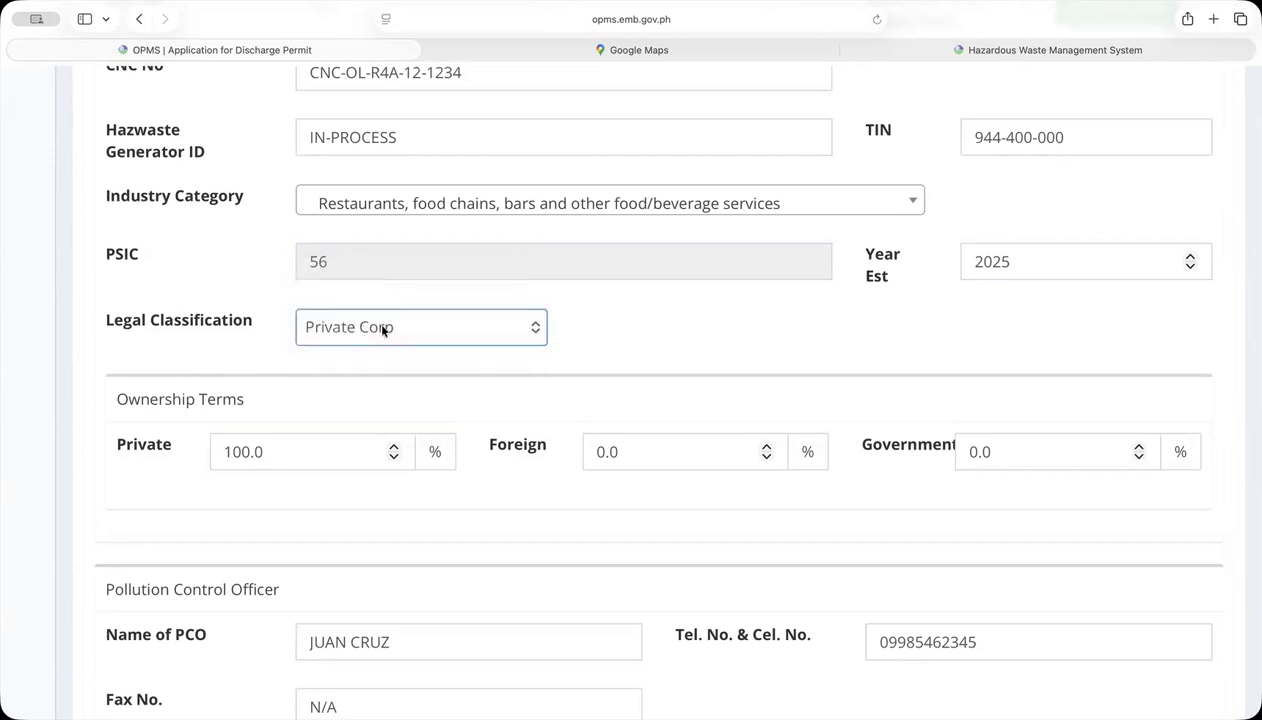
Examine the Private, Foreign and Government percentages under Ownership Terms against the Legal Classification.
drag(262, 452, 211, 451)
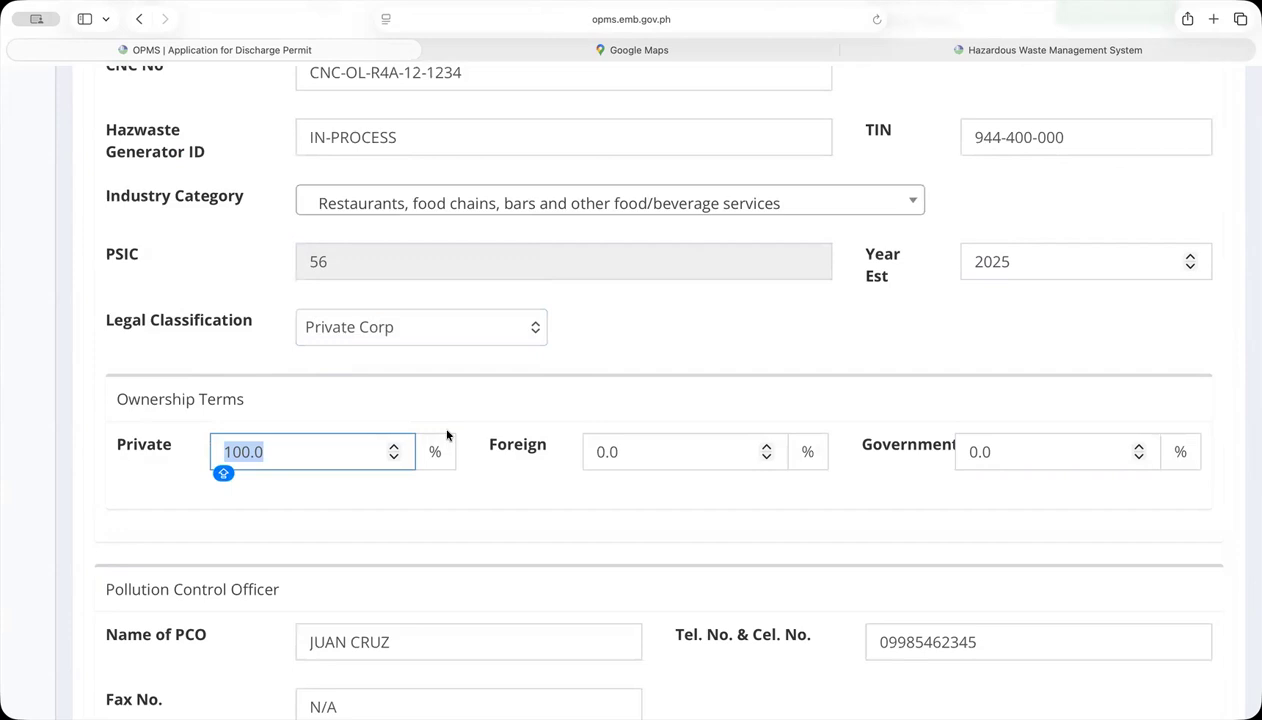
drag(614, 452, 580, 458)
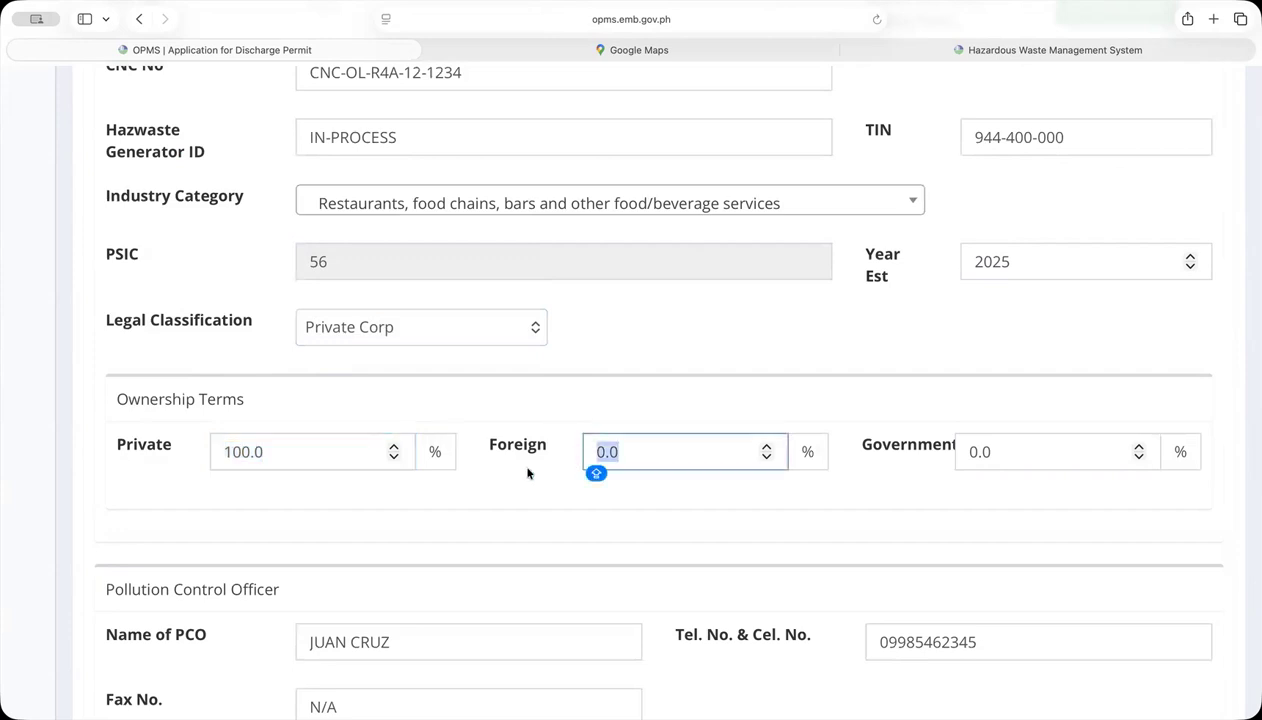
click(466, 328)
click(642, 484)
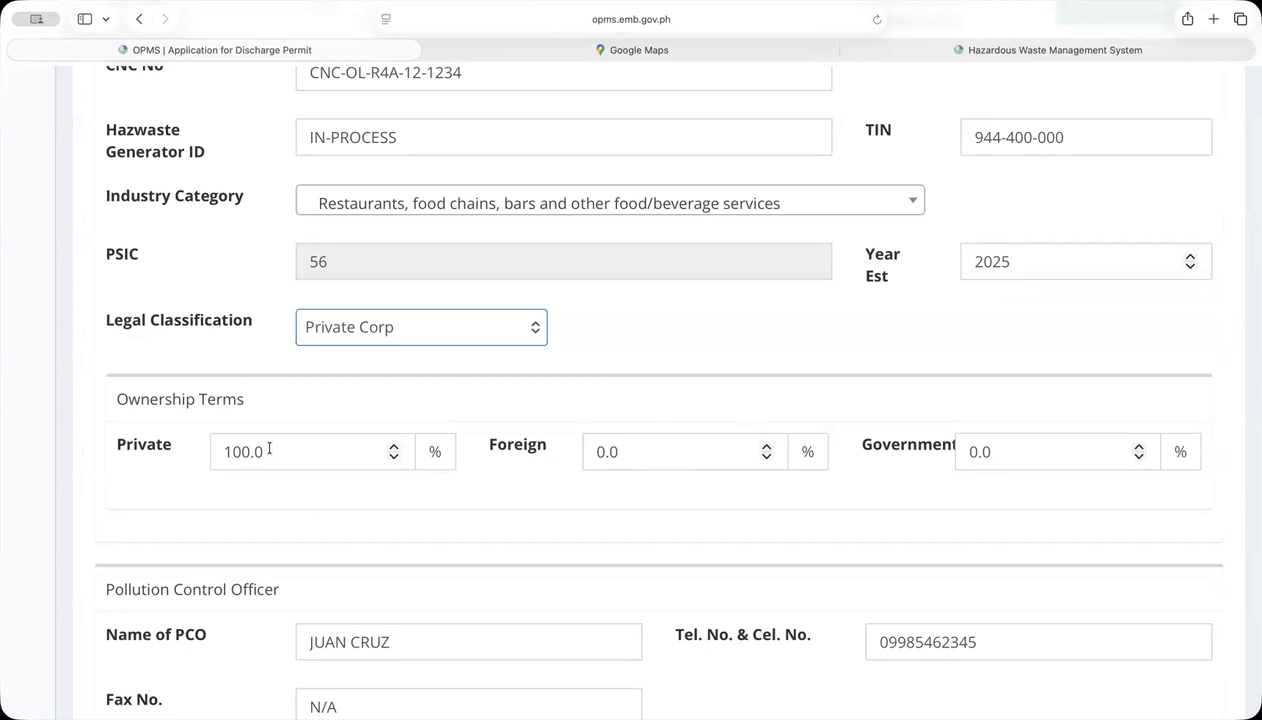
drag(268, 451, 198, 451)
drag(620, 451, 570, 451)
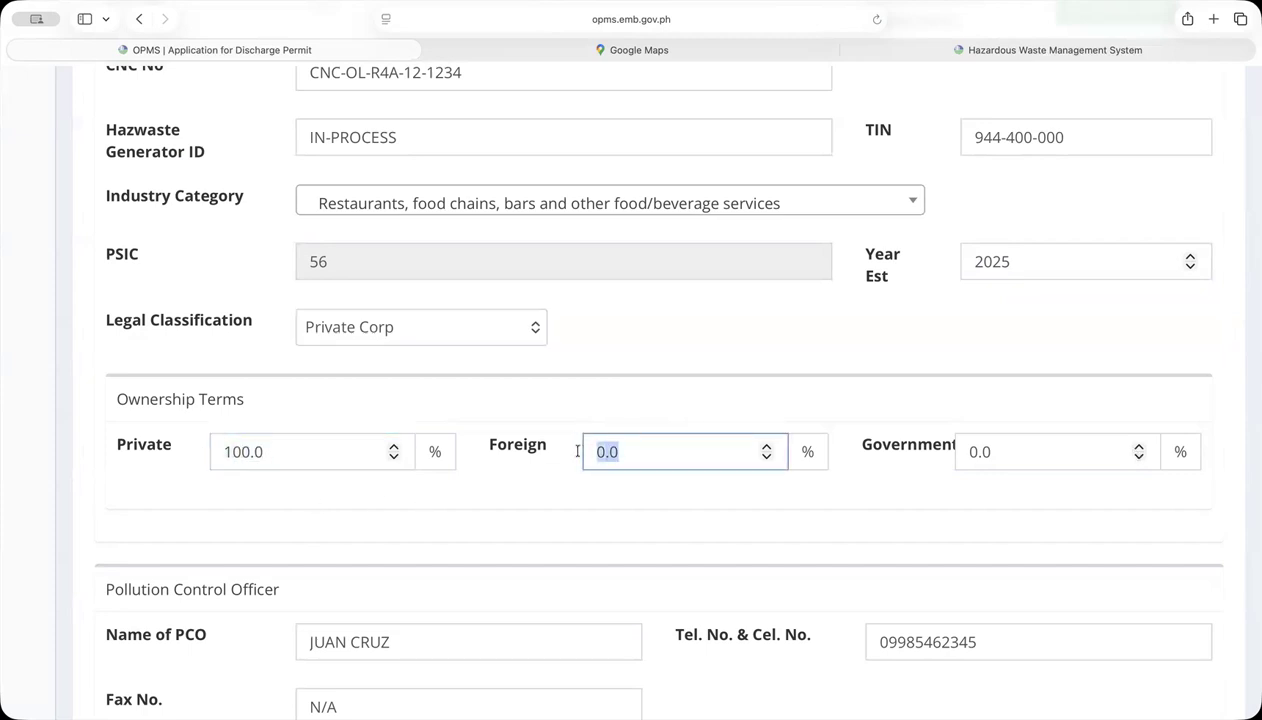
key(Tab)
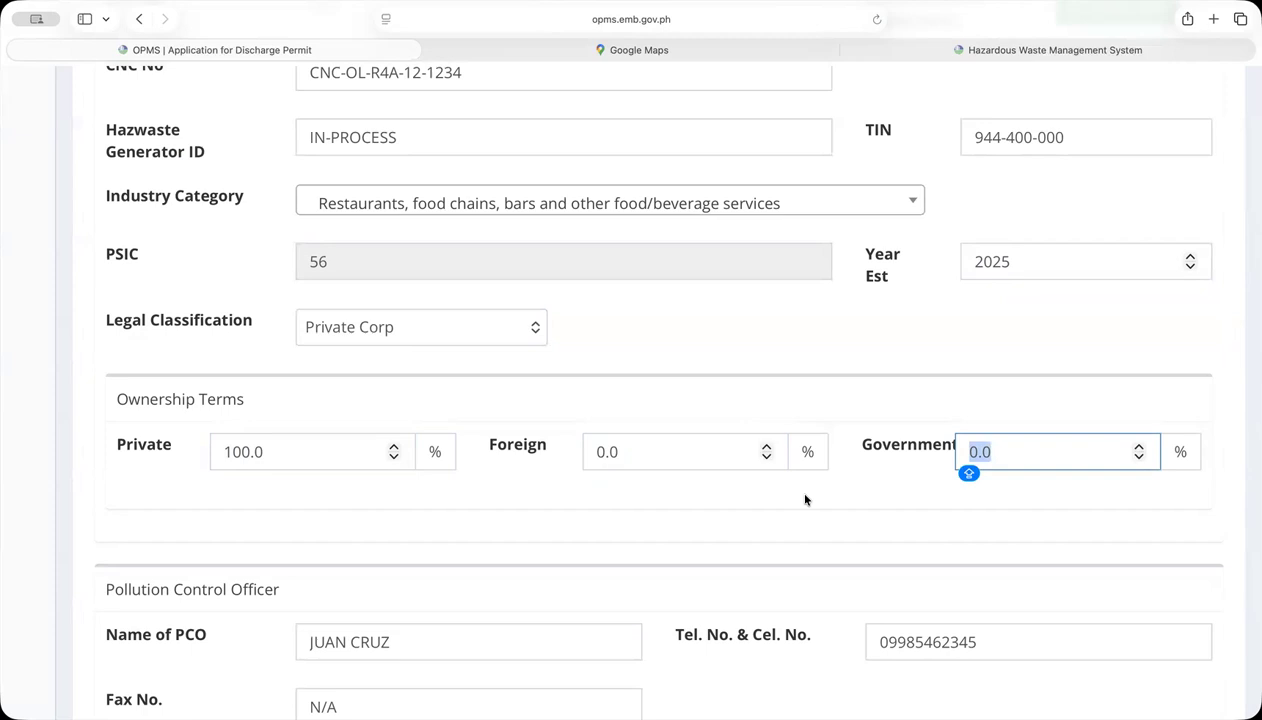
Set the total employment to 10 Production and 15 Non-Production workers.
scroll(805, 500, down, 5)
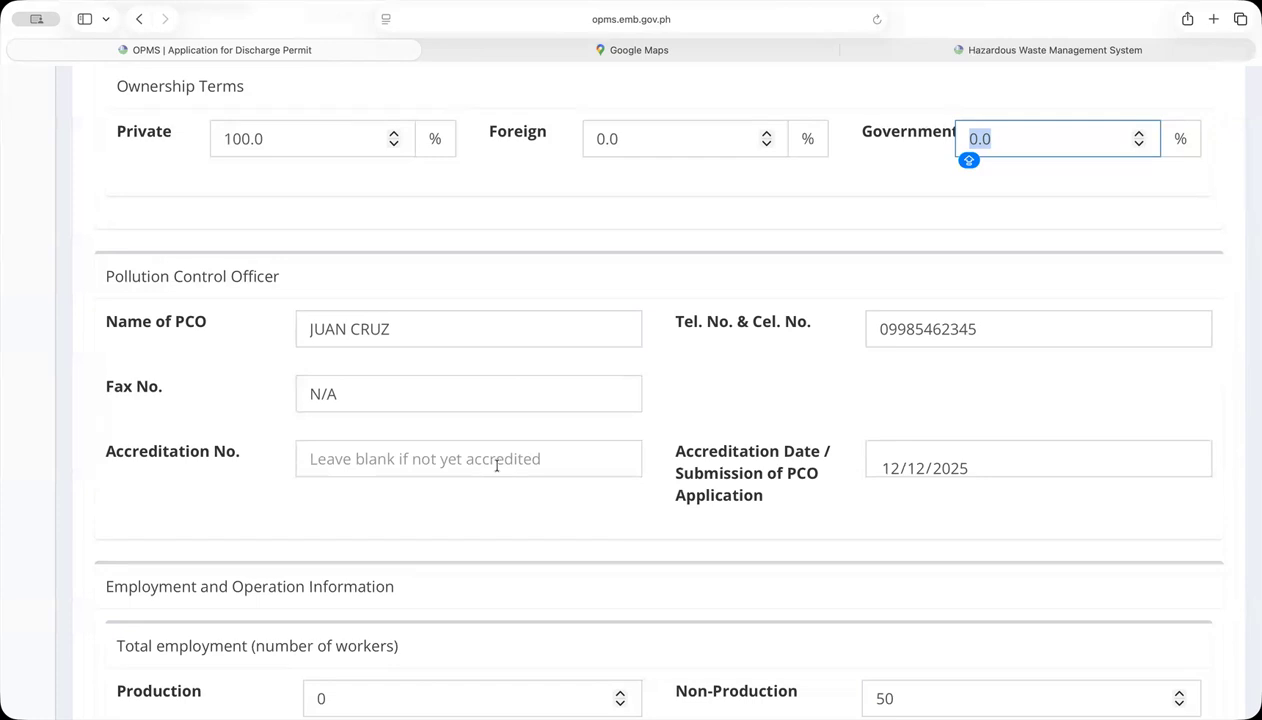
scroll(497, 465, down, 5)
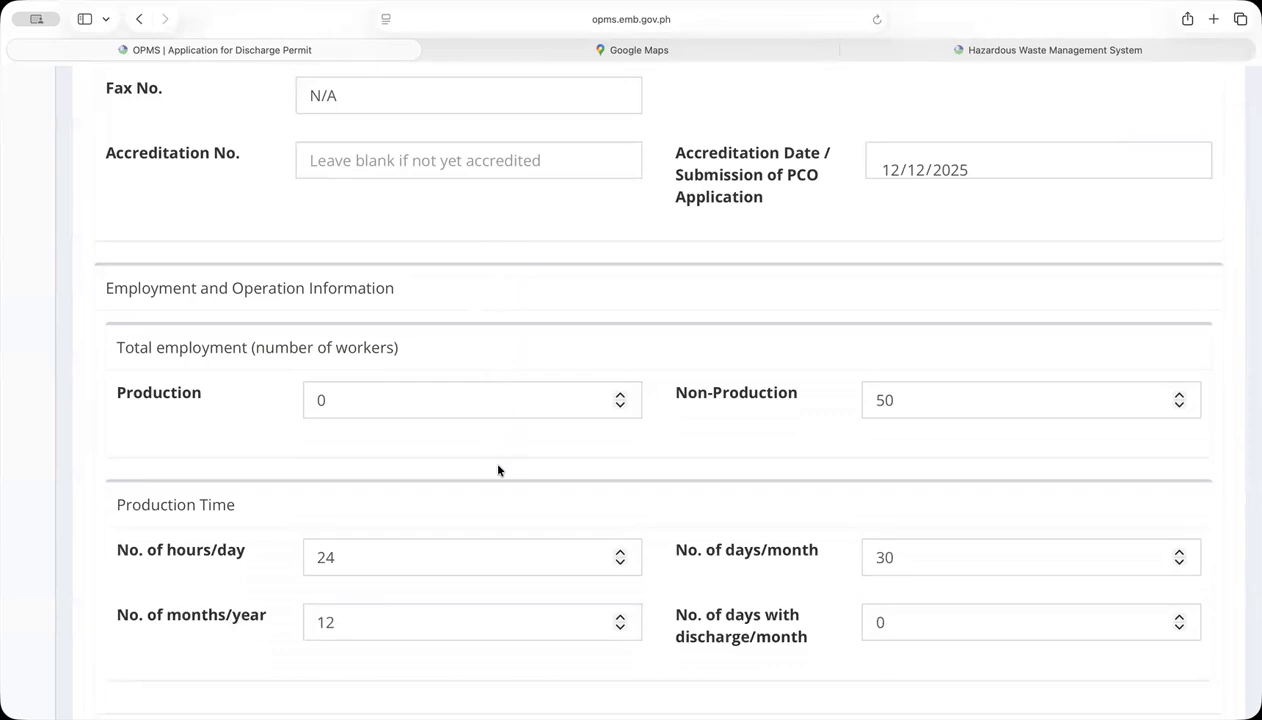
scroll(285, 293, down, 2)
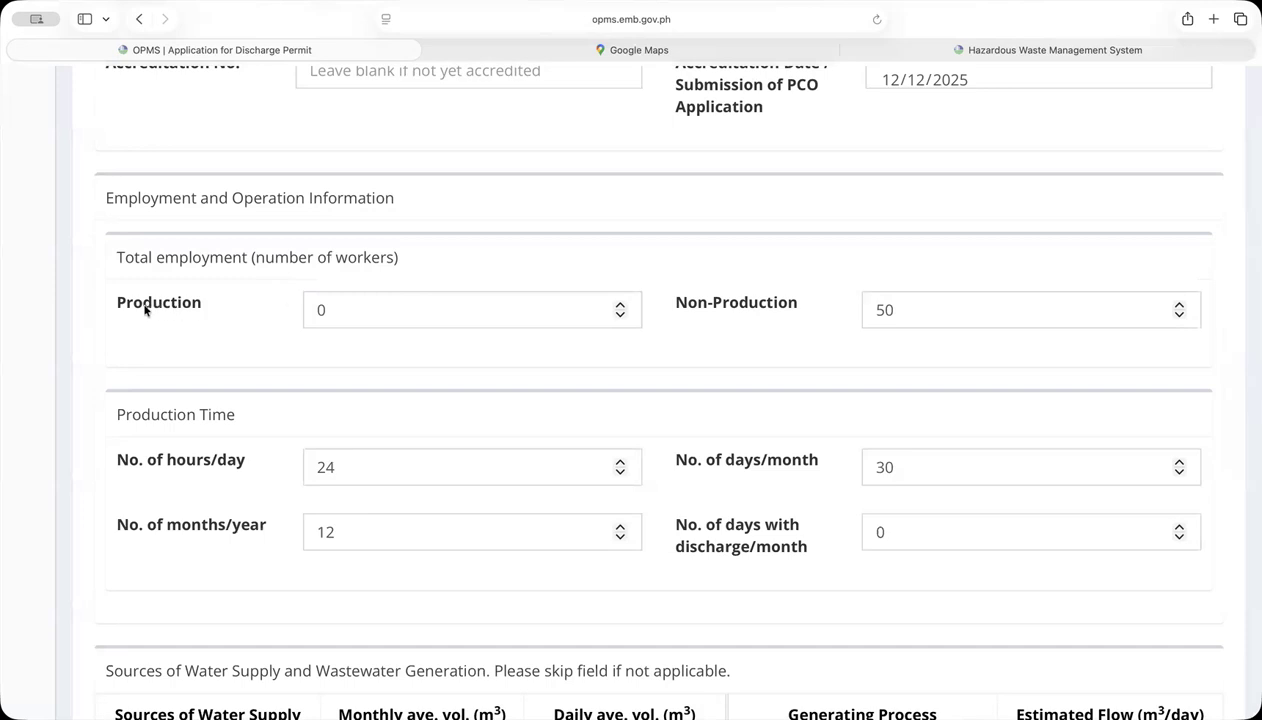
click(339, 312)
drag(336, 311, 307, 309)
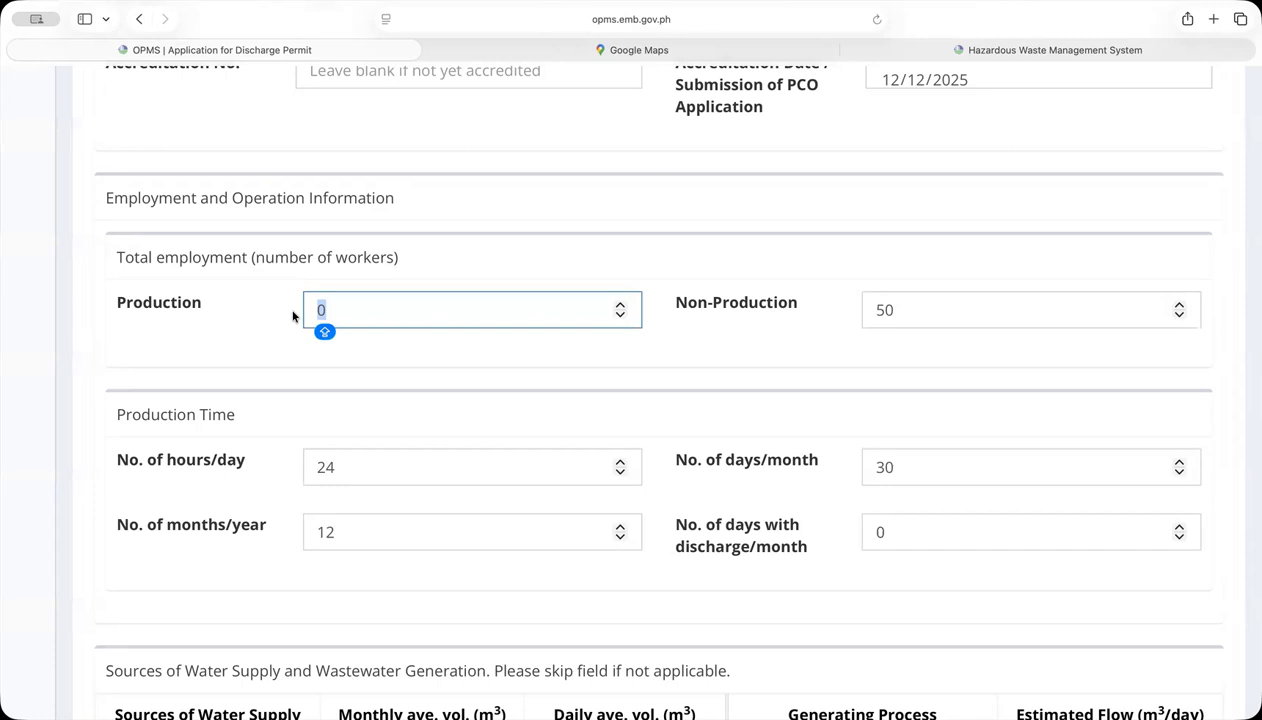
text(10)
key(Tab)
text(15)
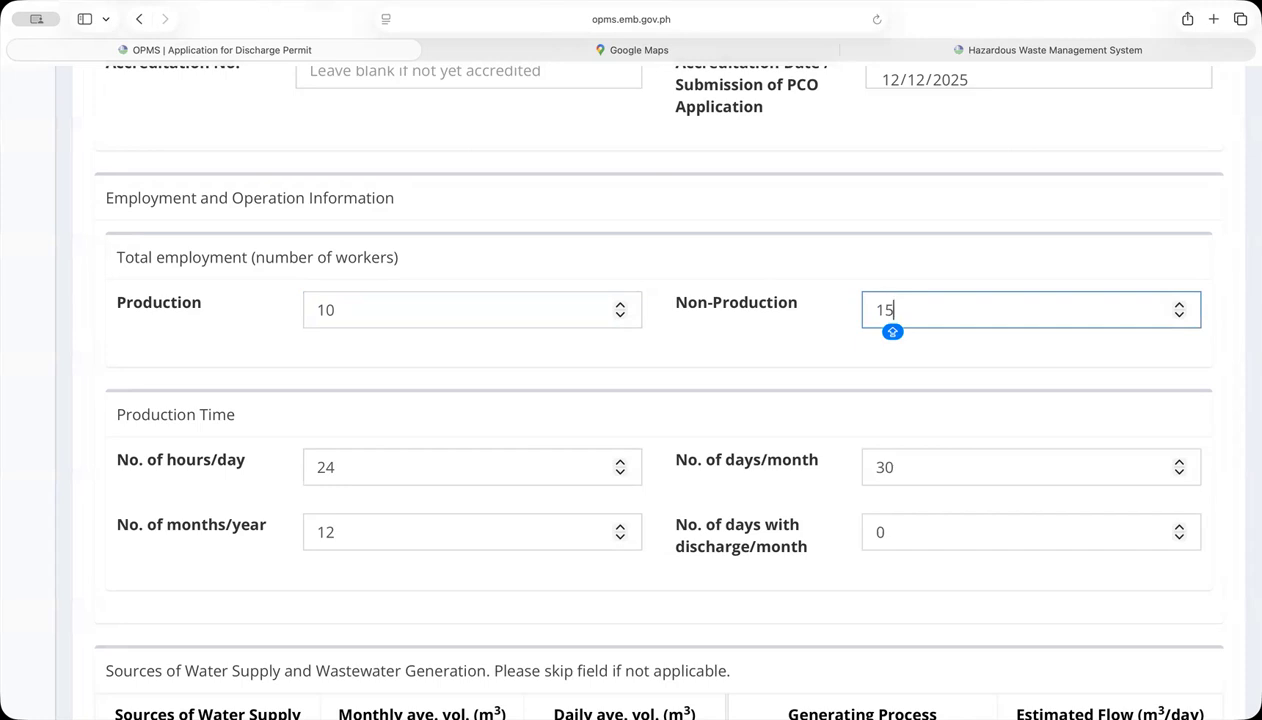
scroll(464, 383, down, 2)
scroll(464, 383, down, 3)
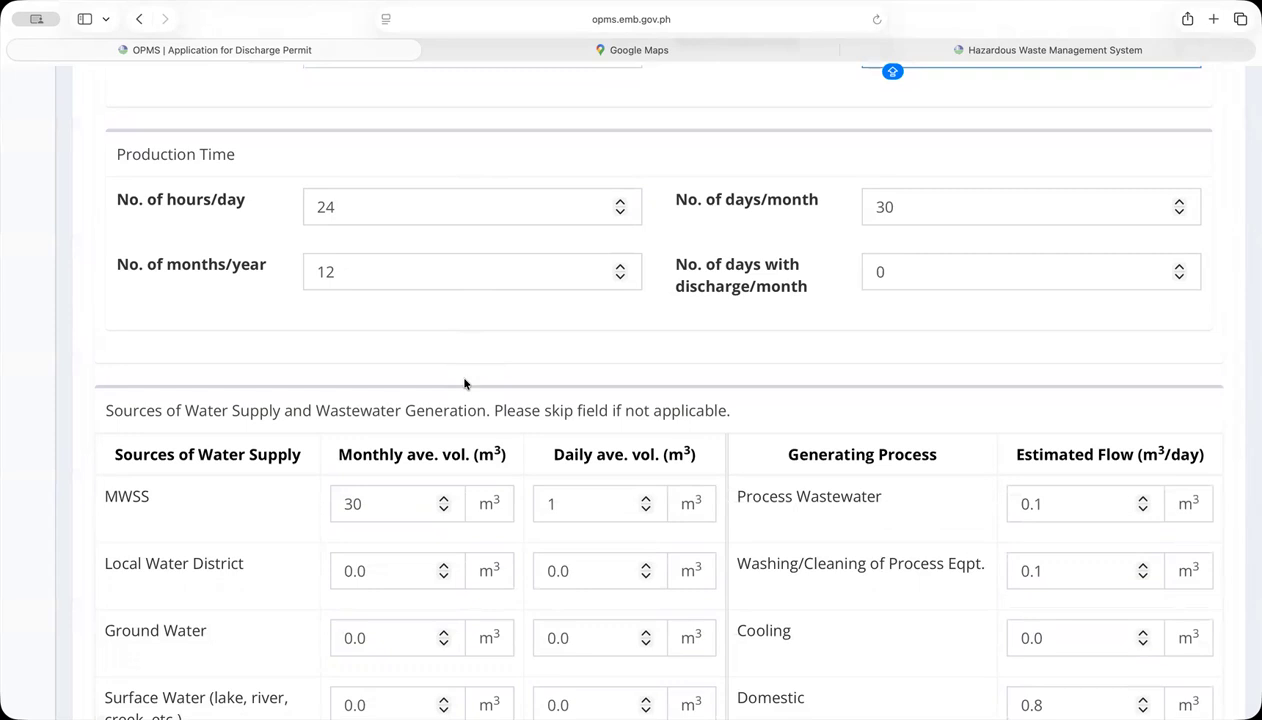
Set the number of production hours per day to 10 under Production Time.
scroll(464, 383, up, 3)
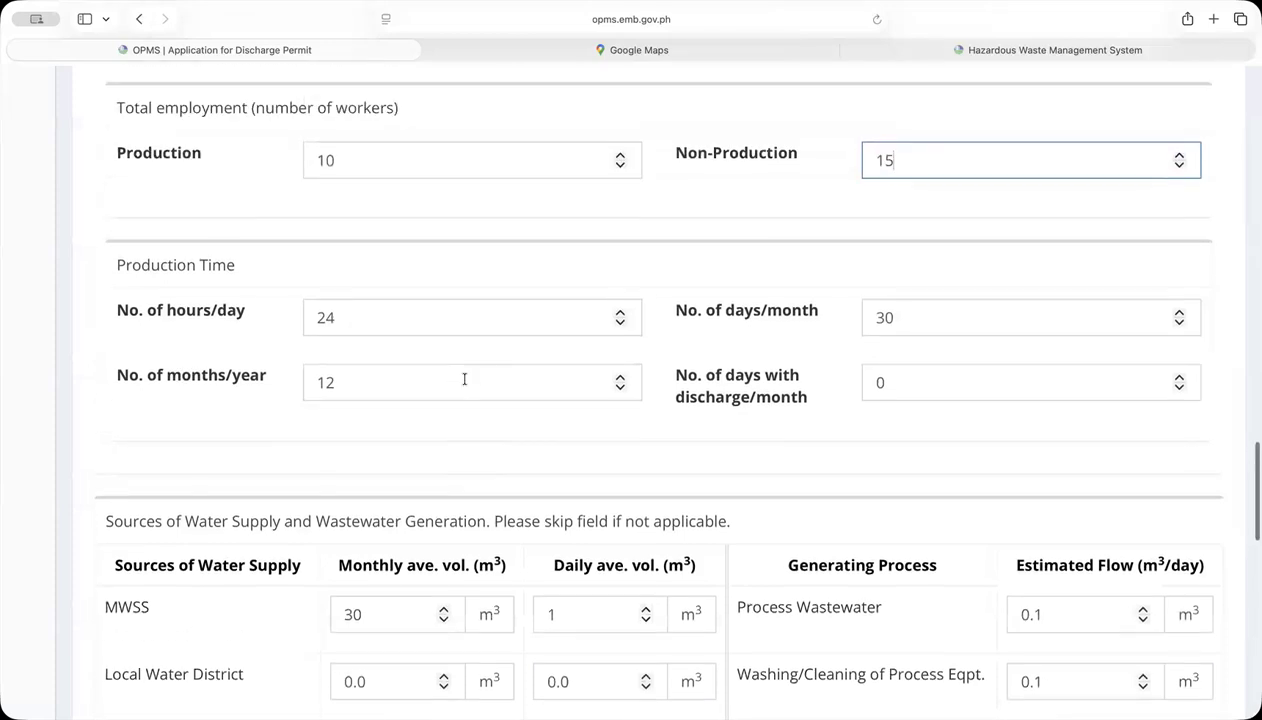
double_click(344, 336)
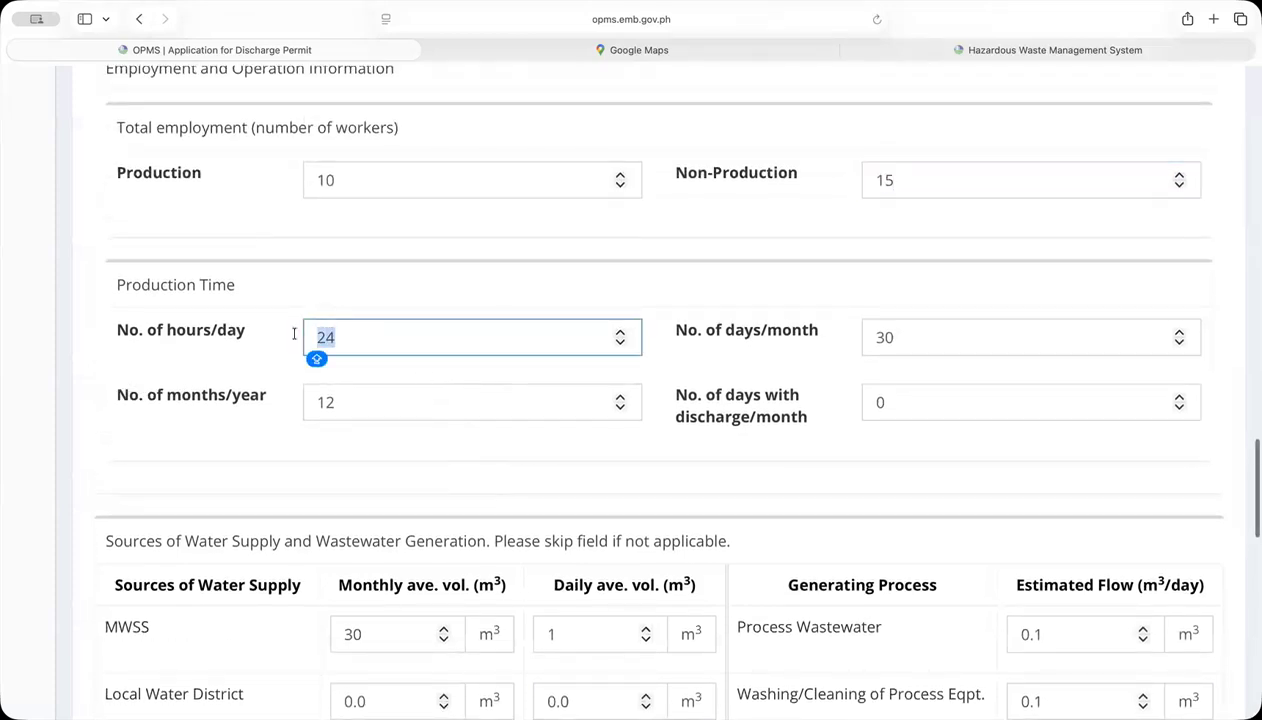
text(10)
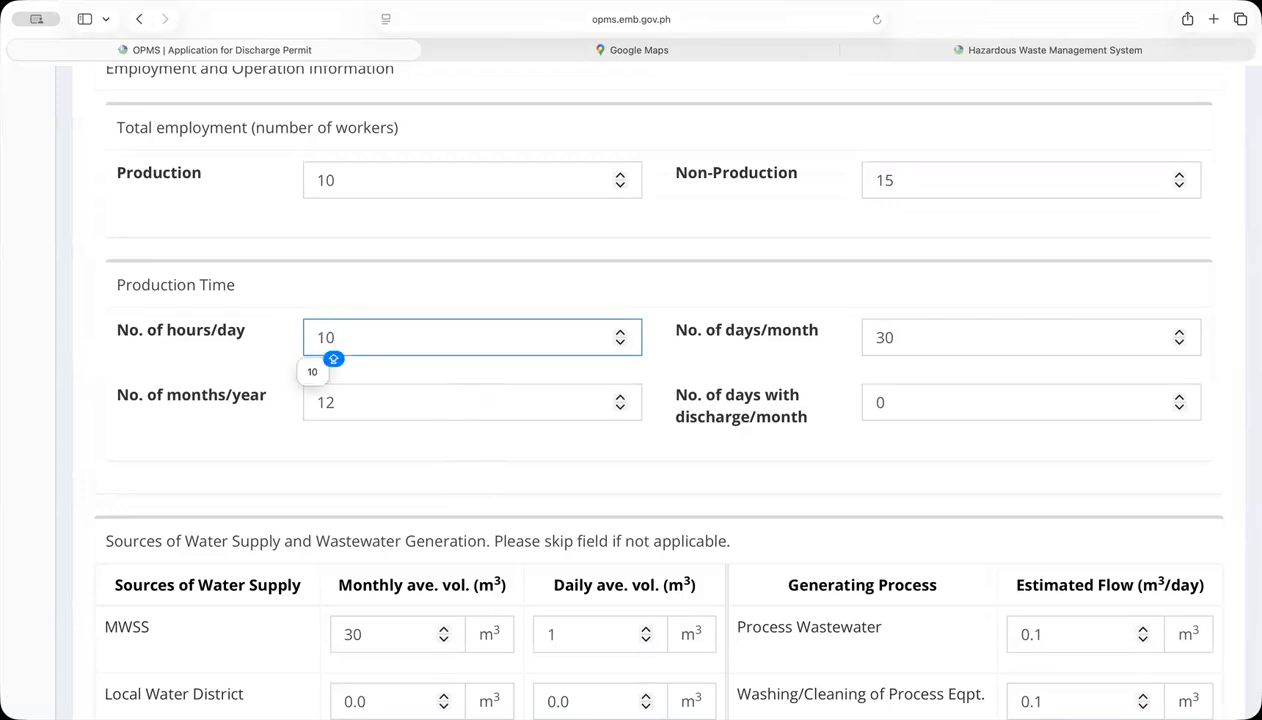
Check the production days per month and months per year, and set the number of days with discharge per month to 30.
double_click(895, 337)
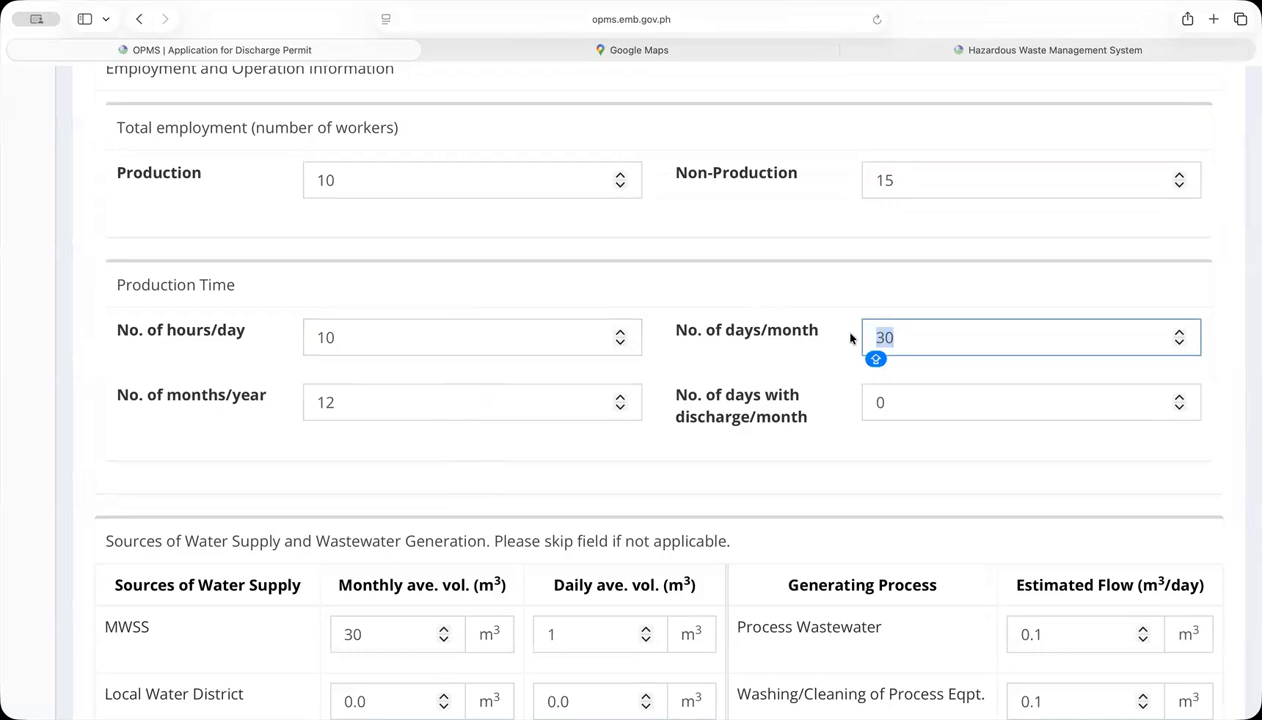
double_click(313, 402)
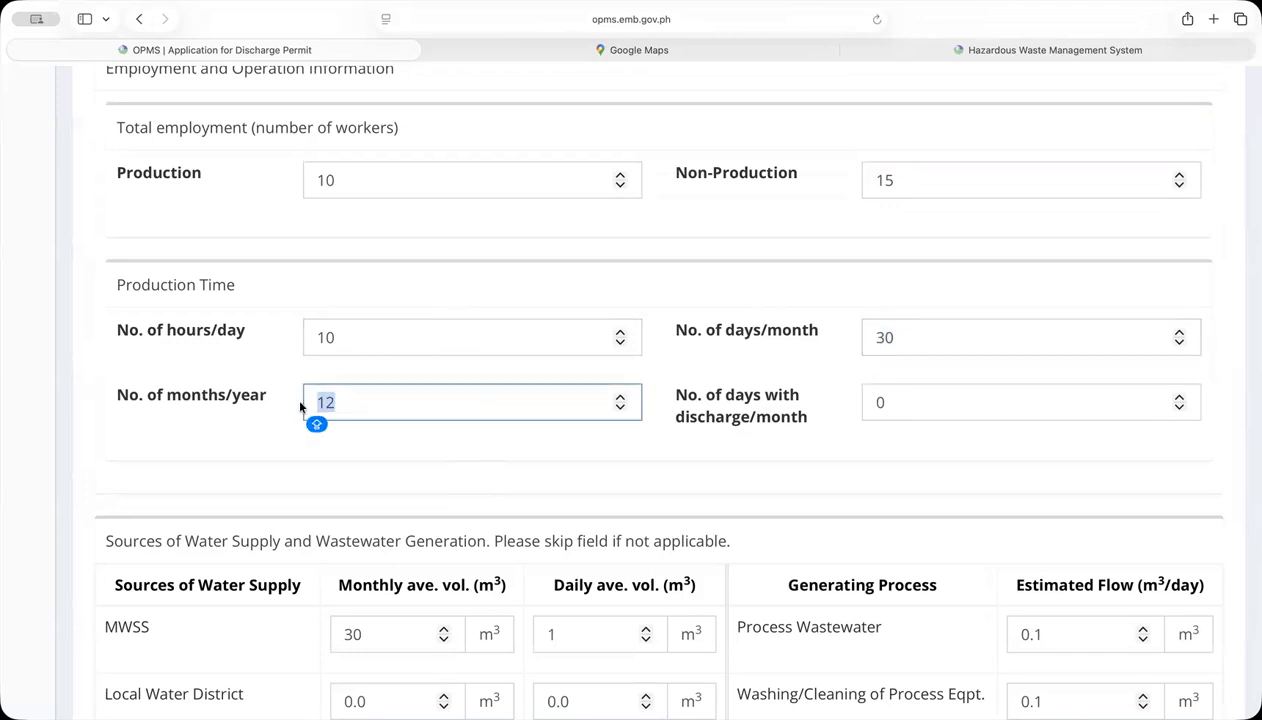
double_click(884, 400)
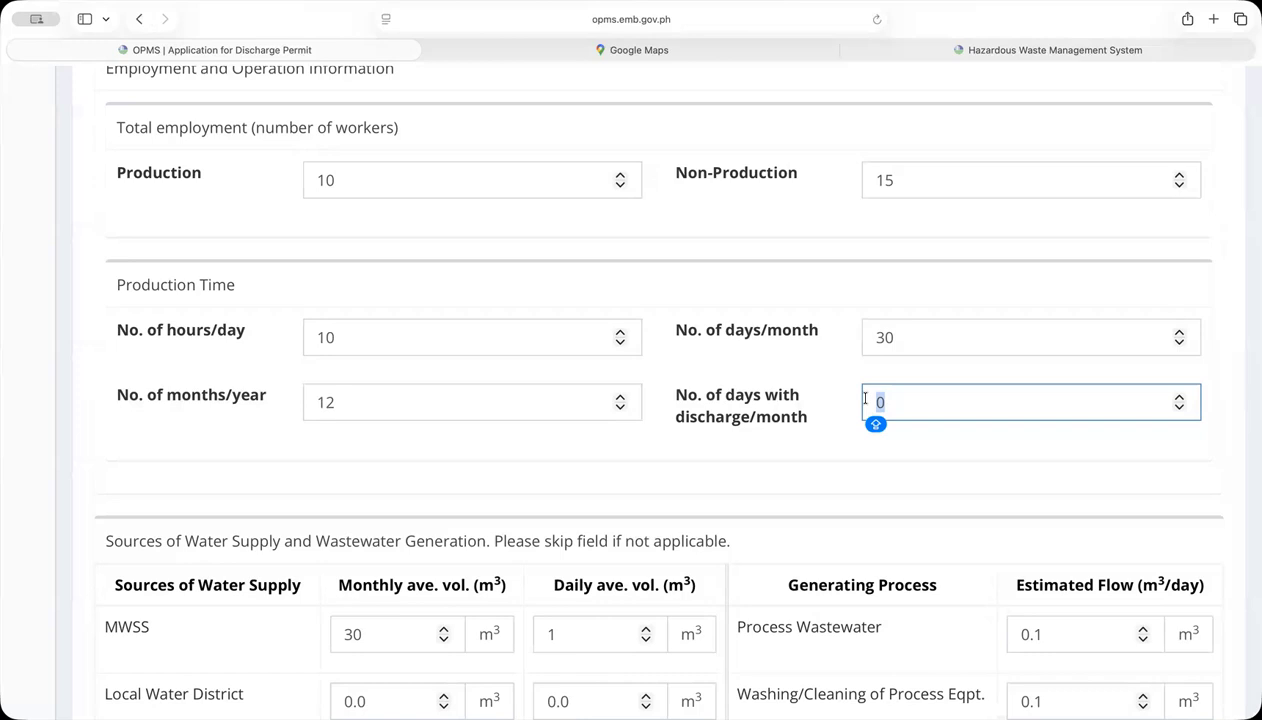
double_click(866, 337)
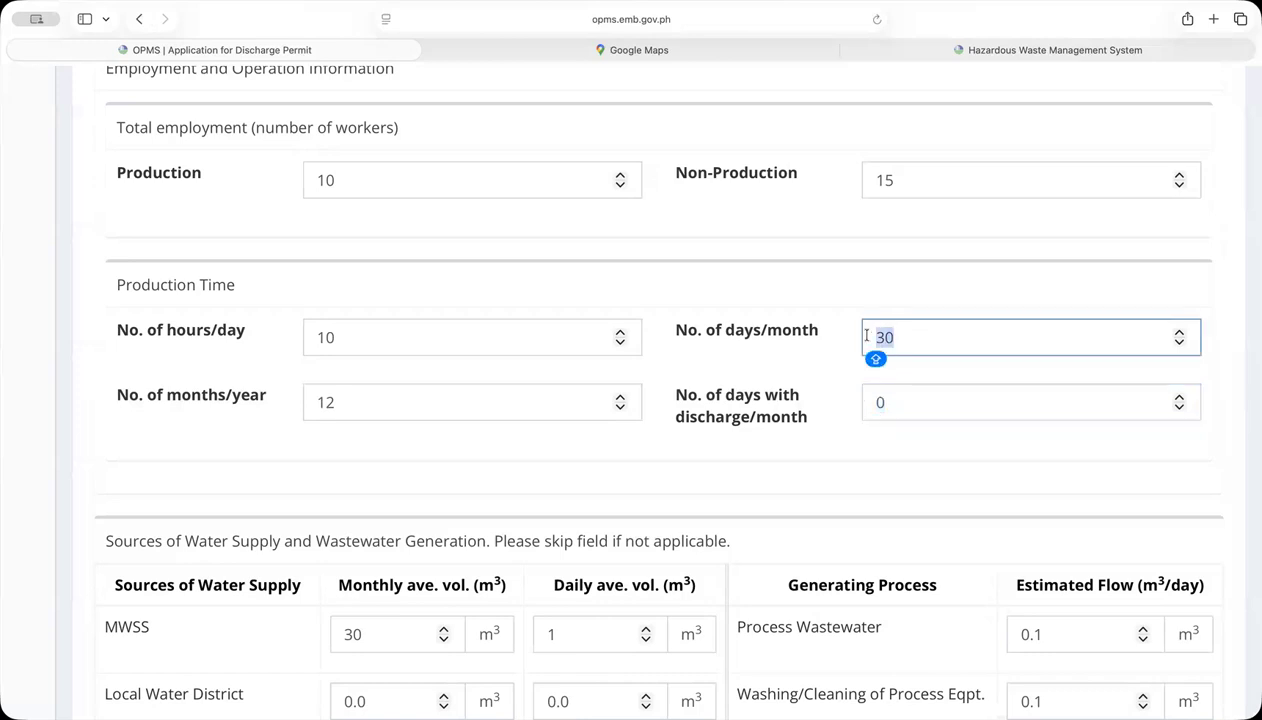
double_click(862, 402)
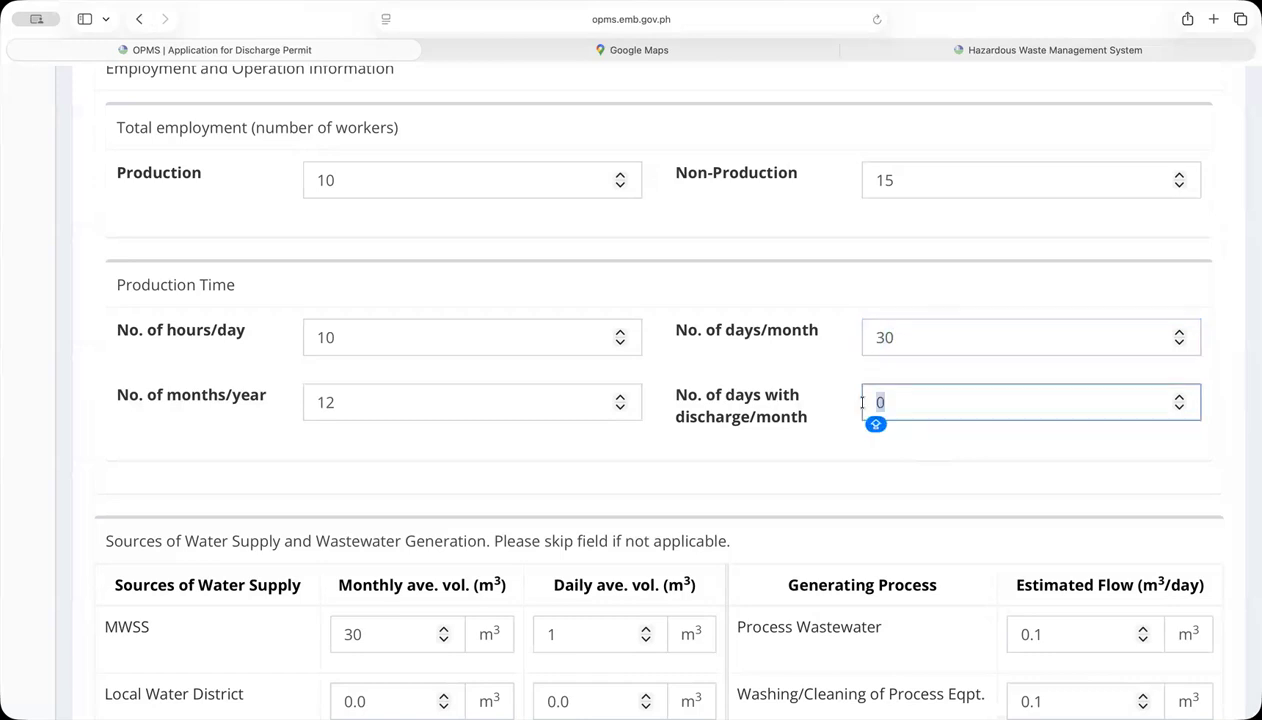
text(30)
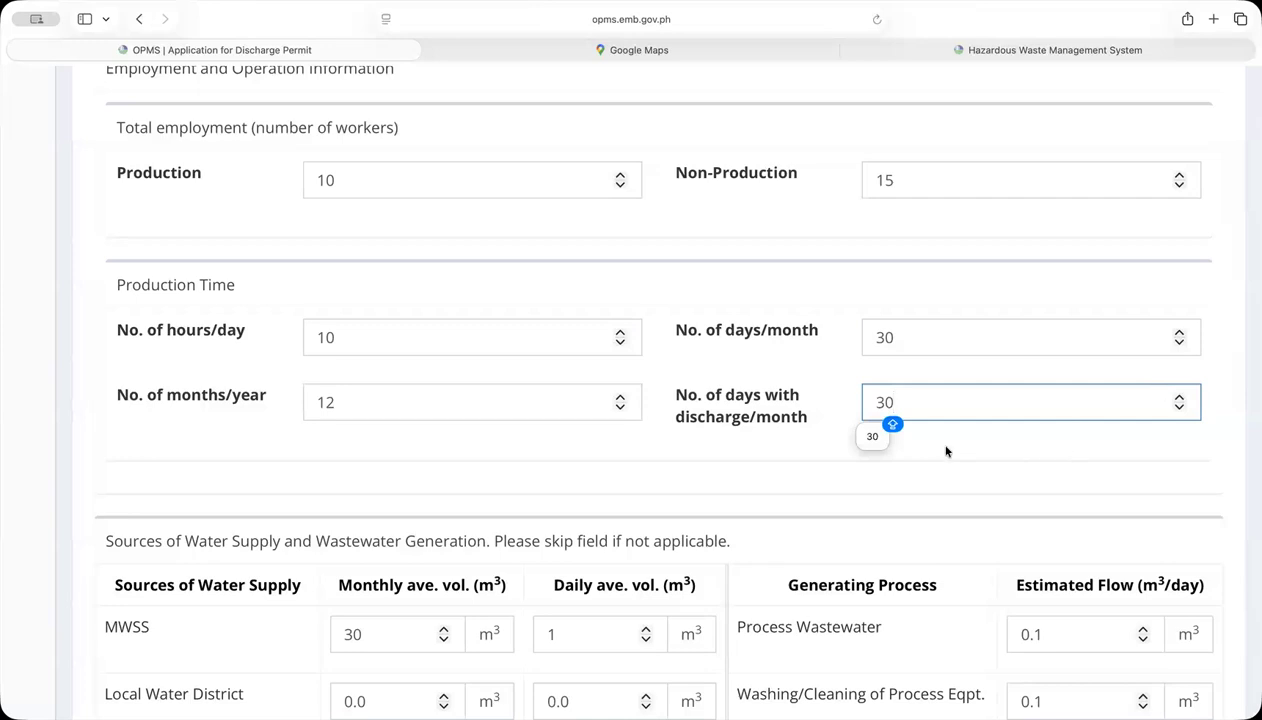
Try 4 and 5 as the number of days with discharge per month, and restore the value to 30.
drag(910, 340, 873, 333)
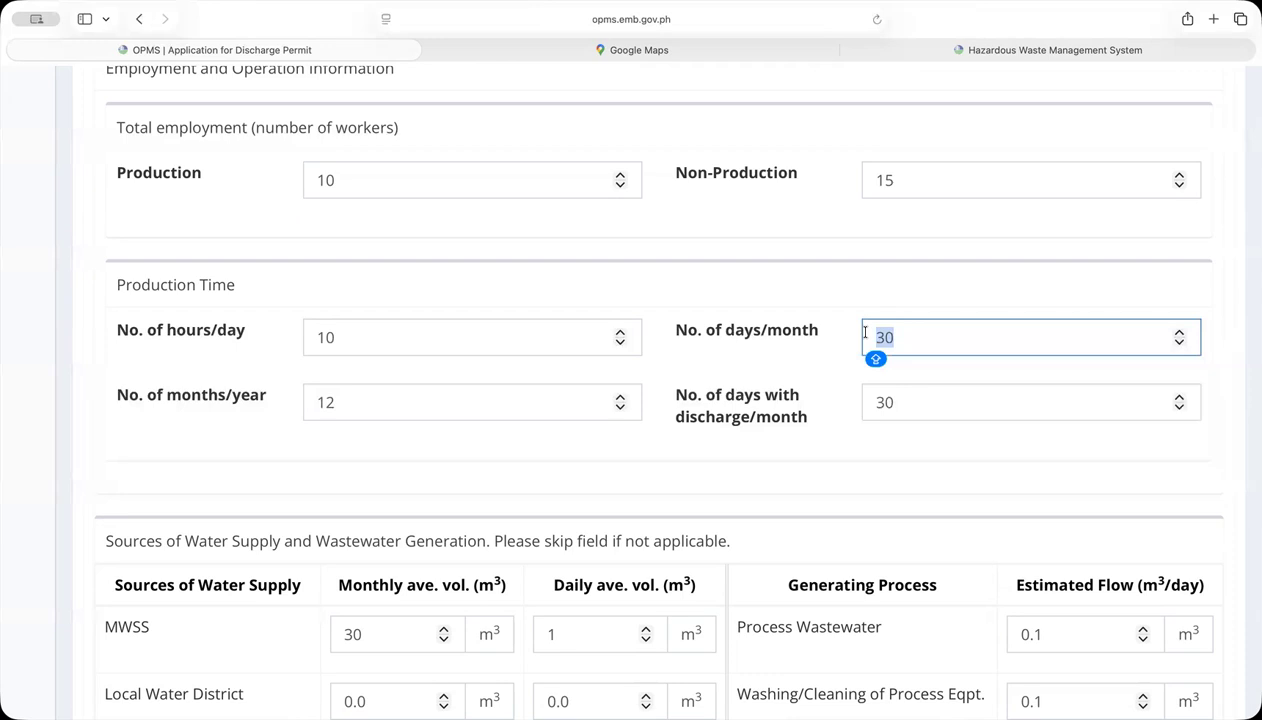
key(Tab)
text(4)
key(BackSpace)
text(5)
key(Caps_Lock)
key(BackSpace)
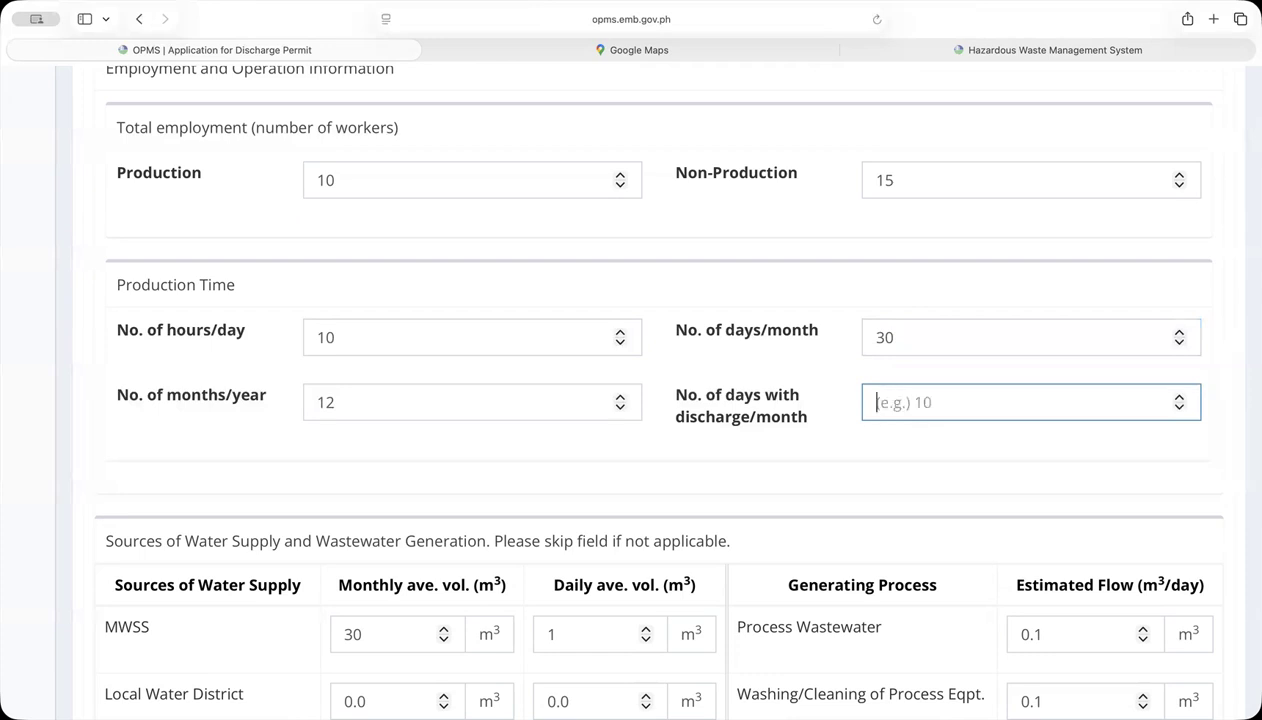
text(30)
click(991, 445)
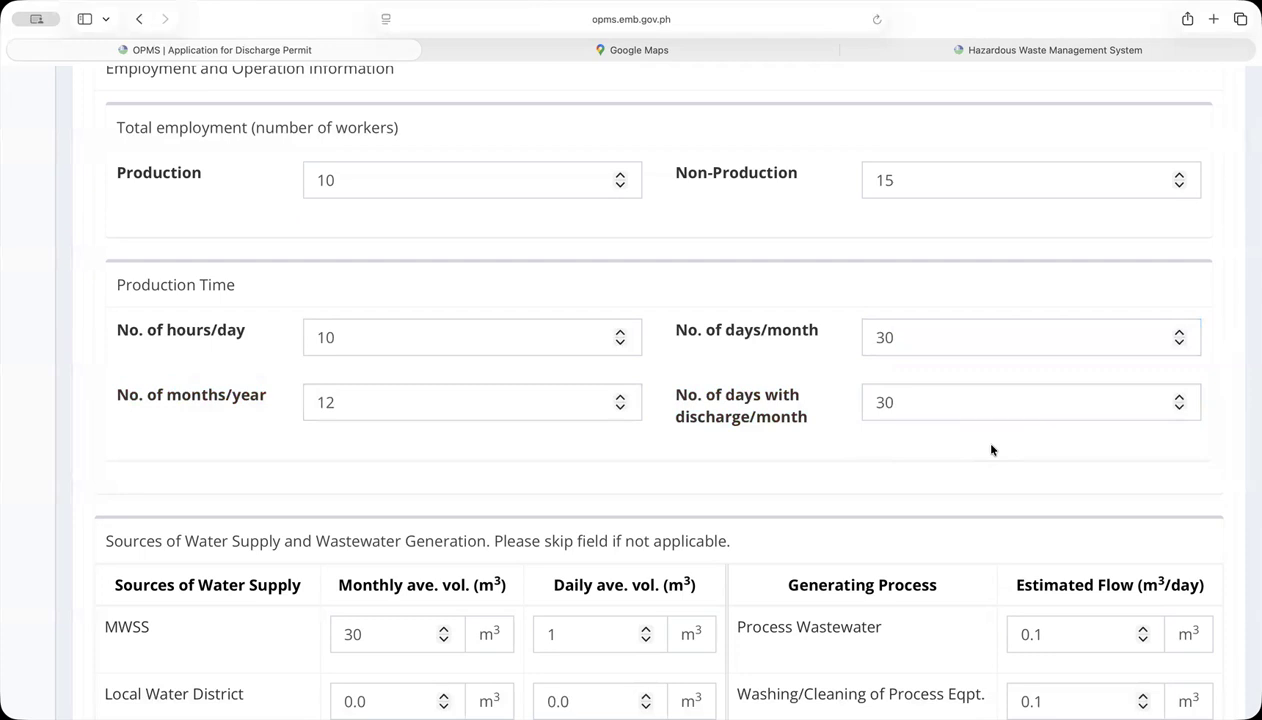
Review the Sources of Water Supply categories, from MWSS and Local Water District through Ground Water, Surface Water and Others.
scroll(991, 449, down, 5)
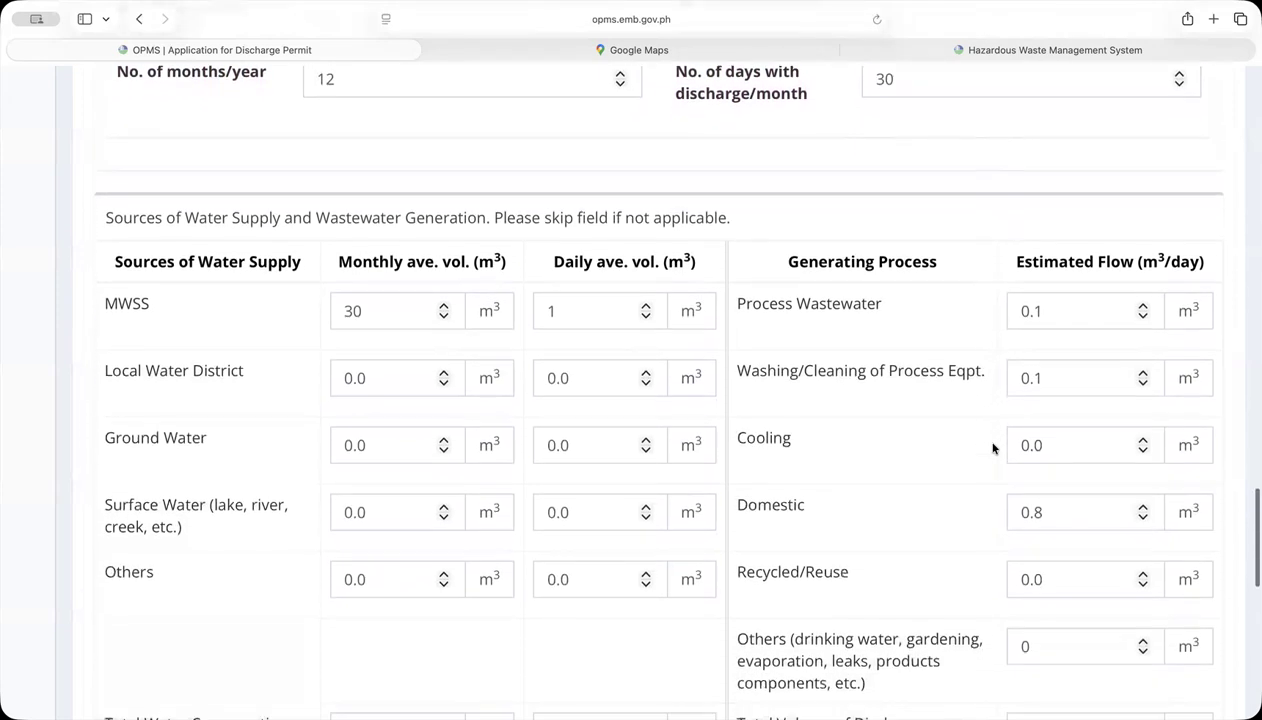
scroll(150, 236, down, 1)
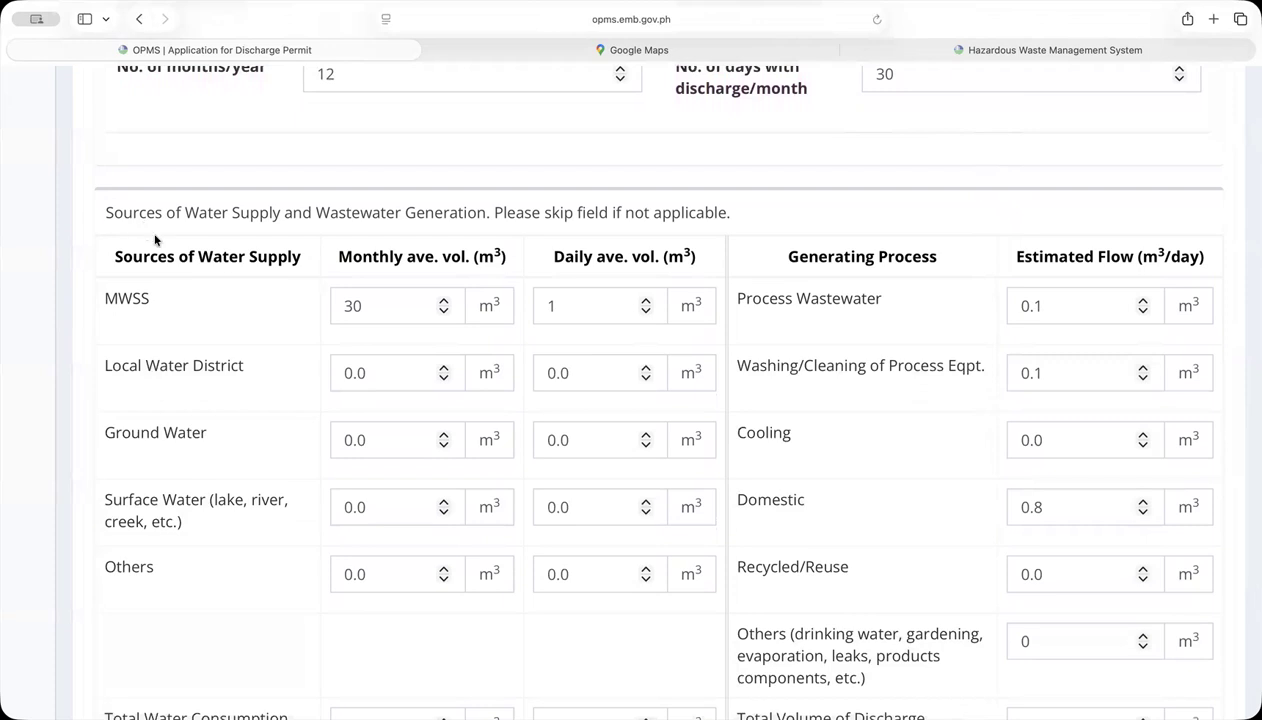
drag(117, 257, 297, 262)
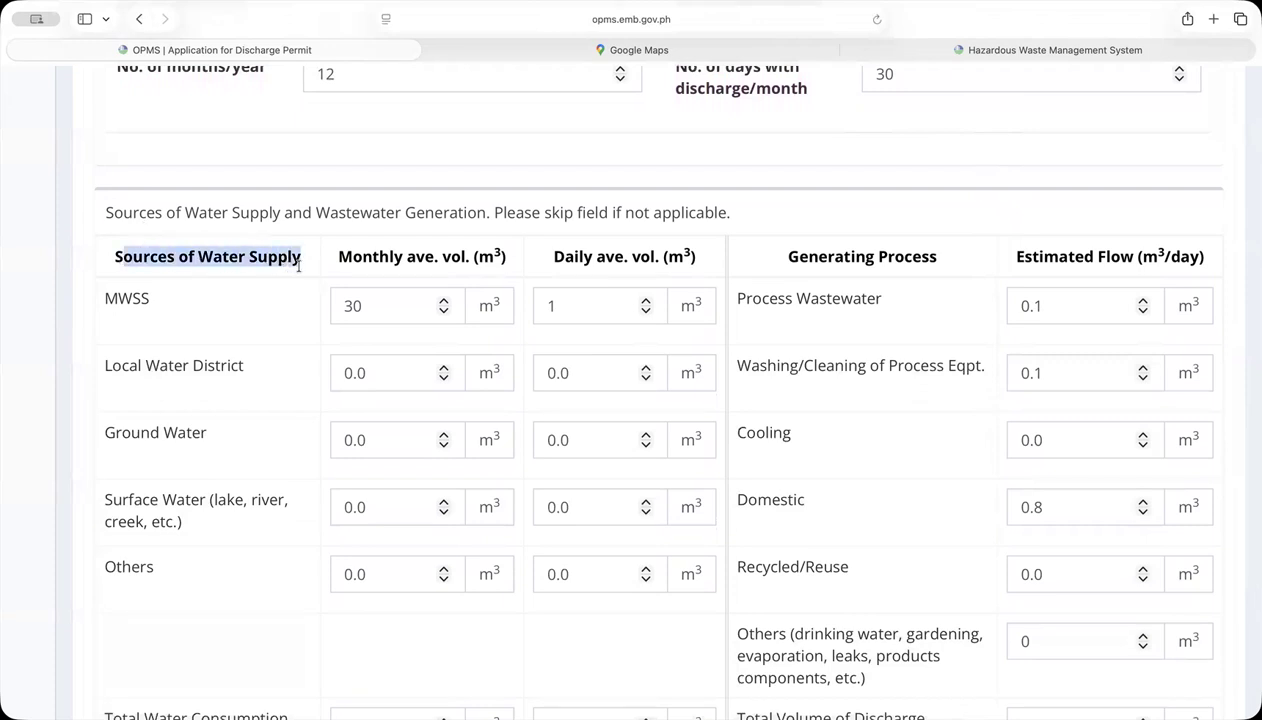
click(265, 263)
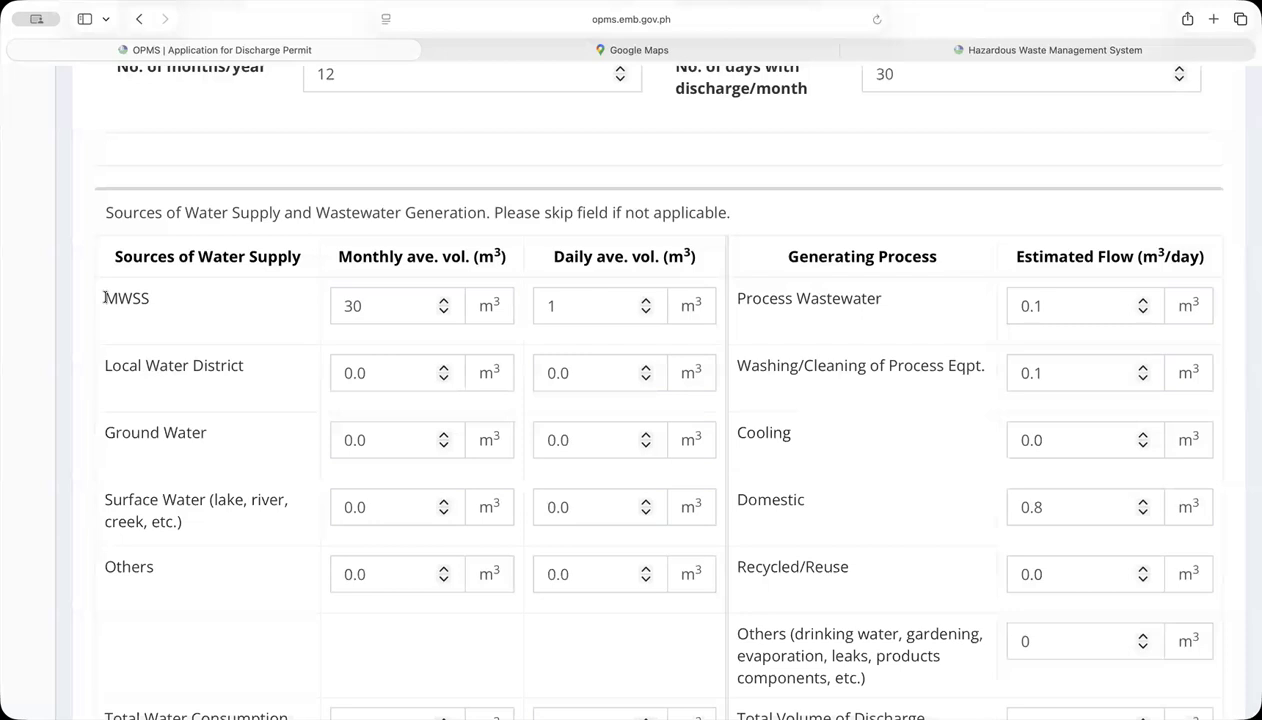
drag(104, 297, 154, 298)
drag(104, 367, 244, 369)
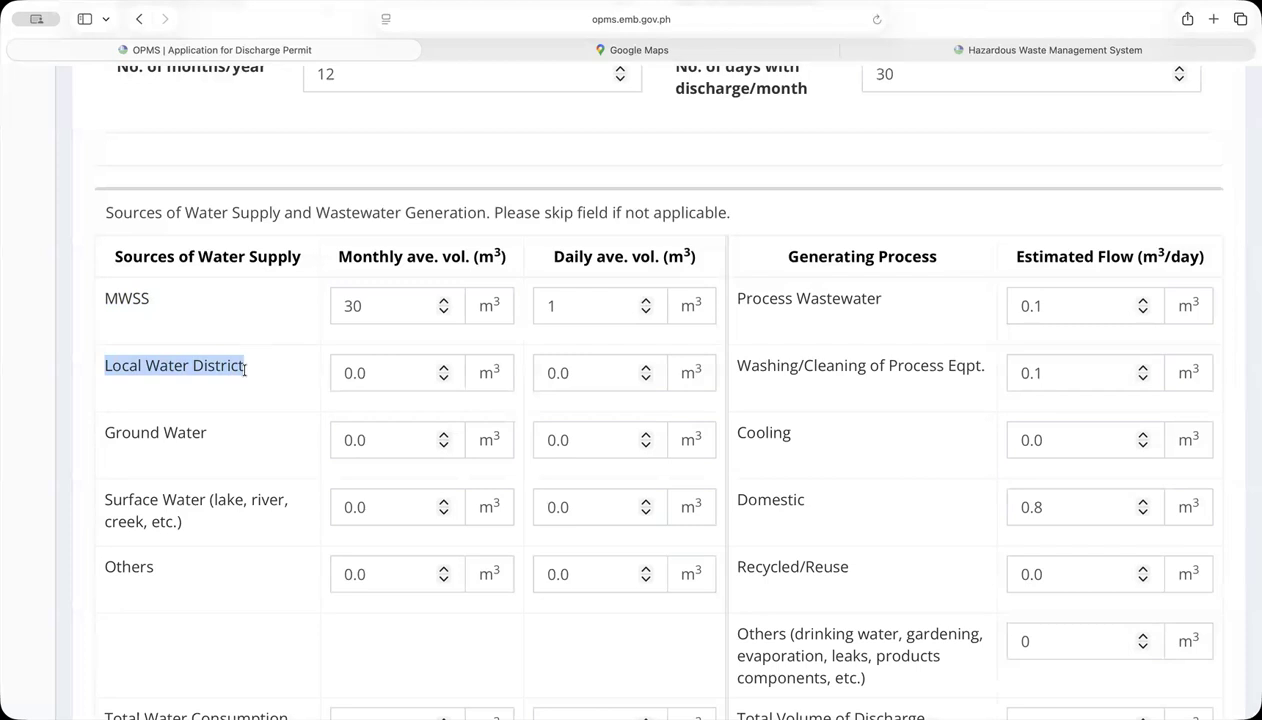
drag(104, 432, 213, 434)
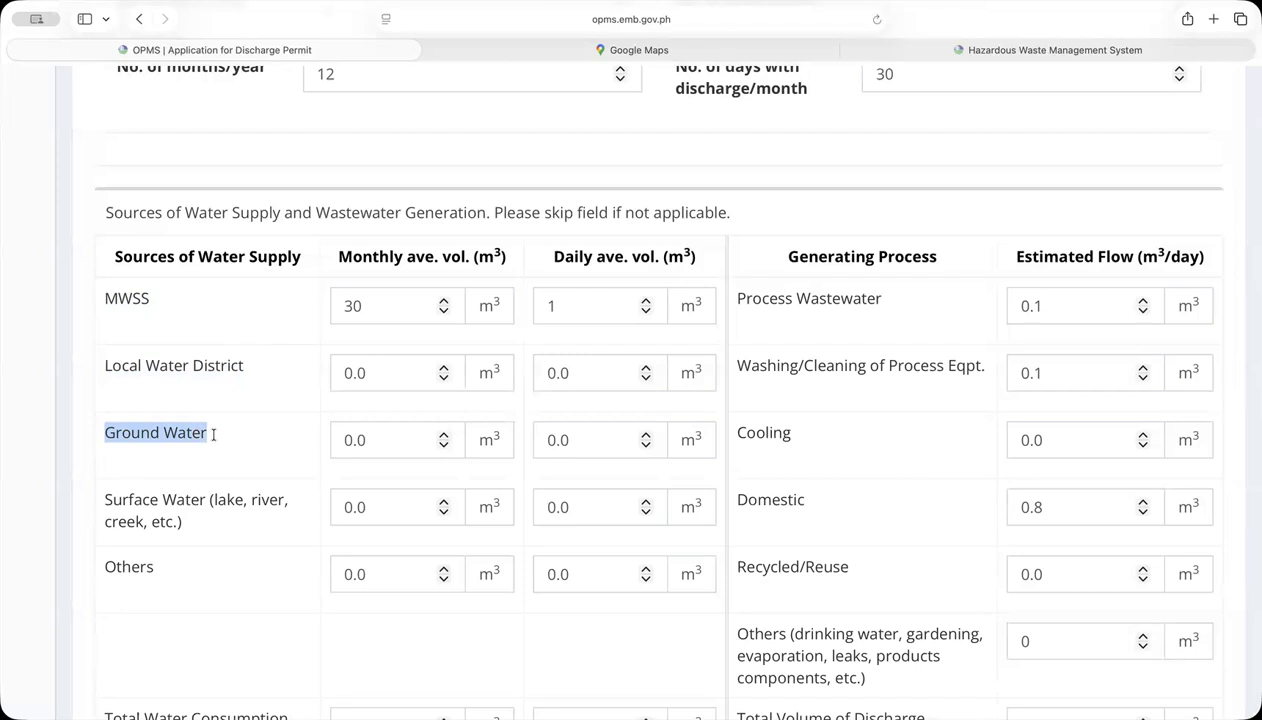
drag(112, 500, 207, 499)
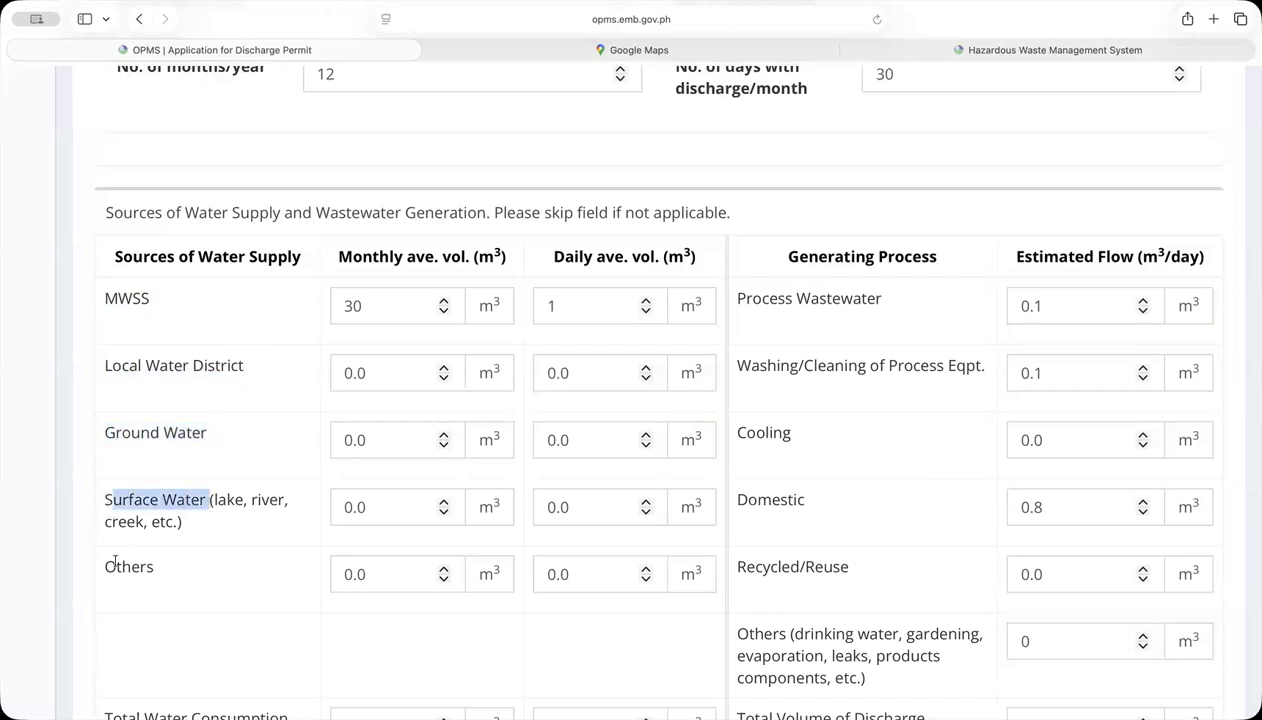
drag(105, 567, 154, 573)
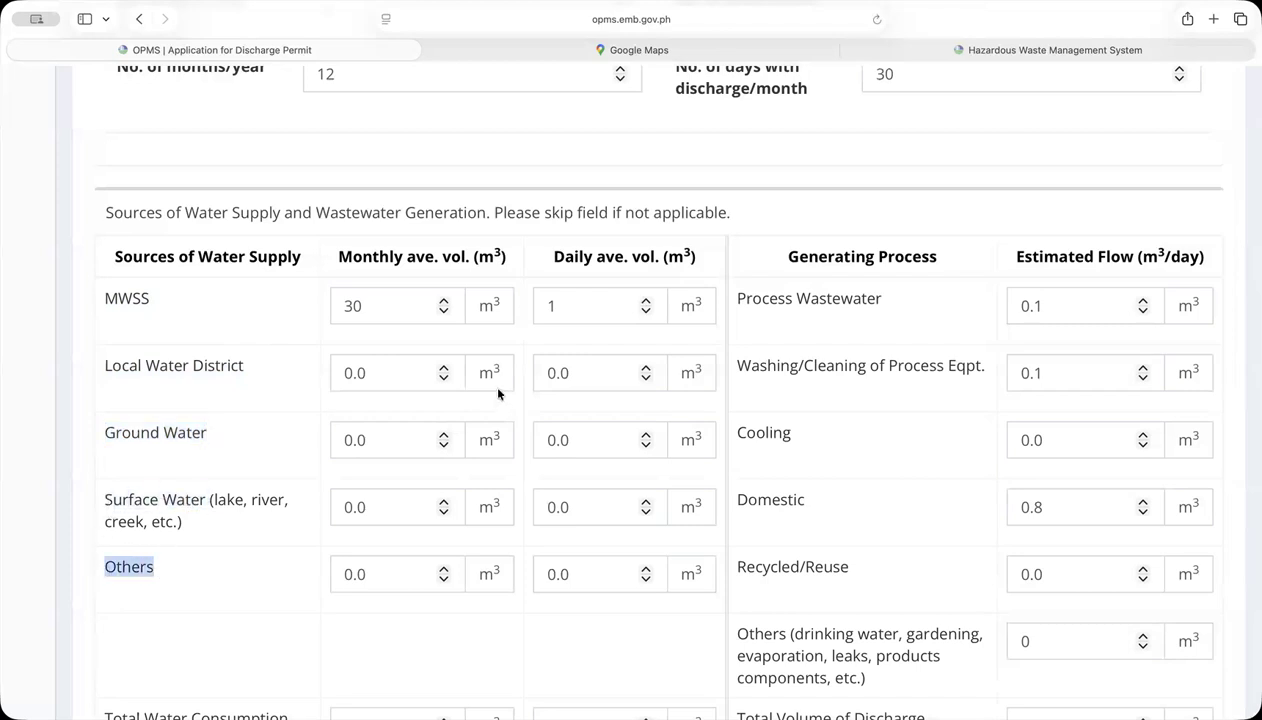
Compare the MWSS monthly and daily average volumes with the number of production days per month.
drag(382, 307, 338, 303)
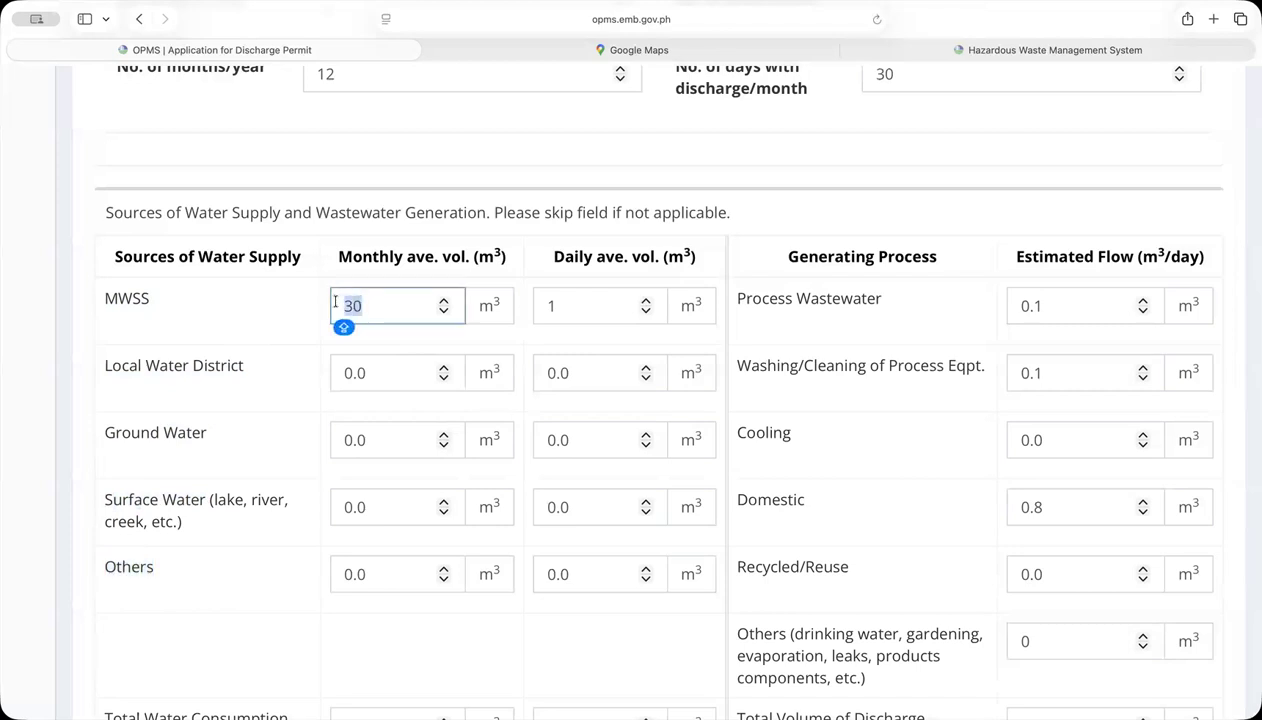
scroll(335, 302, up, 3)
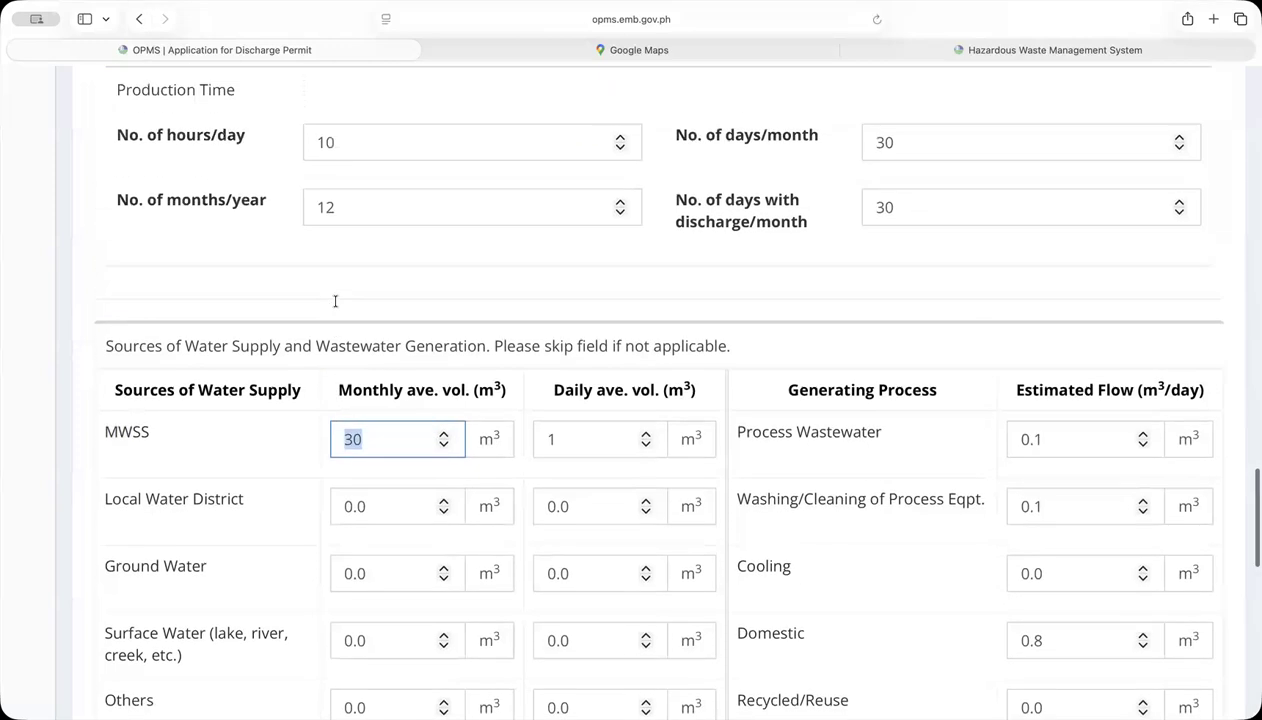
click(890, 178)
drag(890, 178, 868, 176)
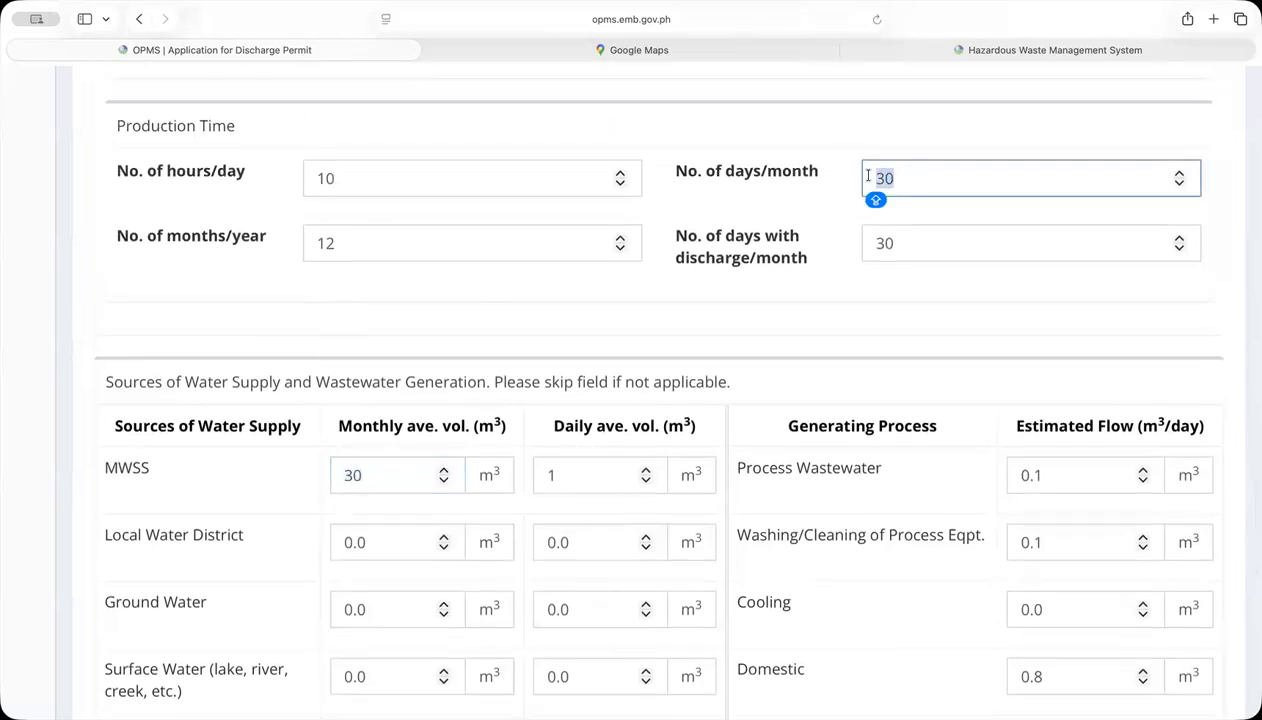
drag(363, 470, 338, 474)
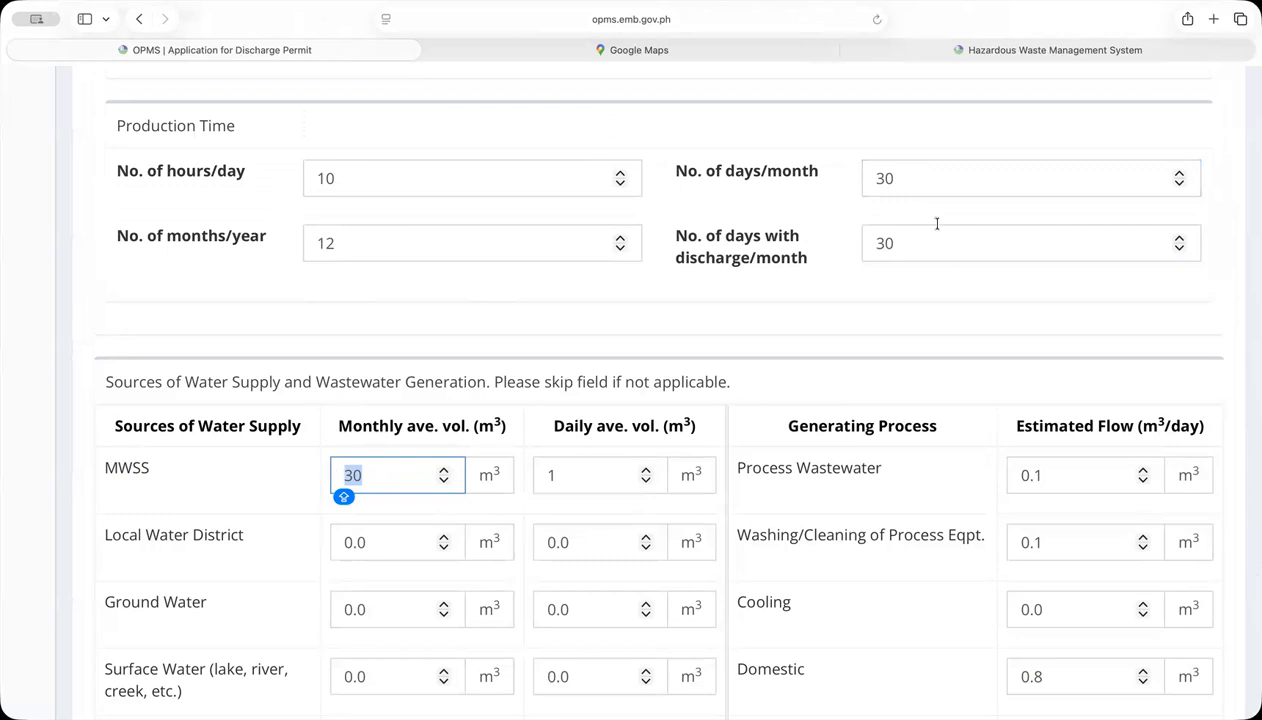
scroll(907, 189, down, 1)
click(899, 174)
drag(899, 174, 863, 172)
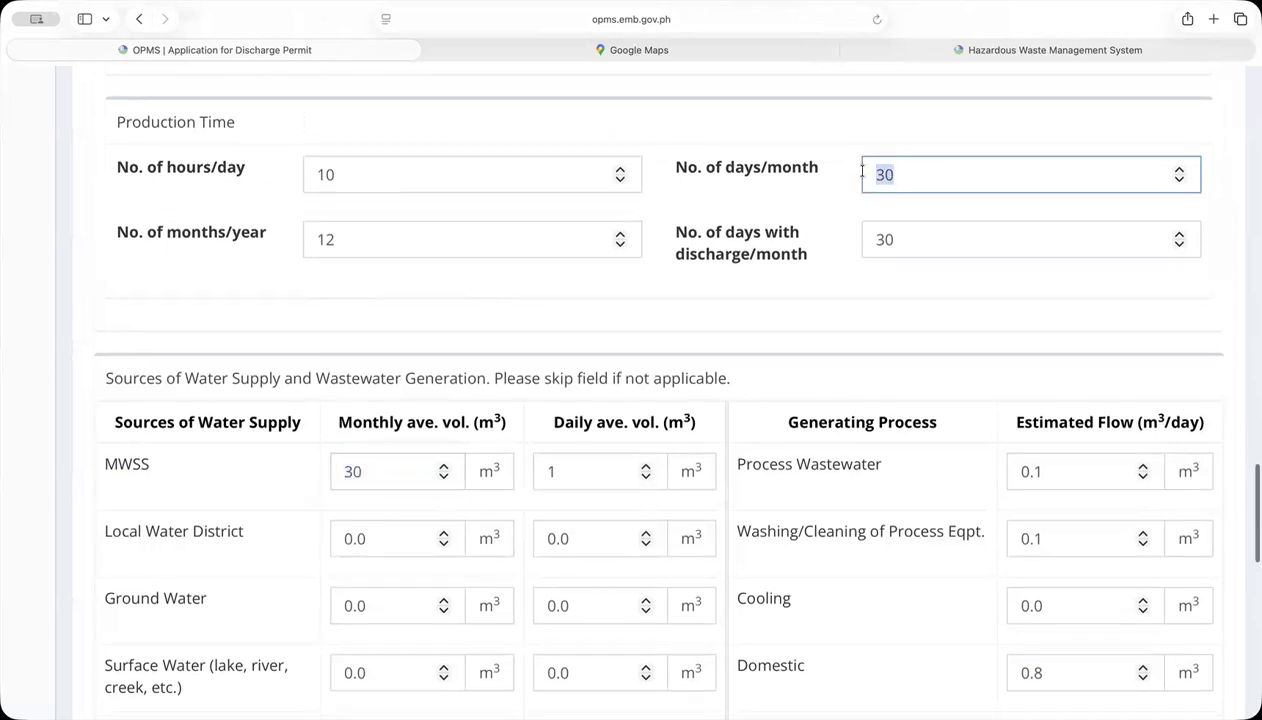
key(Caps_Lock)
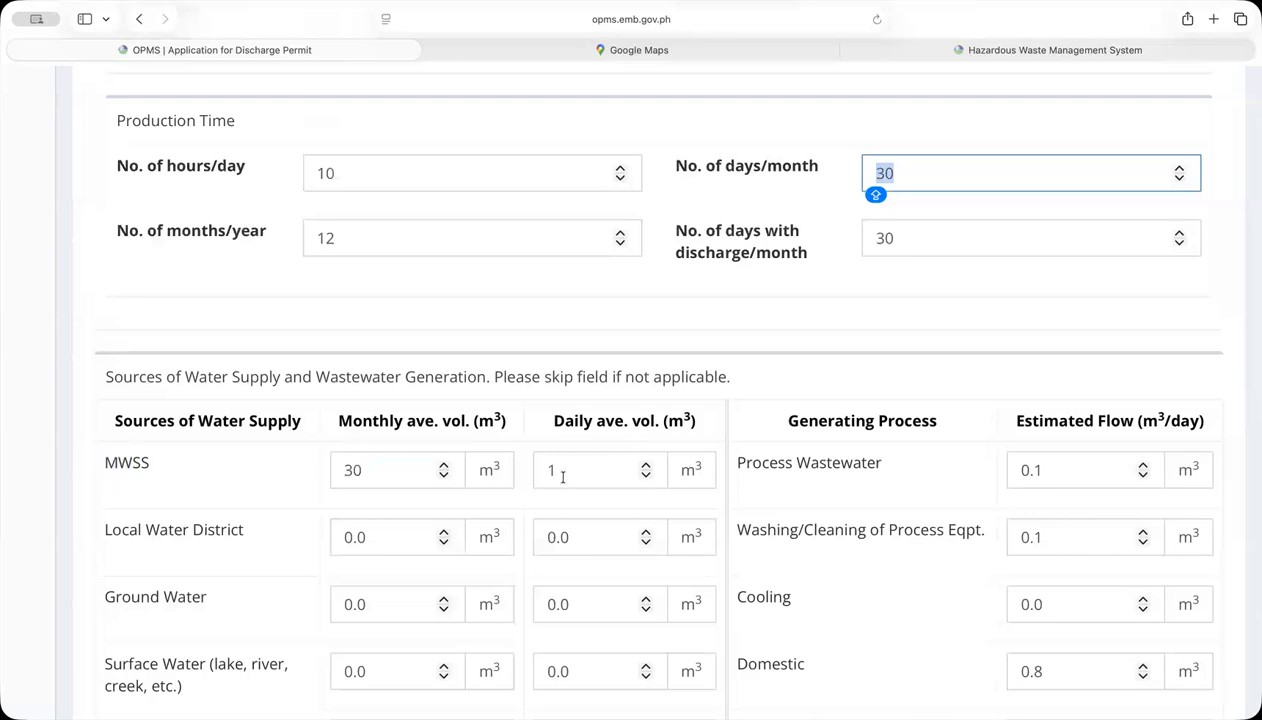
drag(556, 470, 545, 469)
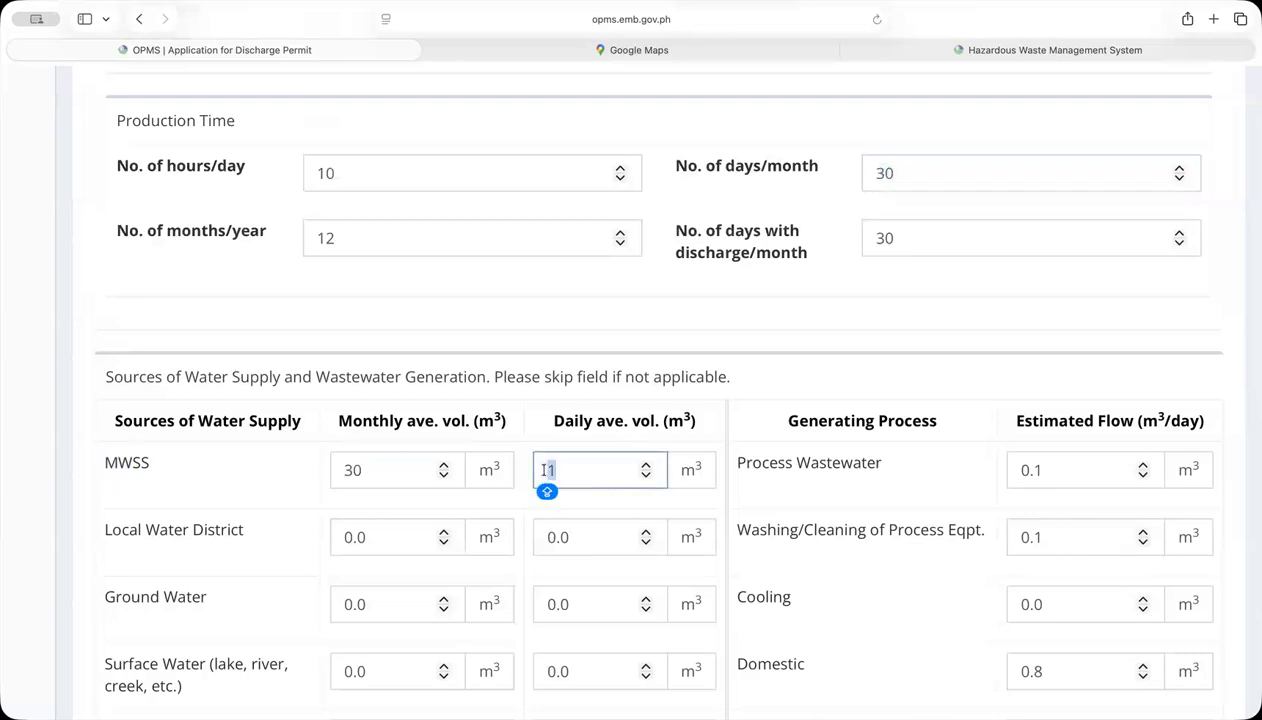
Examine the monthly and daily Total Water Consumption values against the water sources listed in the table.
scroll(545, 469, down, 5)
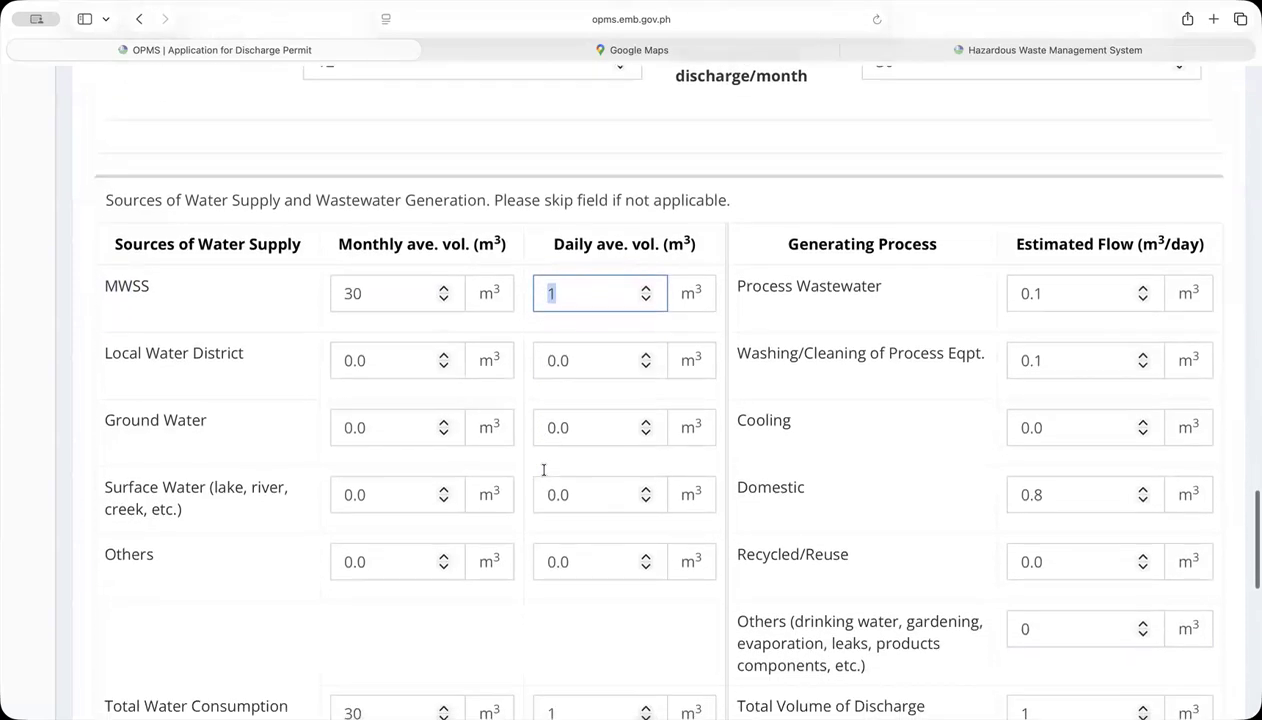
drag(363, 617, 345, 627)
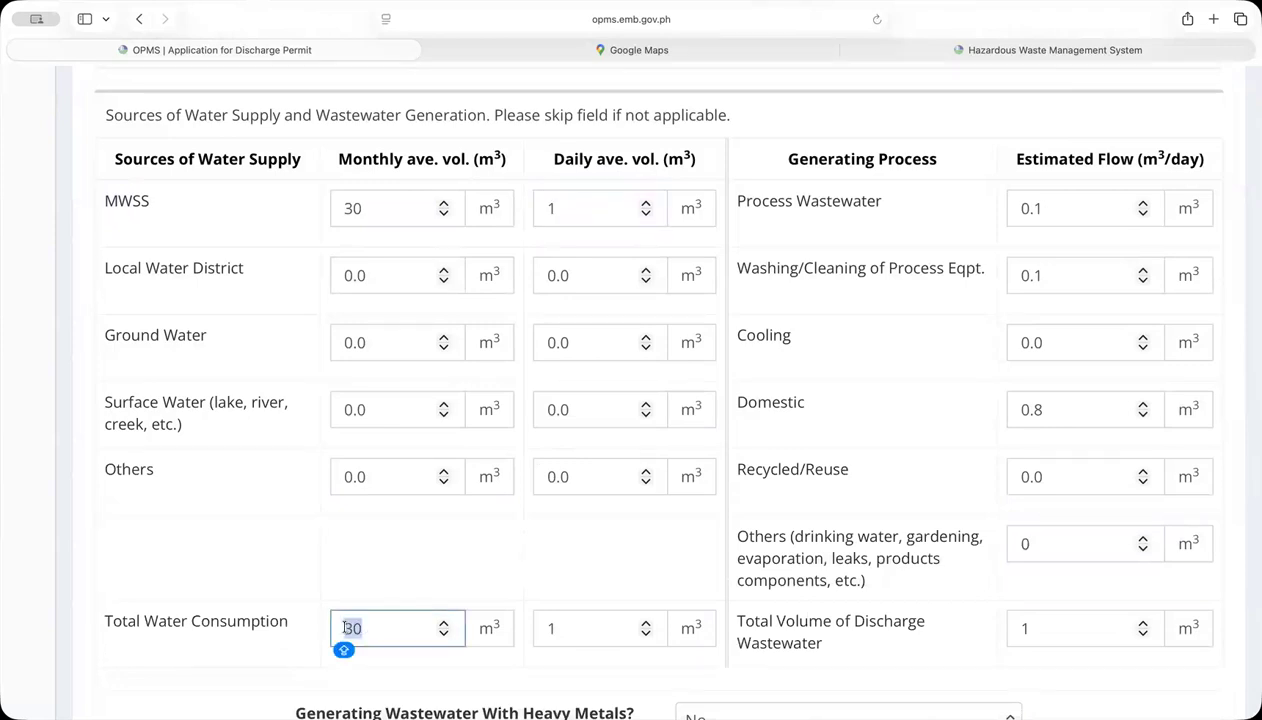
scroll(577, 635, down, 5)
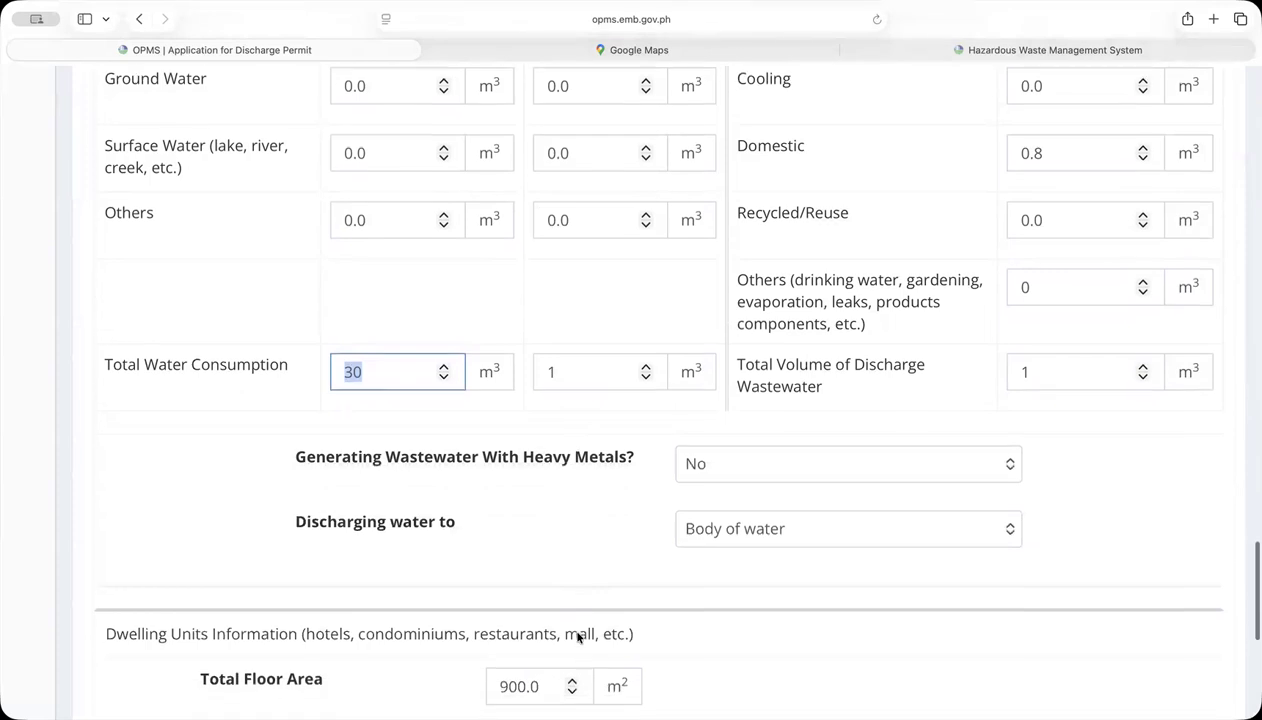
click(562, 357)
double_click(562, 357)
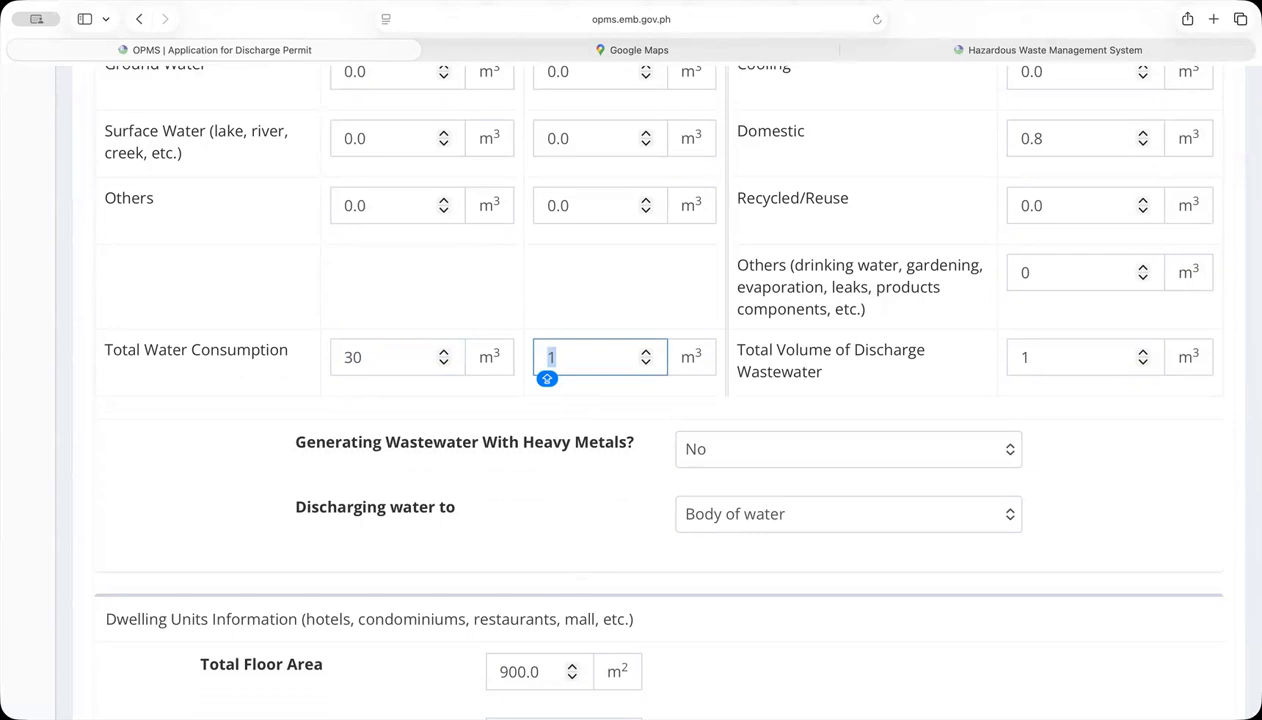
scroll(578, 378, up, 1)
click(580, 384)
drag(565, 356, 541, 355)
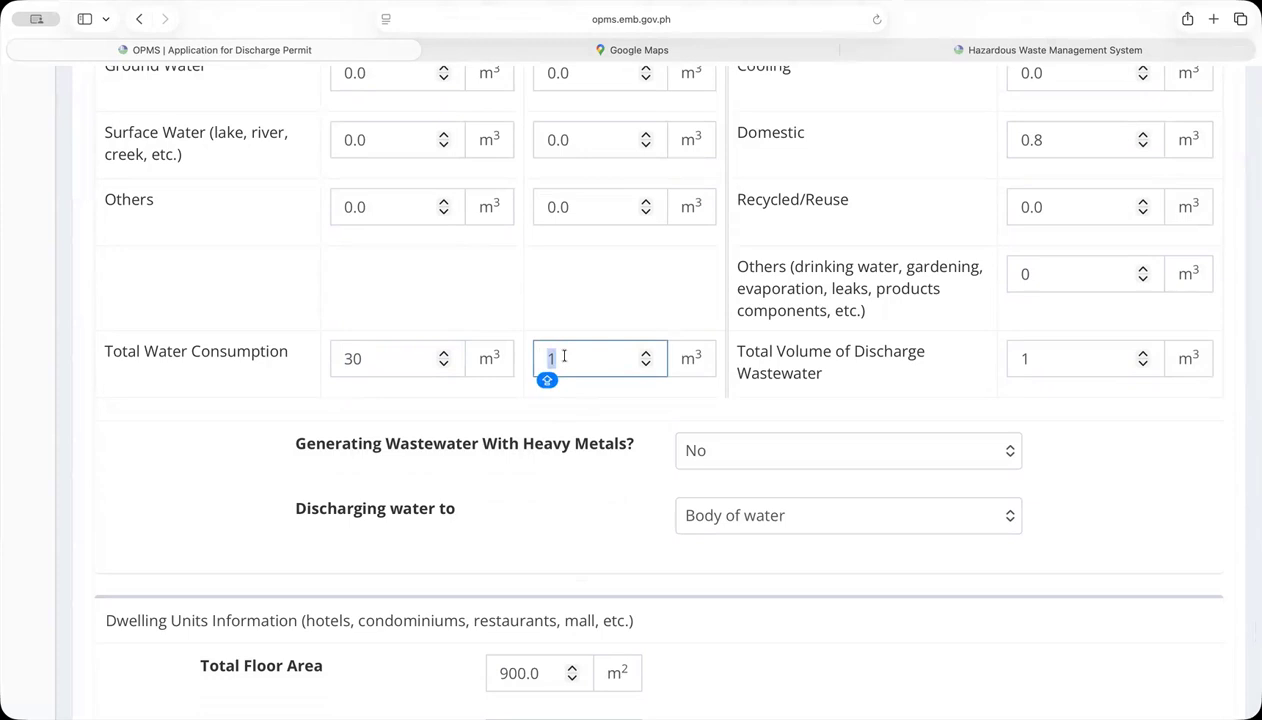
scroll(565, 358, up, 5)
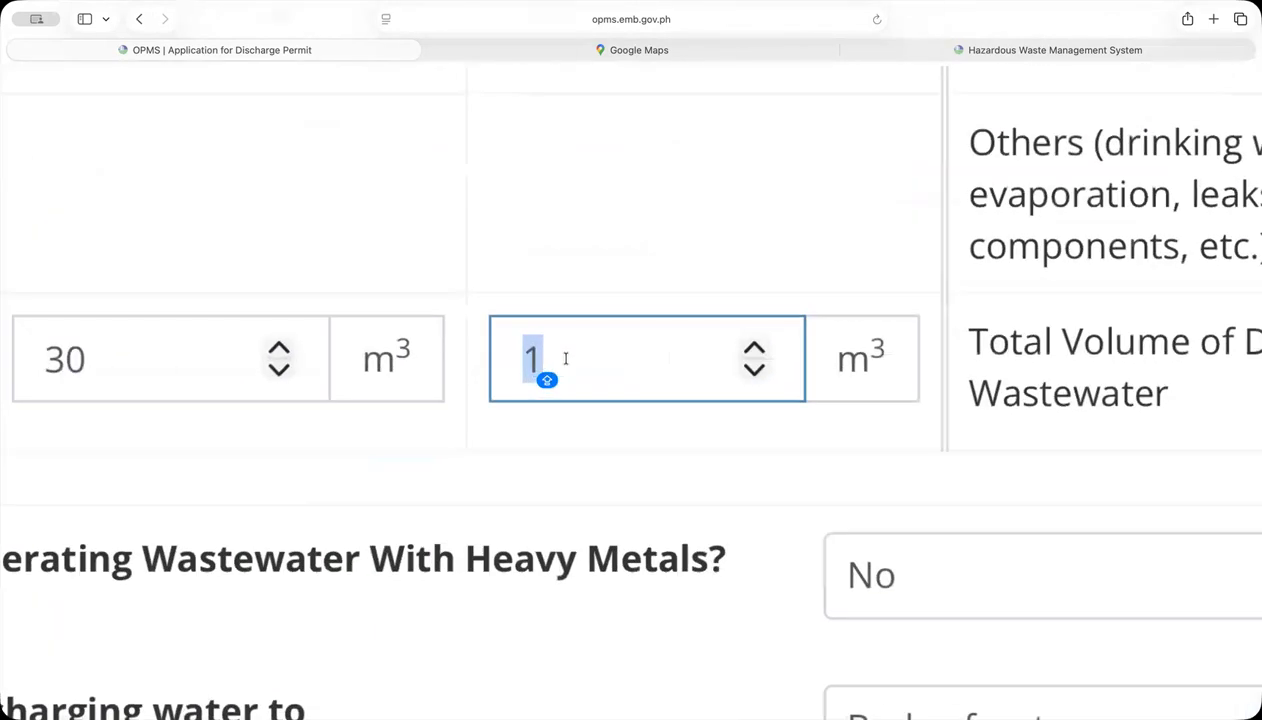
scroll(566, 359, down, 4)
scroll(564, 358, down, 2)
scroll(566, 360, up, 3)
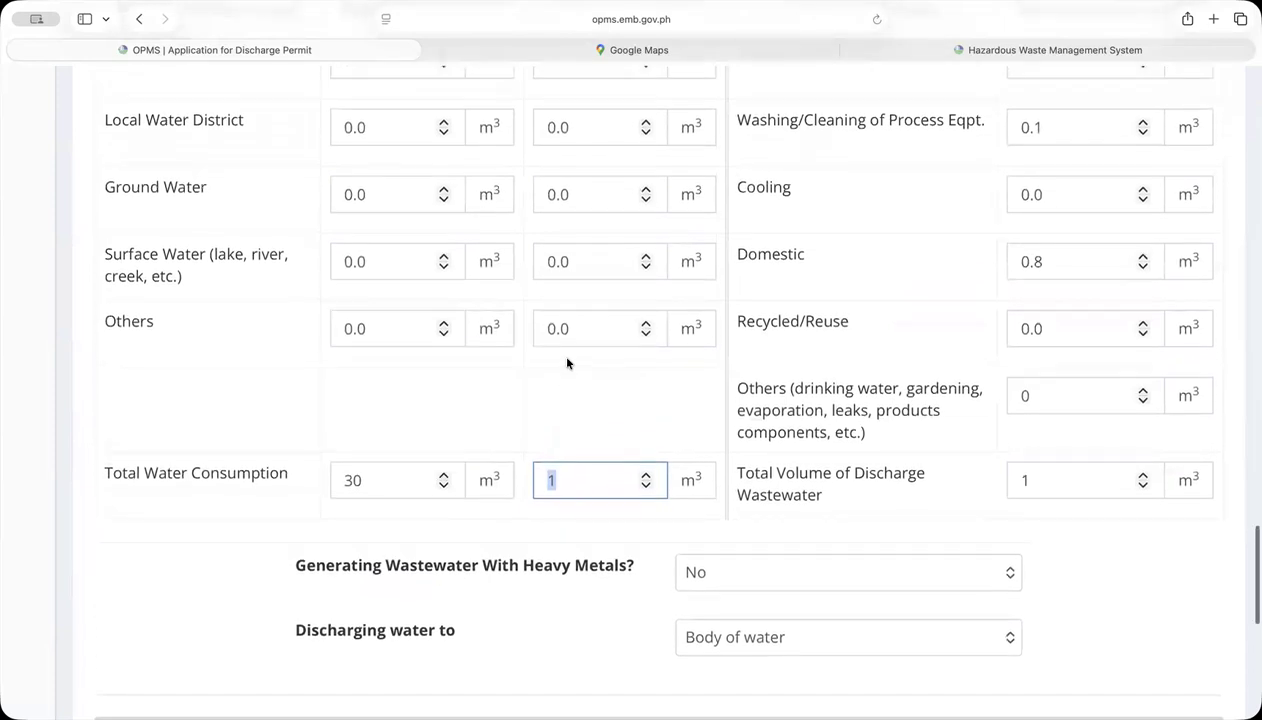
scroll(755, 341, up, 3)
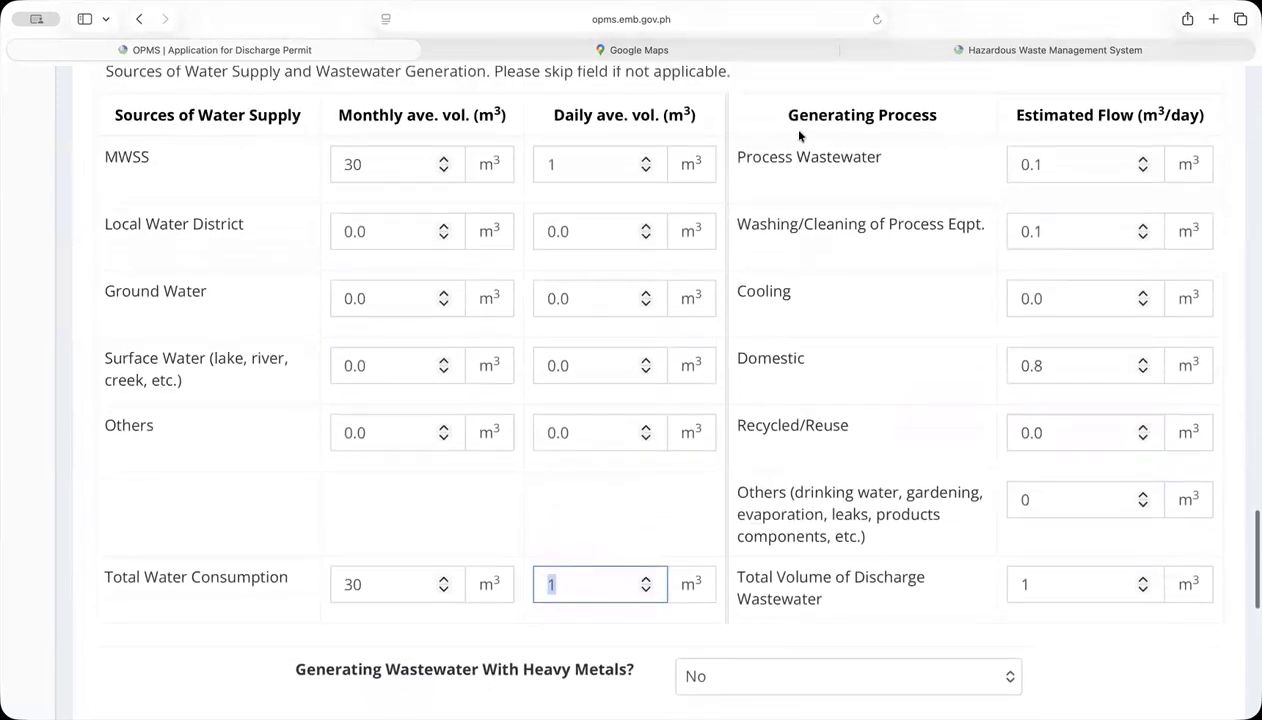
Compare the estimated Domestic wastewater flow per day with the daily Total Water Consumption in the water supply table.
drag(785, 115, 1134, 122)
scroll(975, 118, up, 1)
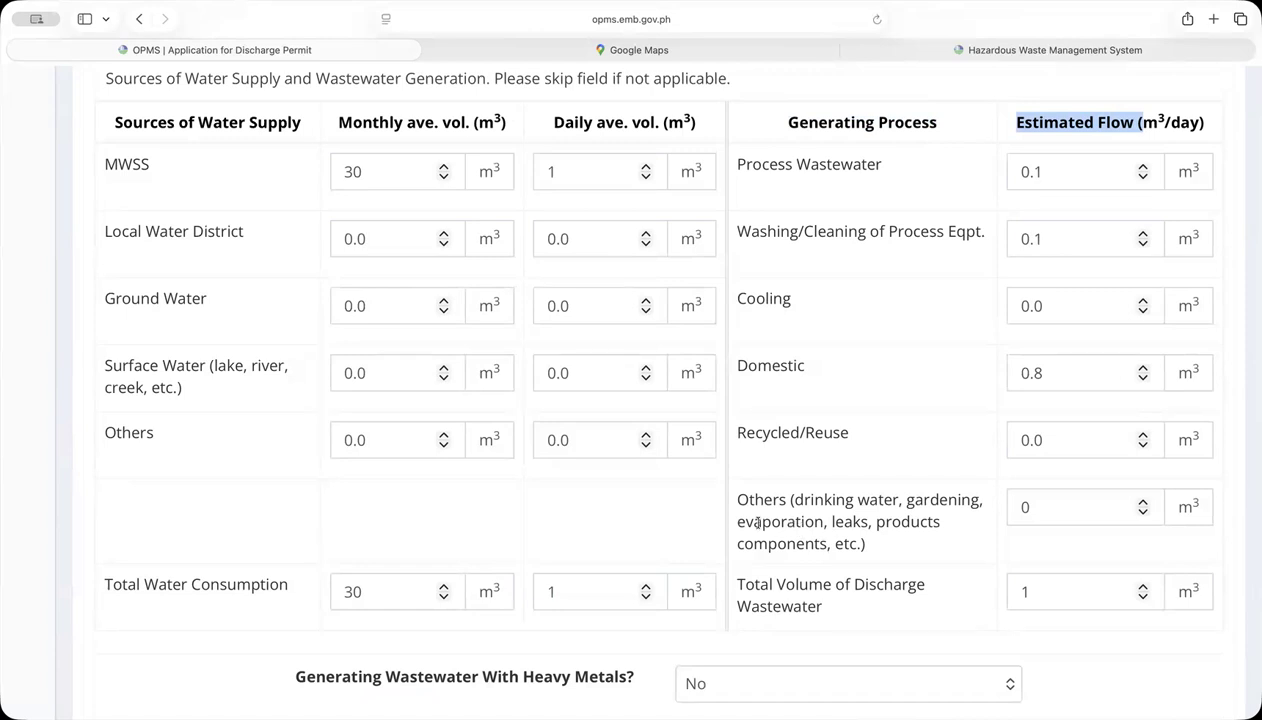
drag(737, 365, 808, 368)
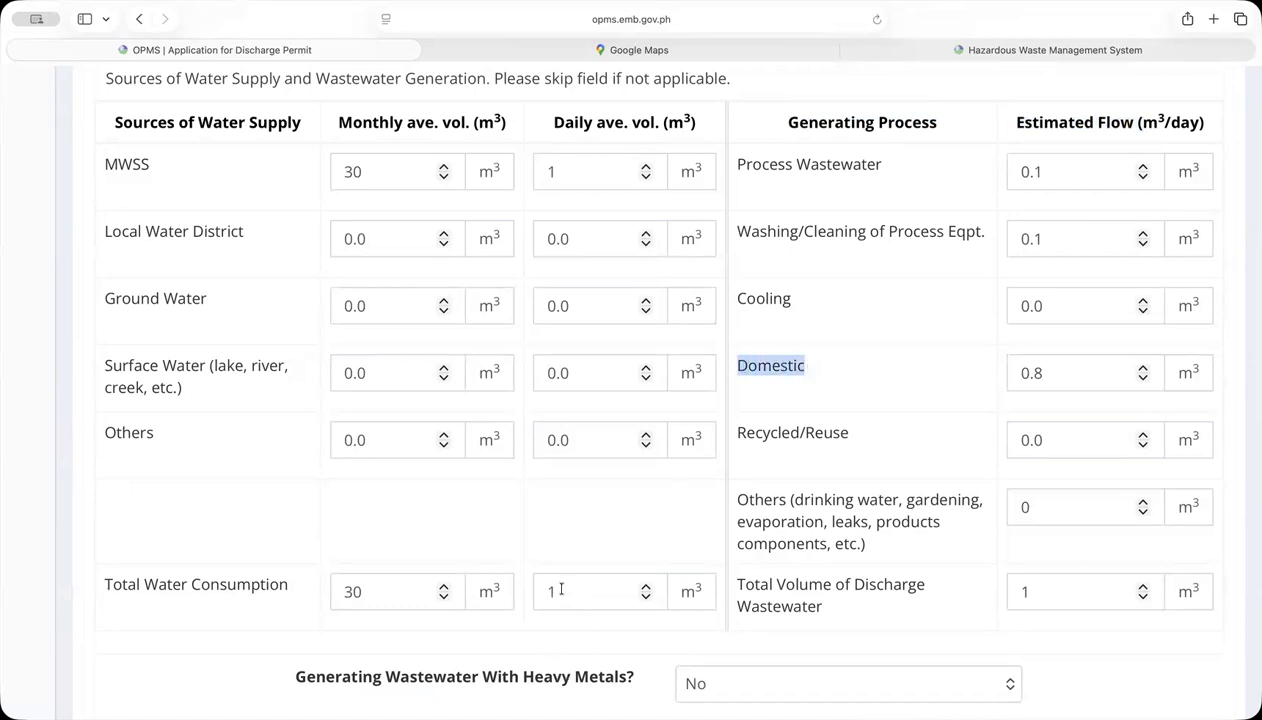
drag(555, 589, 539, 591)
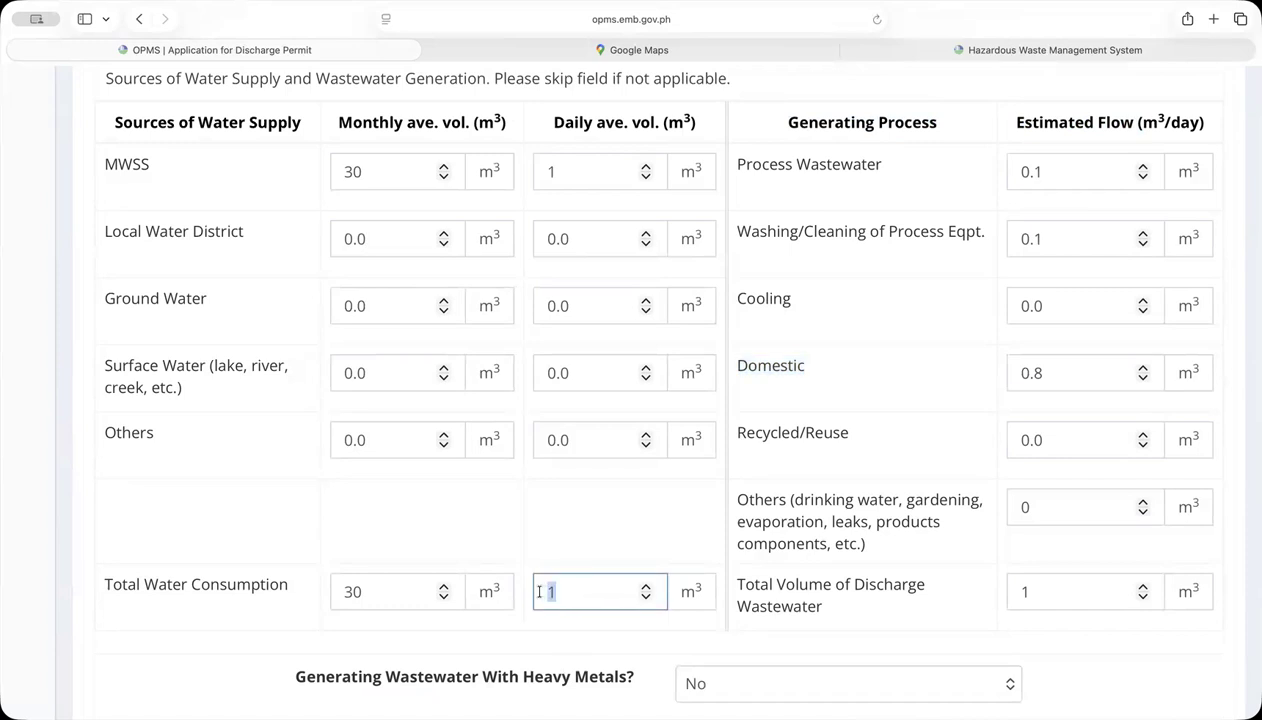
drag(804, 366, 737, 365)
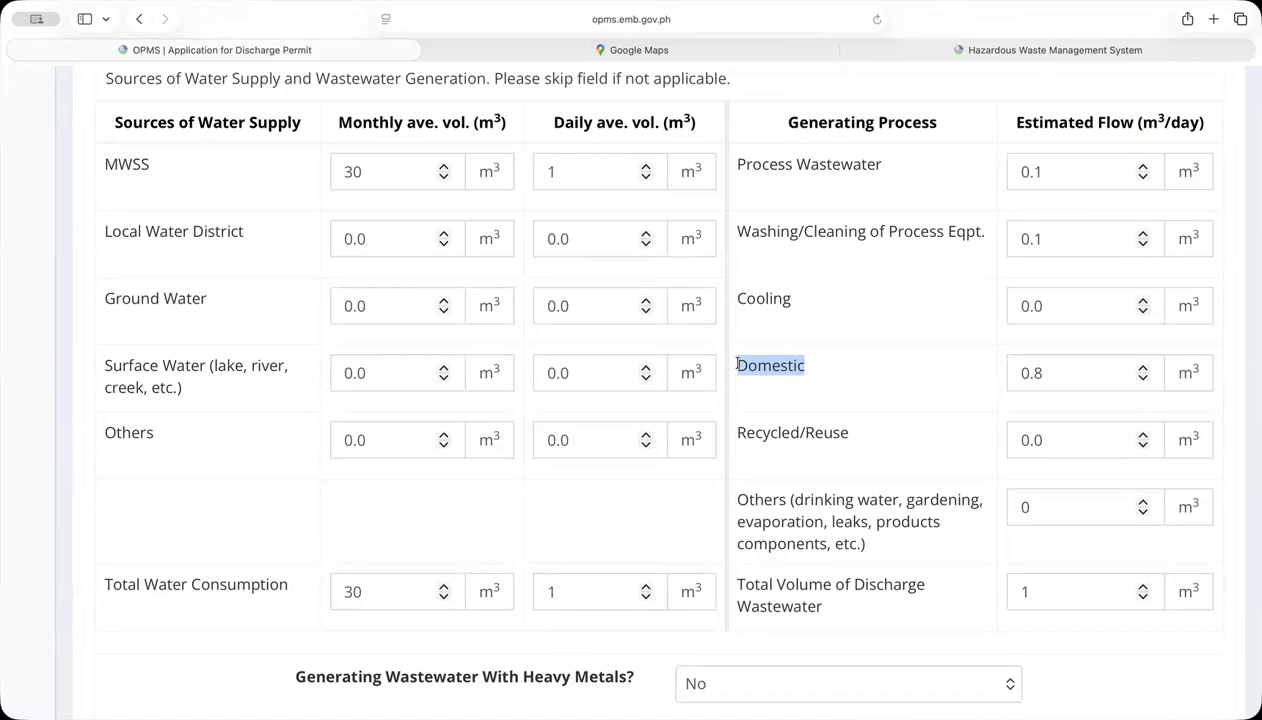
drag(567, 592, 541, 590)
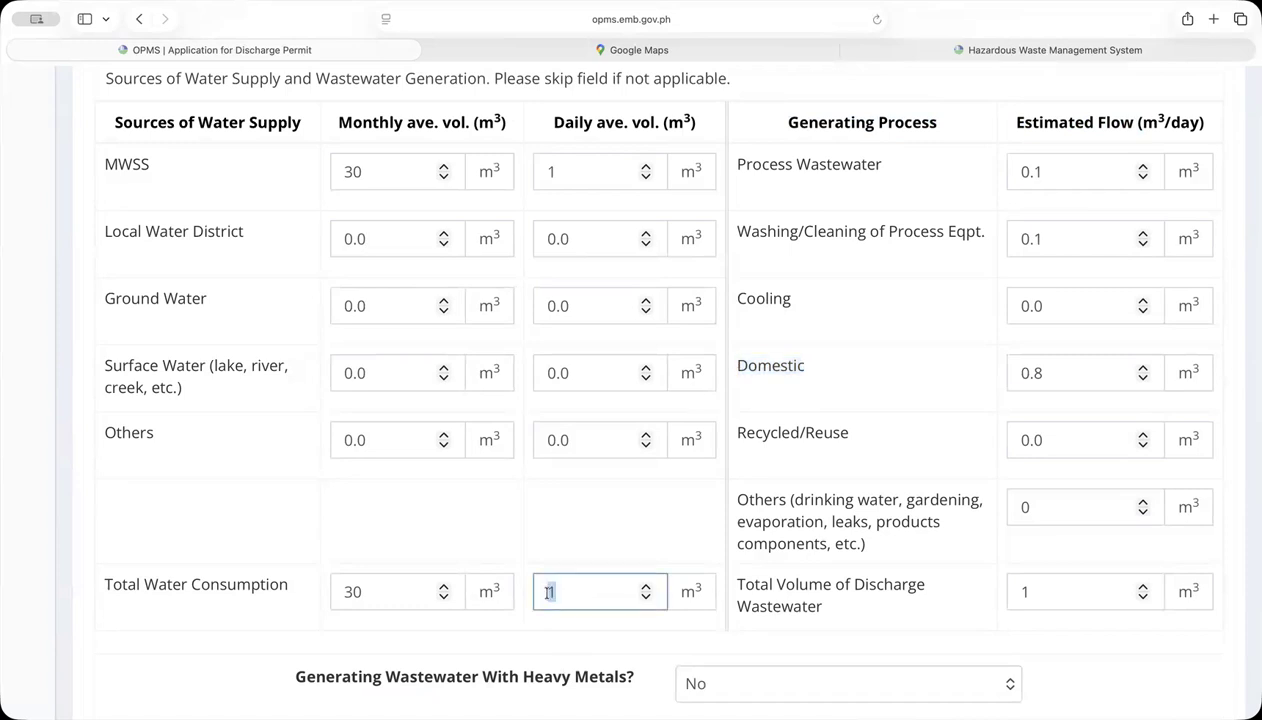
drag(806, 367, 749, 366)
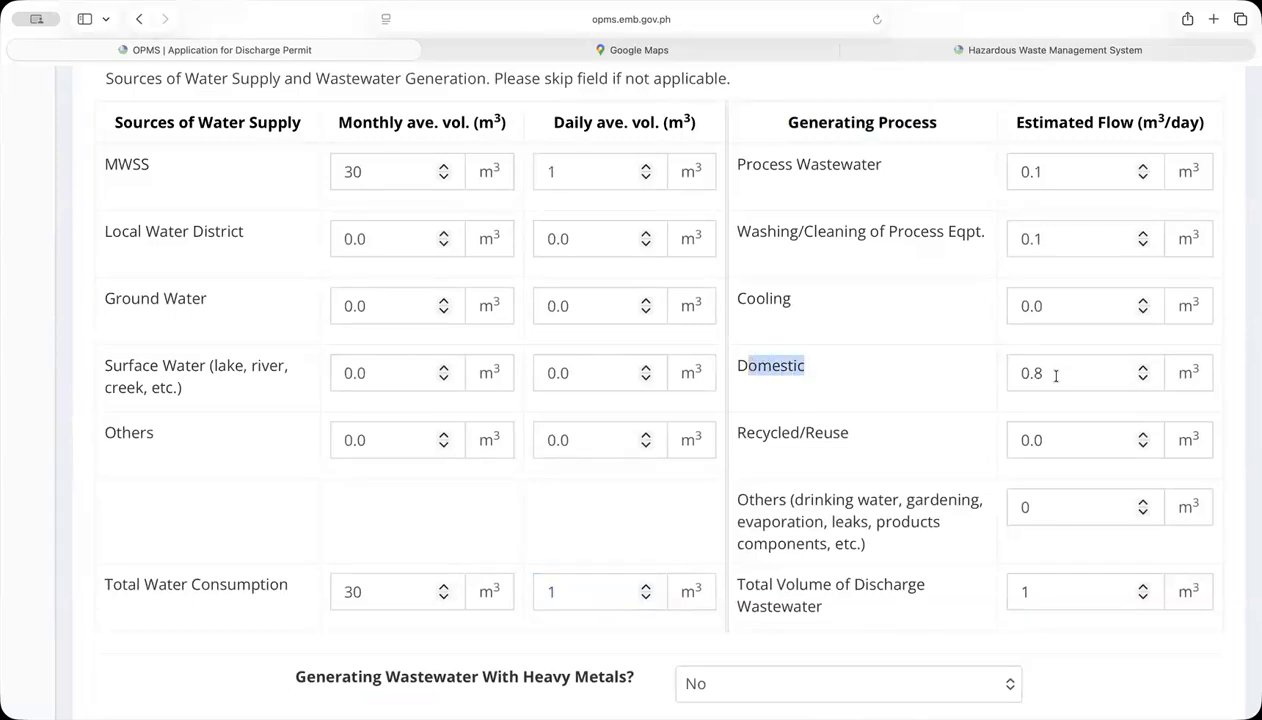
drag(1046, 372, 1002, 372)
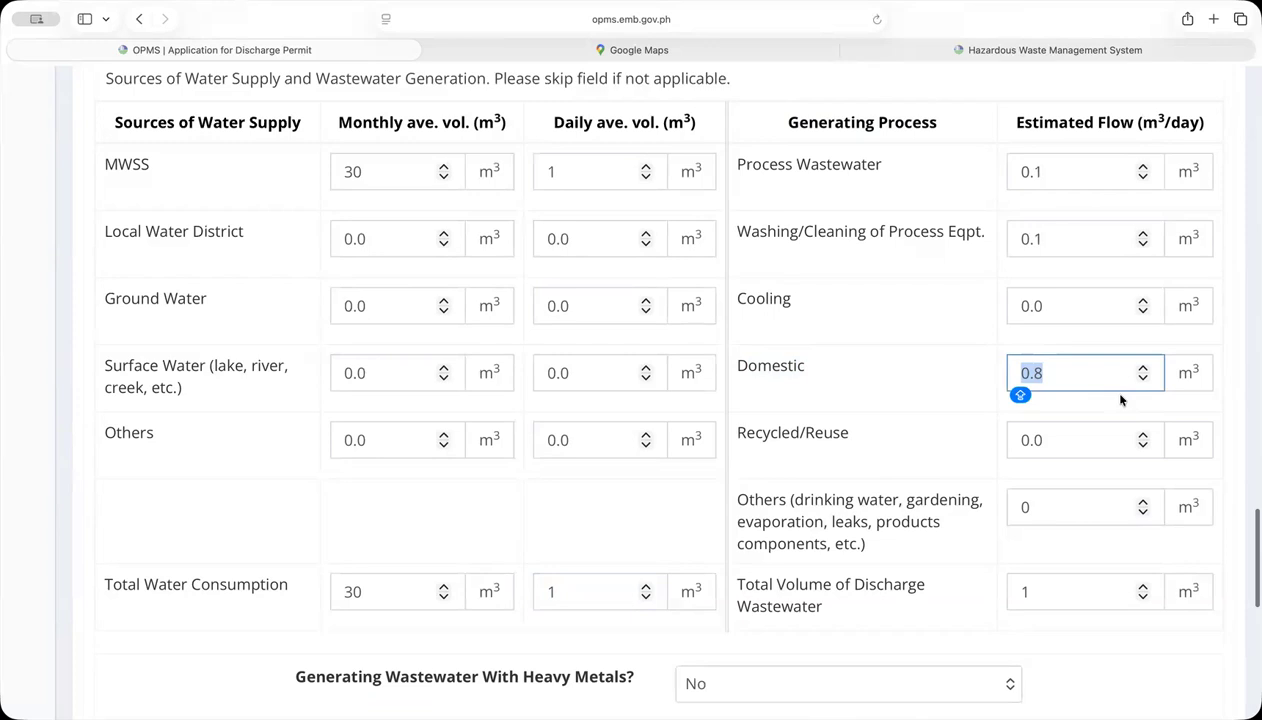
click(1086, 372)
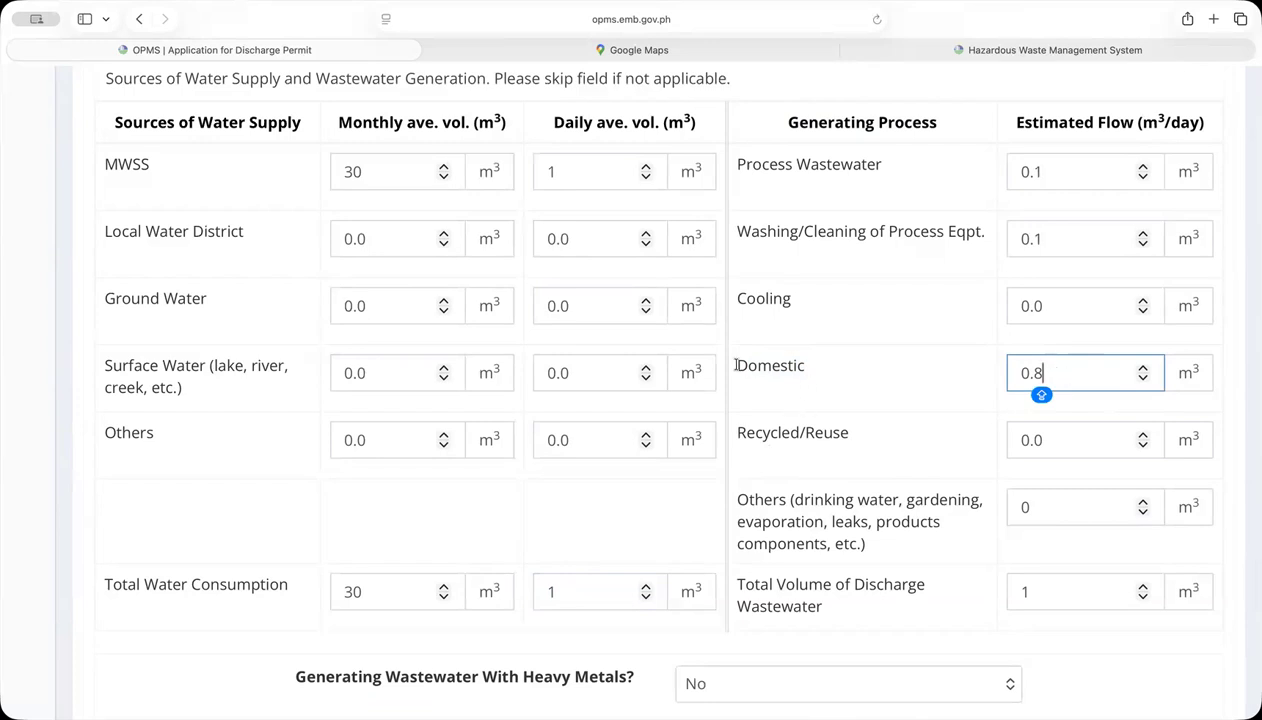
drag(736, 365, 801, 365)
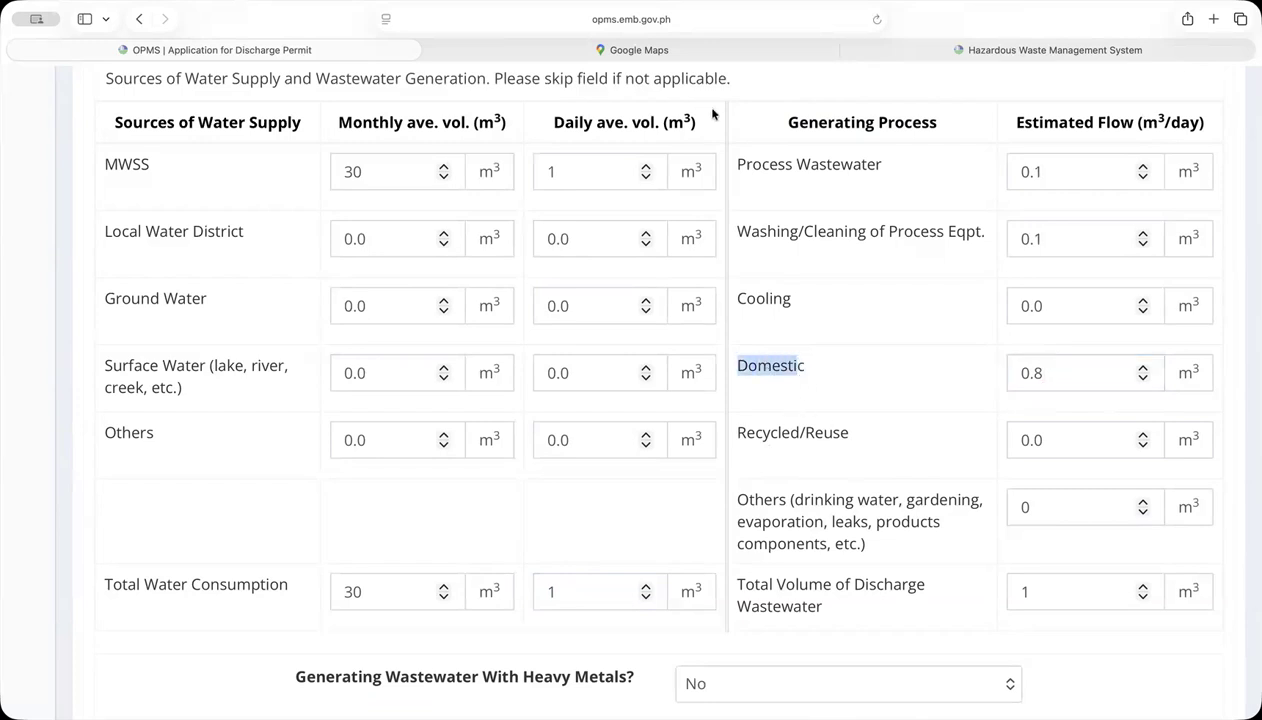
Review the estimated flows for Process Wastewater, Washing/Cleaning of Process Eqpt. and Others under Generating Process.
drag(729, 164, 884, 162)
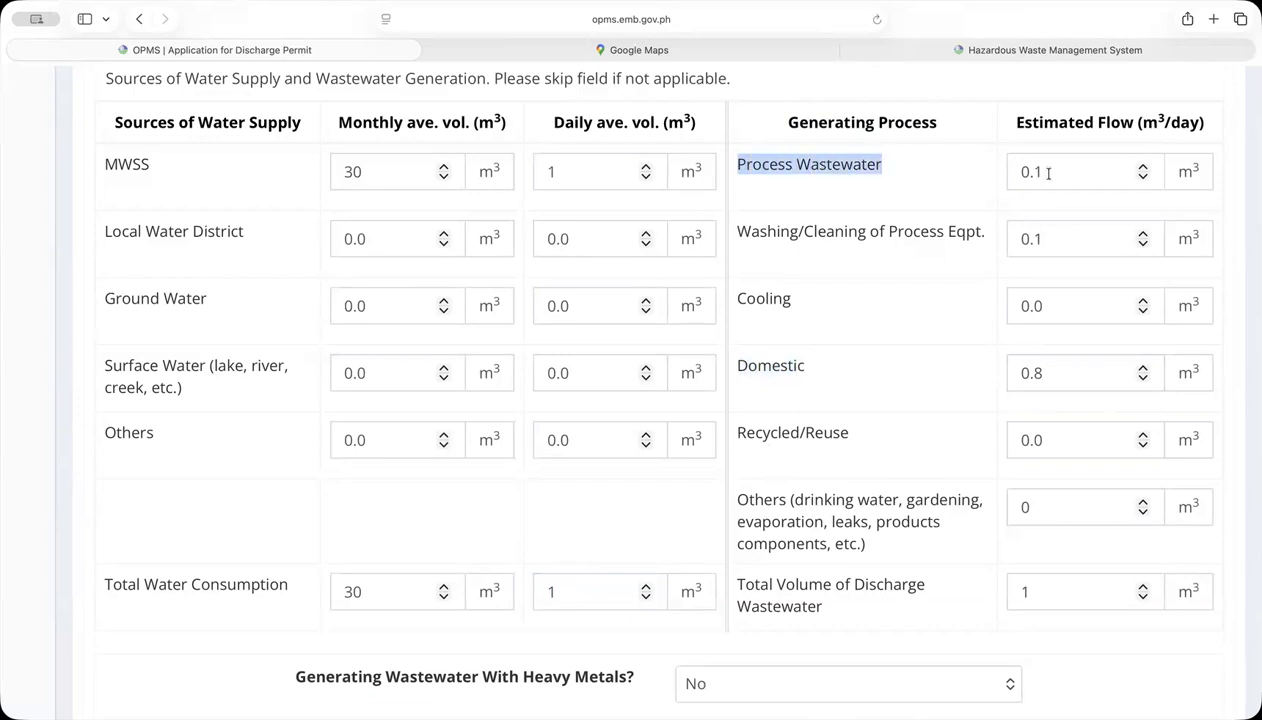
drag(738, 233, 950, 232)
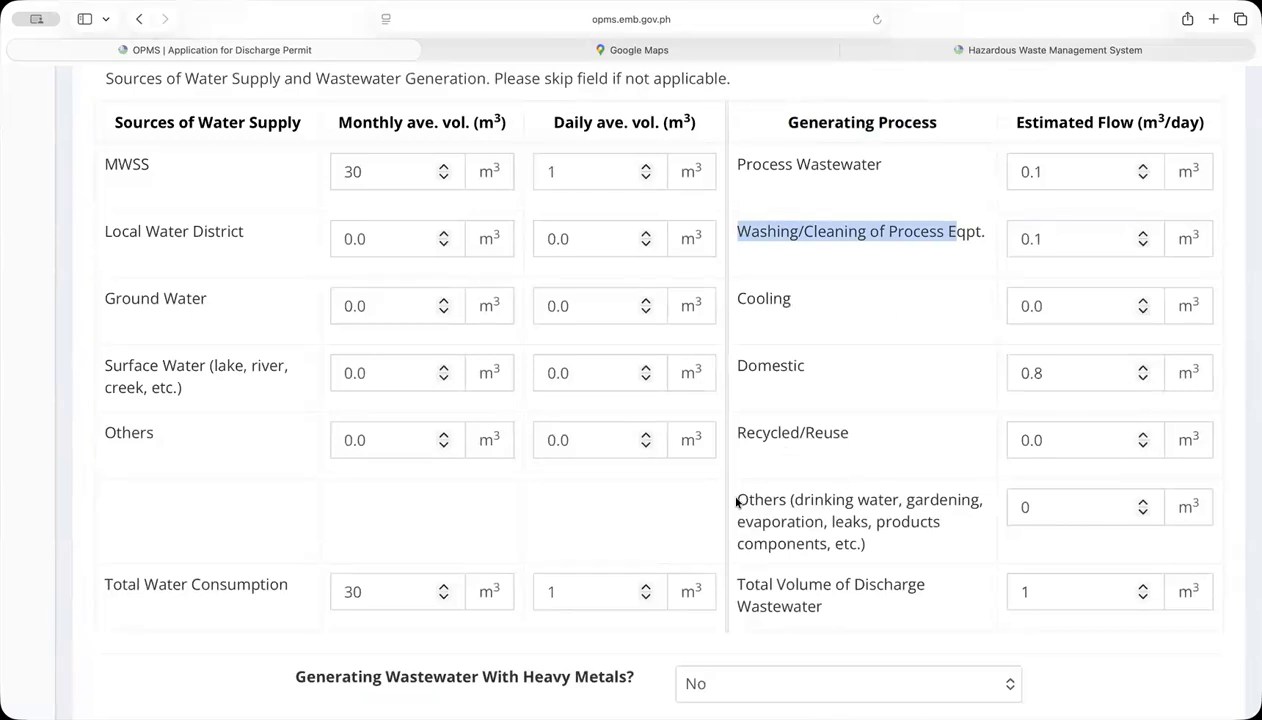
click(1065, 510)
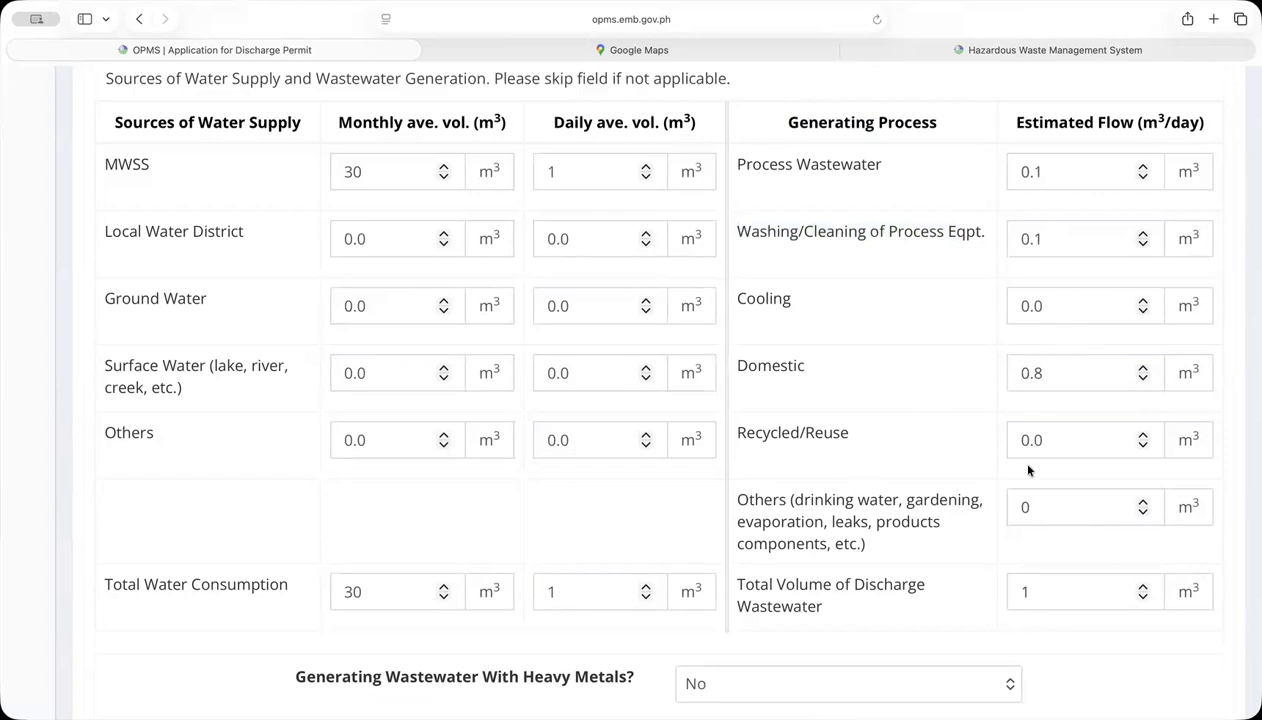
Compare the Total Volume of Discharge Wastewater with the daily Total Water Consumption.
scroll(1050, 583, down, 1)
scroll(1045, 578, down, 2)
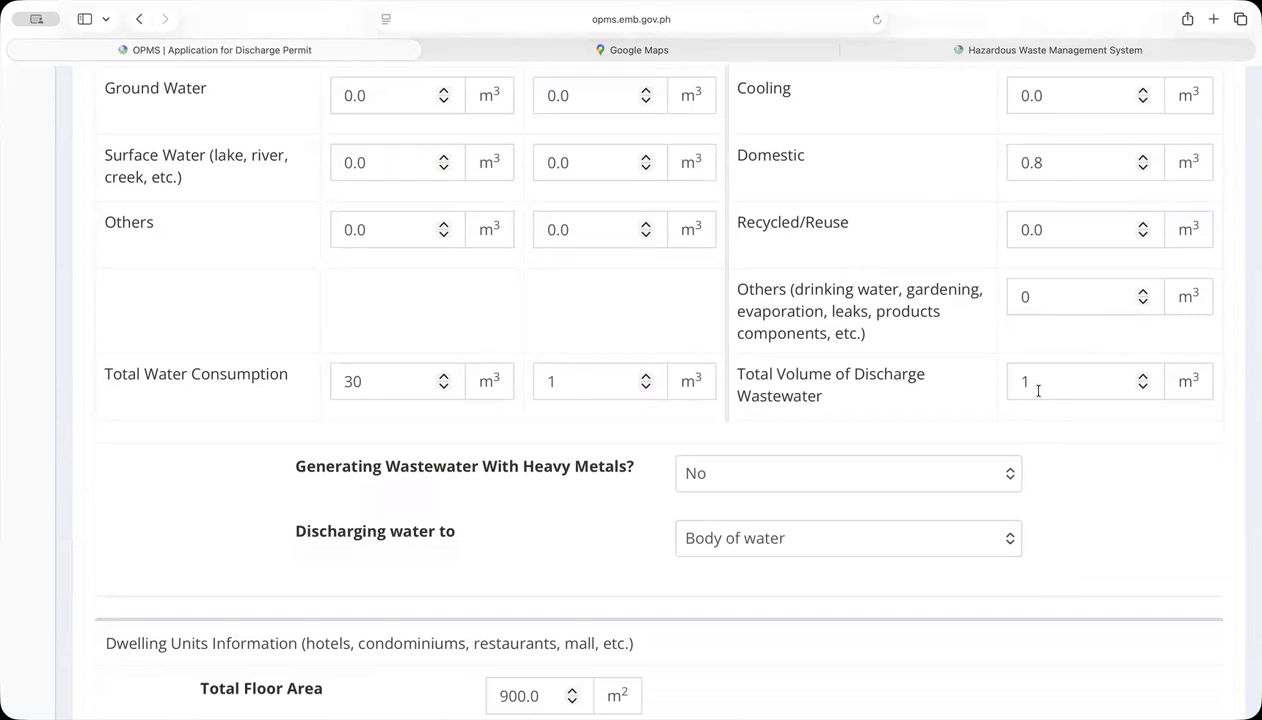
scroll(566, 383, up, 1)
drag(566, 383, 536, 380)
key(Caps_Lock)
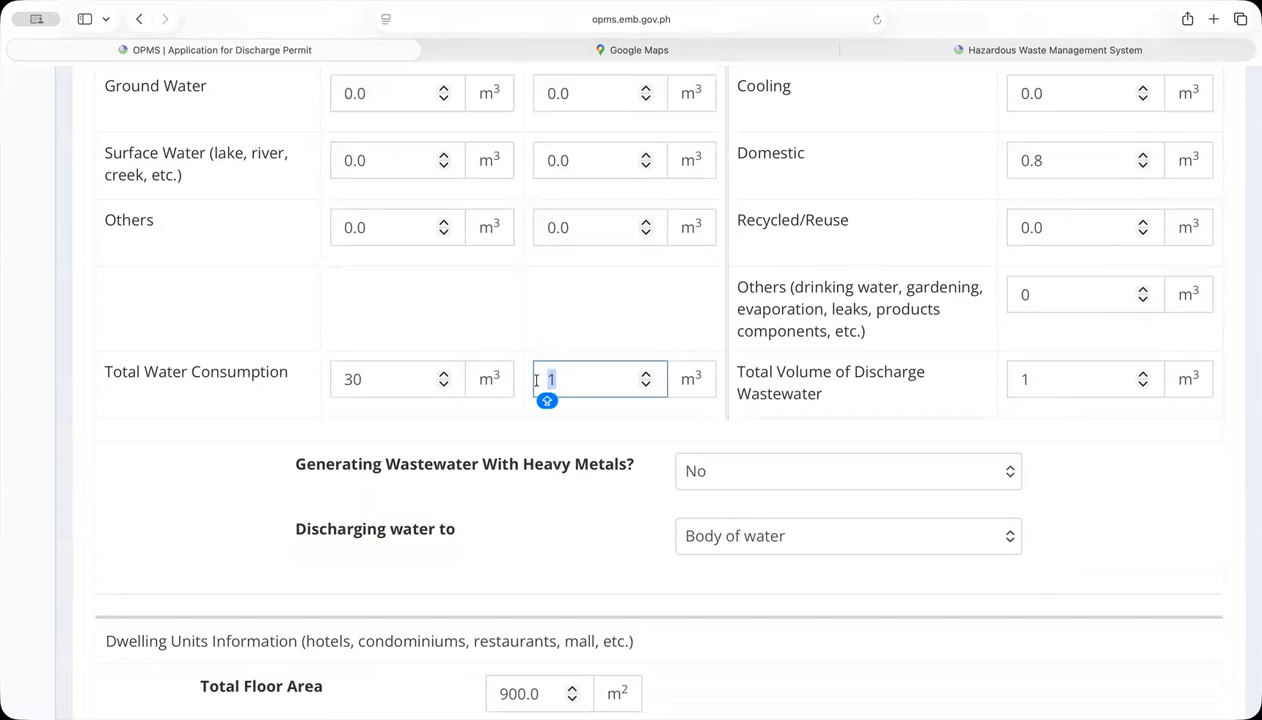
drag(1041, 372, 1000, 370)
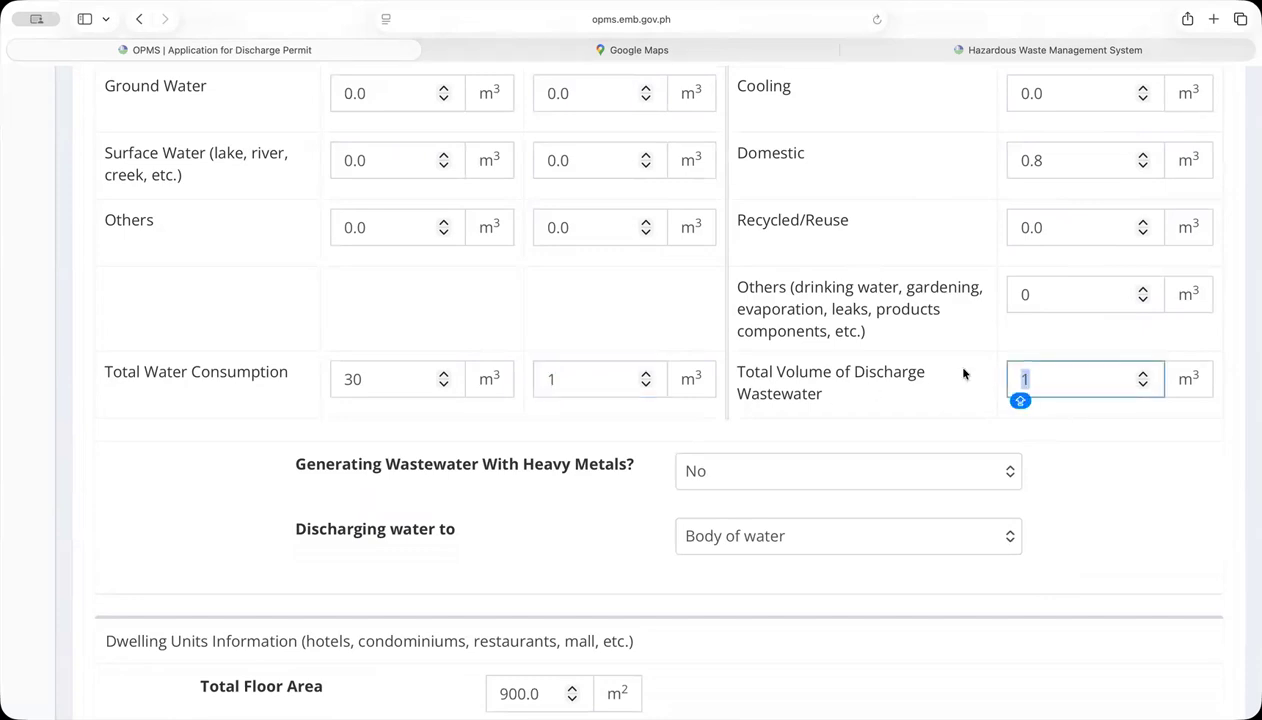
scroll(963, 373, down, 3)
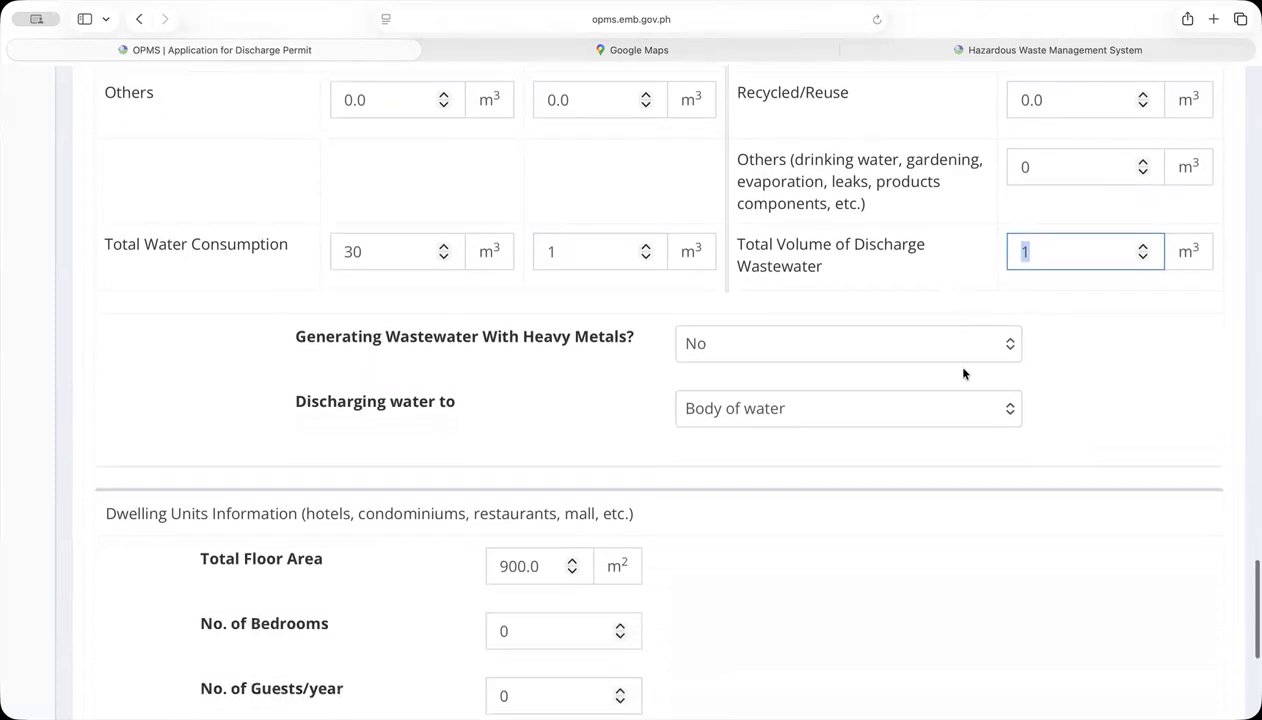
View the heavy metals wastewater options, and open the EMB National Capital Region document found by searching for DAO 2014-02 in a new tab.
click(745, 350)
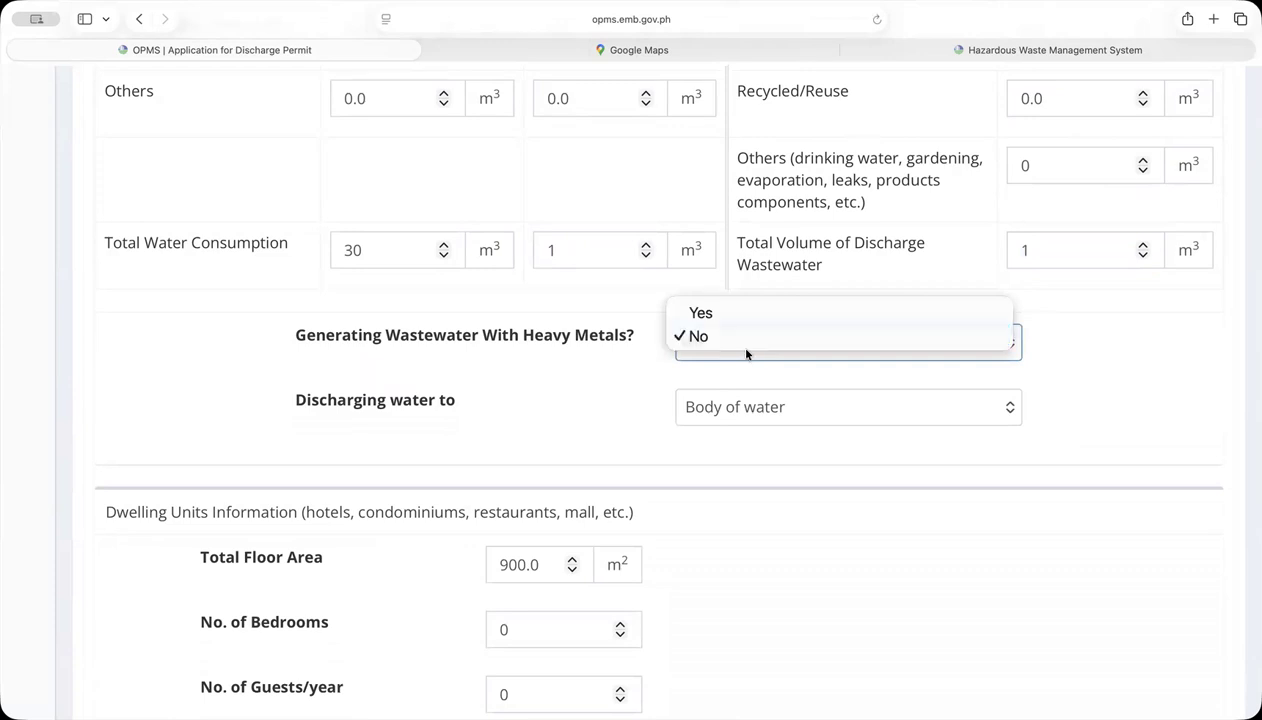
click(1061, 22)
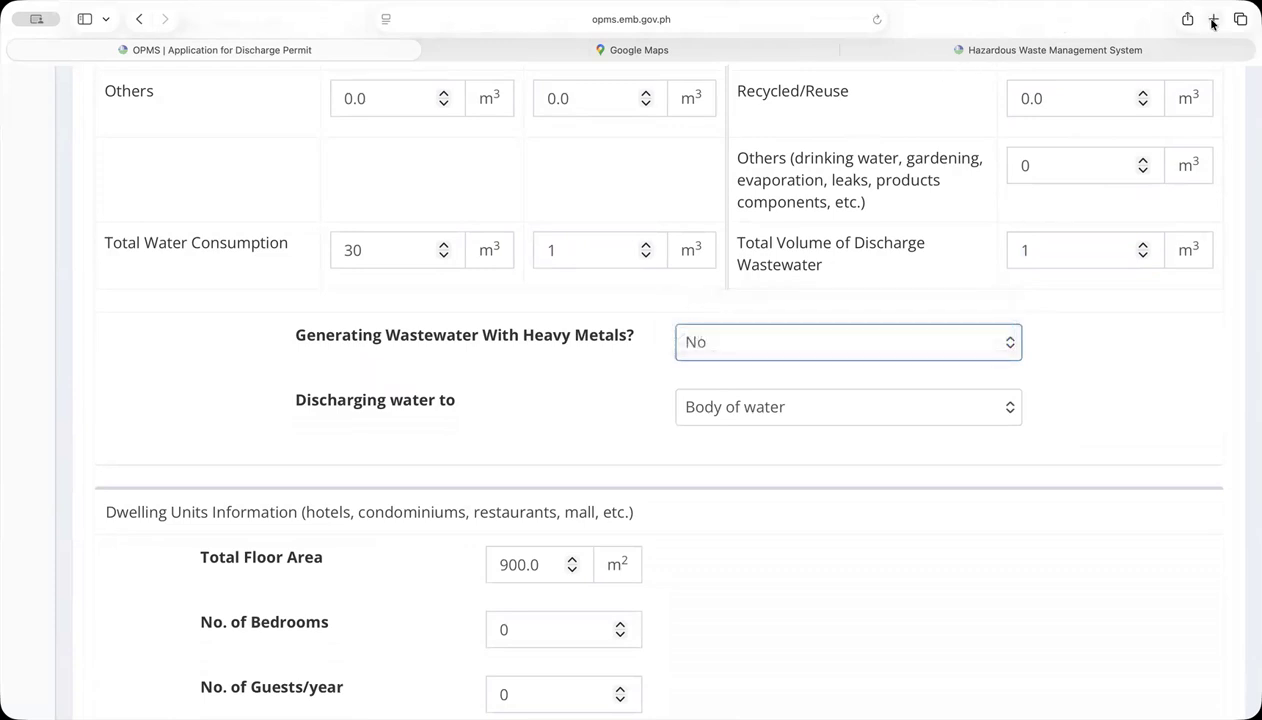
click(1213, 19)
text(DAO 201)
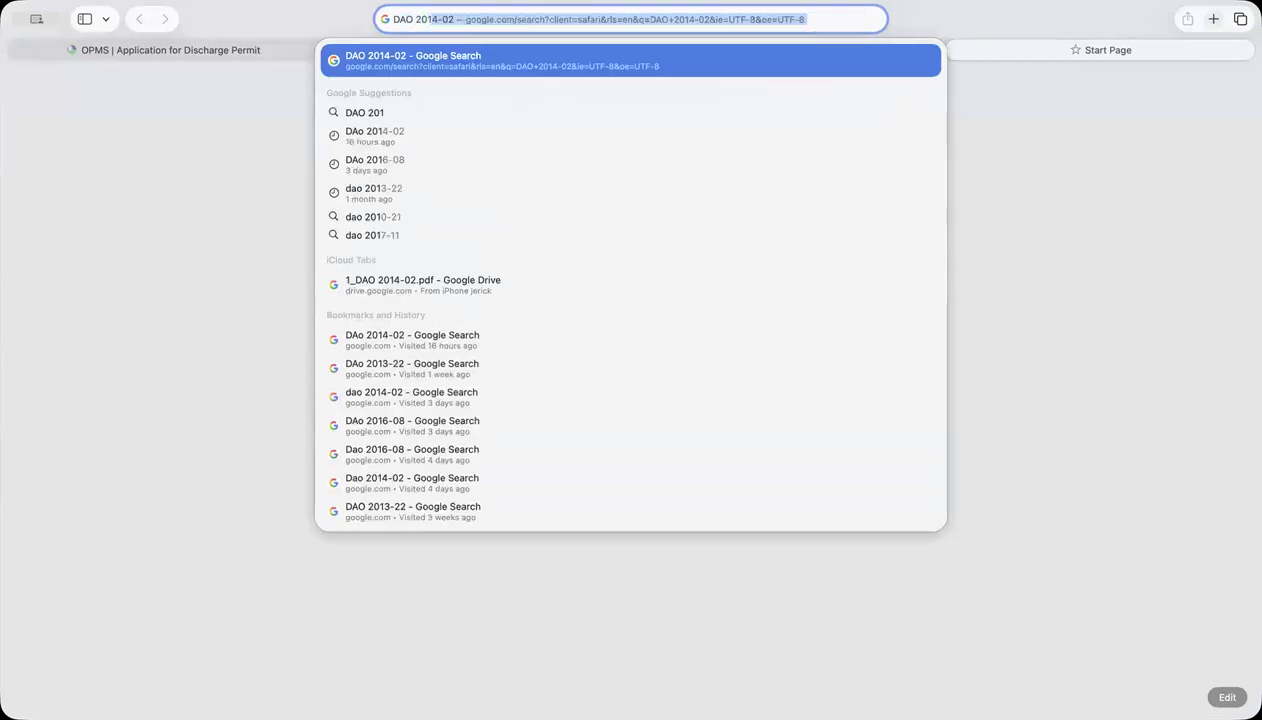
key(Return)
click(295, 253)
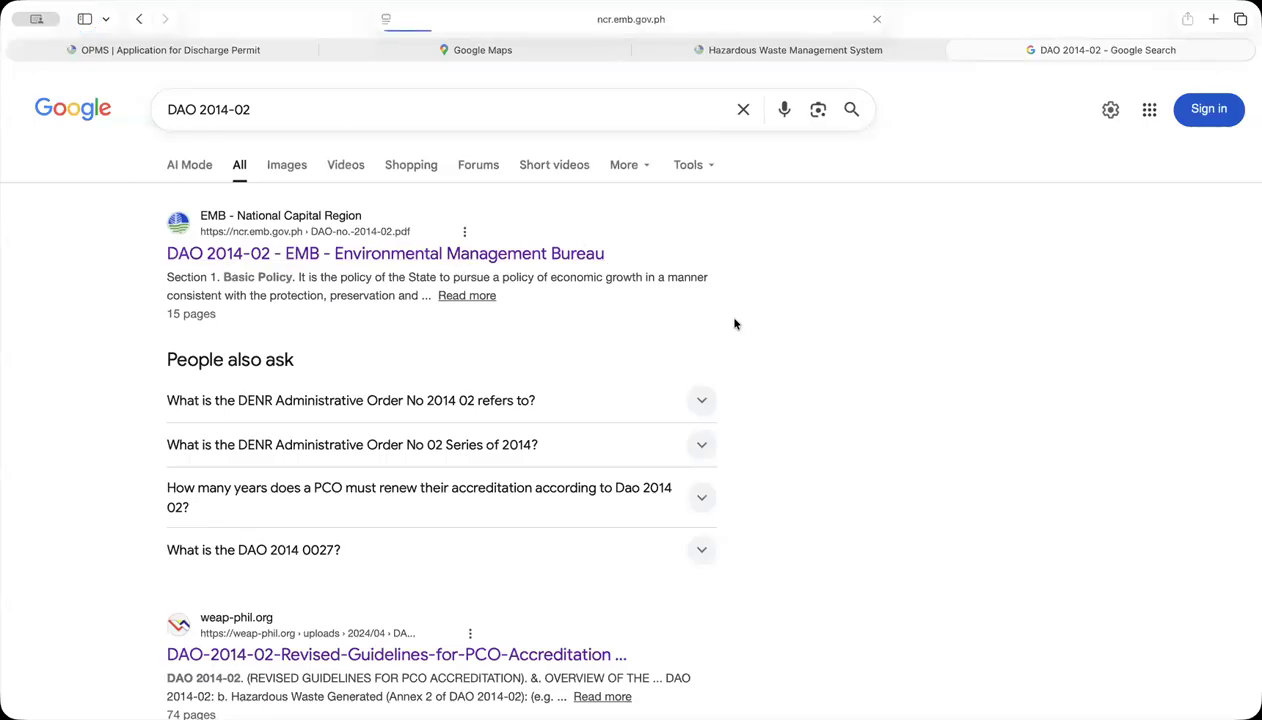
Find Annex 3: Effluent Quality Parameters in the DAO 2014-02 document and enlarge its list for reading.
scroll(800, 355, down, 20)
scroll(800, 357, down, 20)
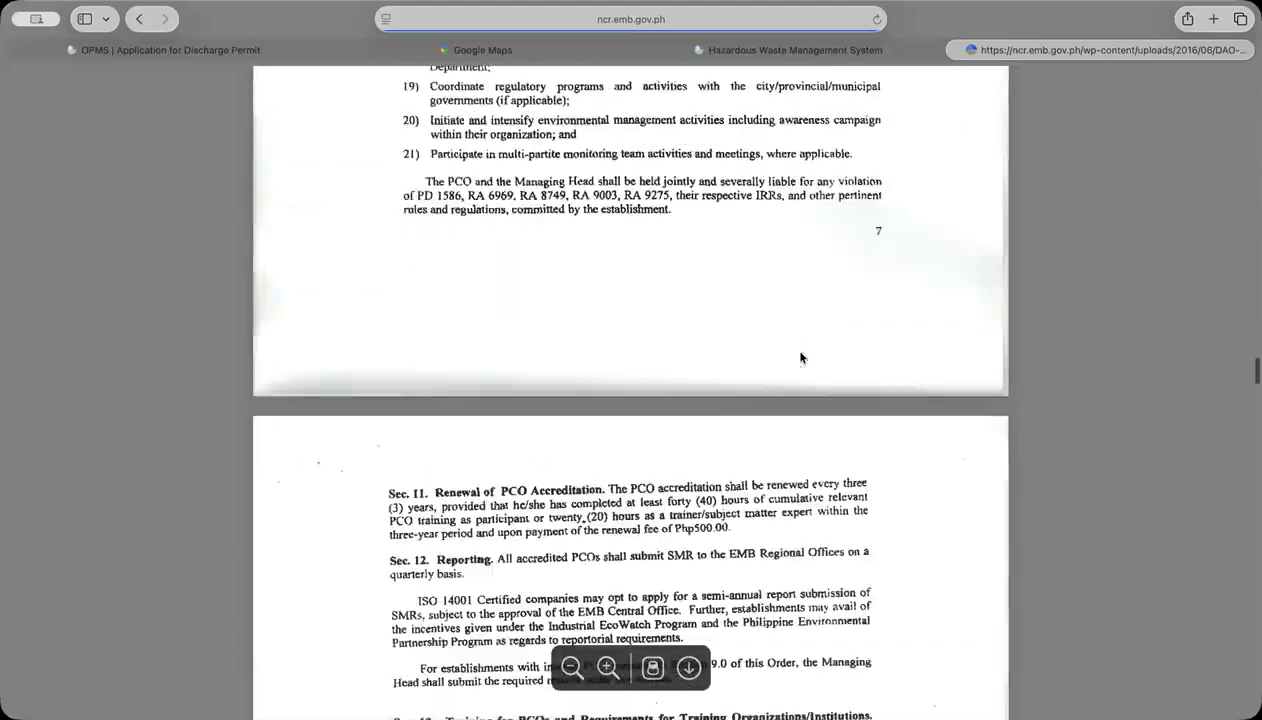
scroll(800, 357, up, 10)
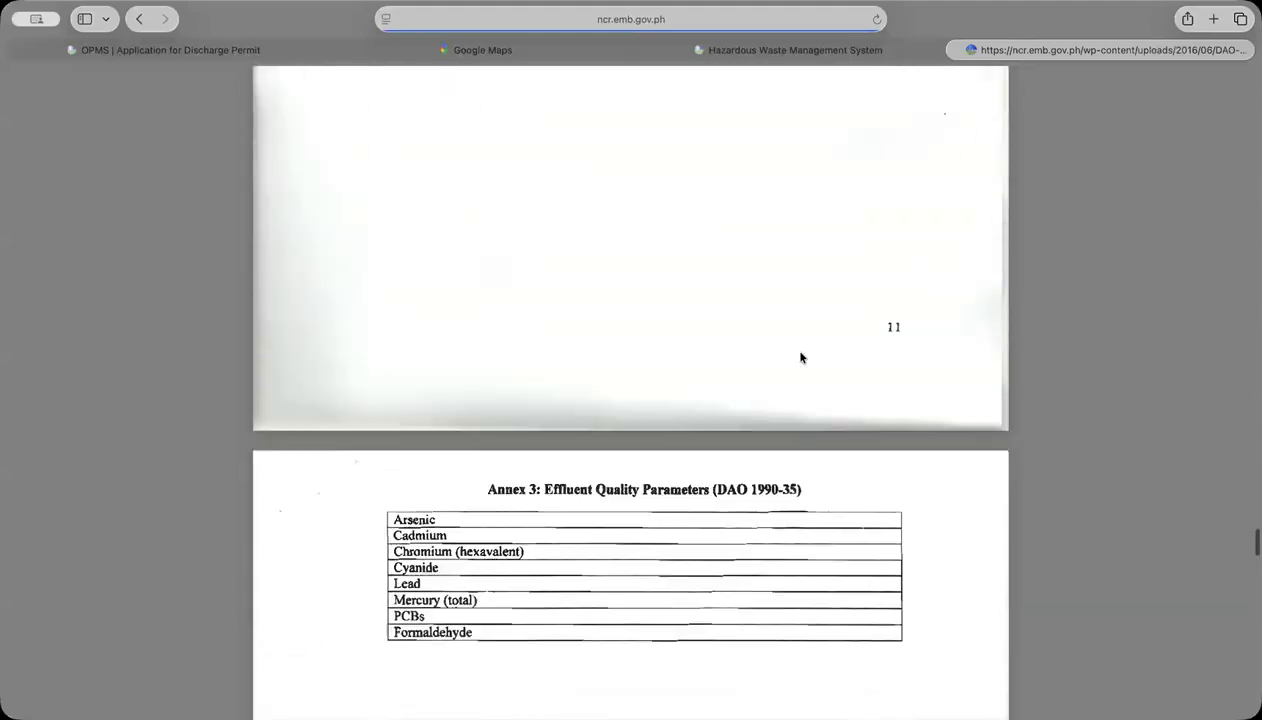
scroll(597, 350, up, 5)
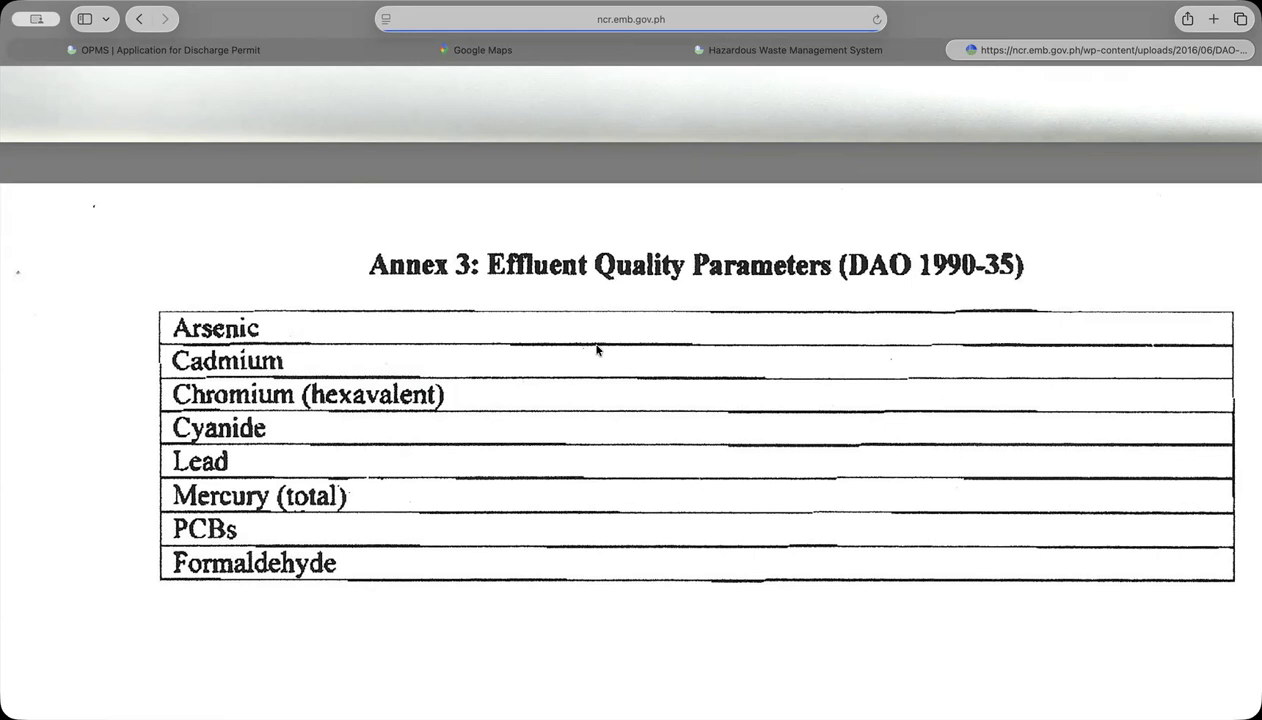
Return to the discharge permit application and choose Body of water for Discharging water to.
click(247, 52)
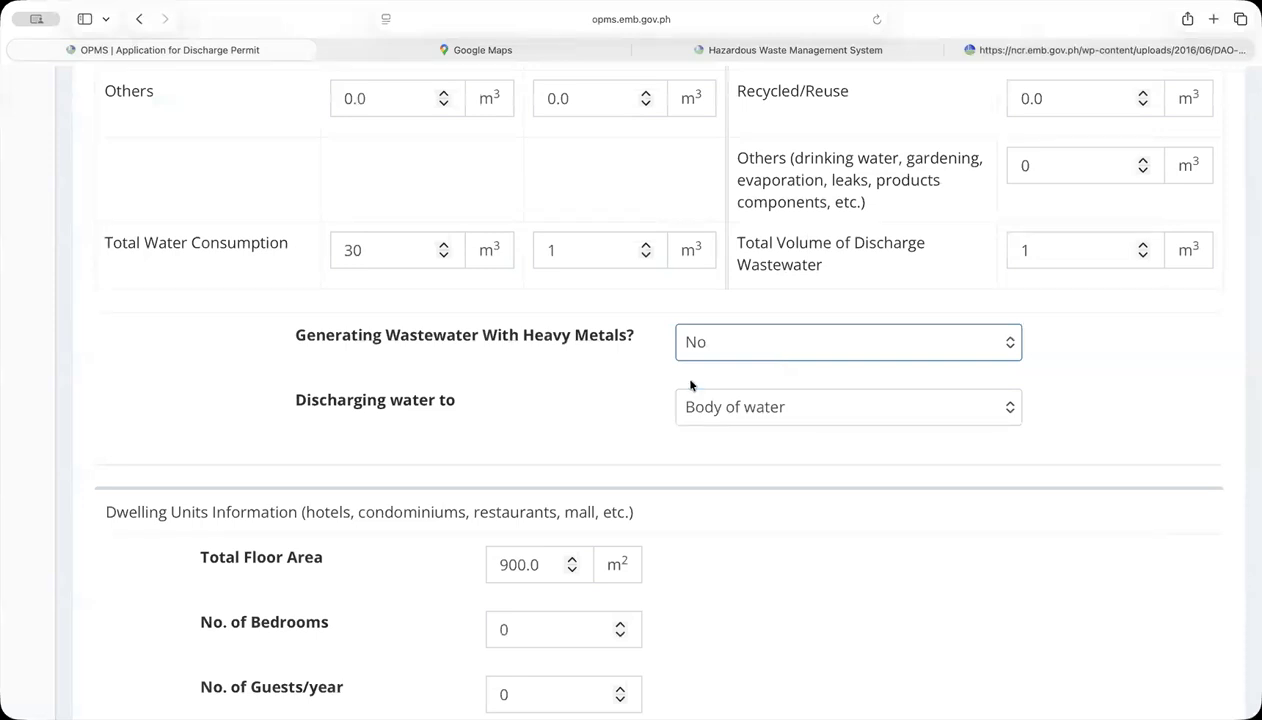
ctrl+scroll(791, 417, up, 5)
click(783, 402)
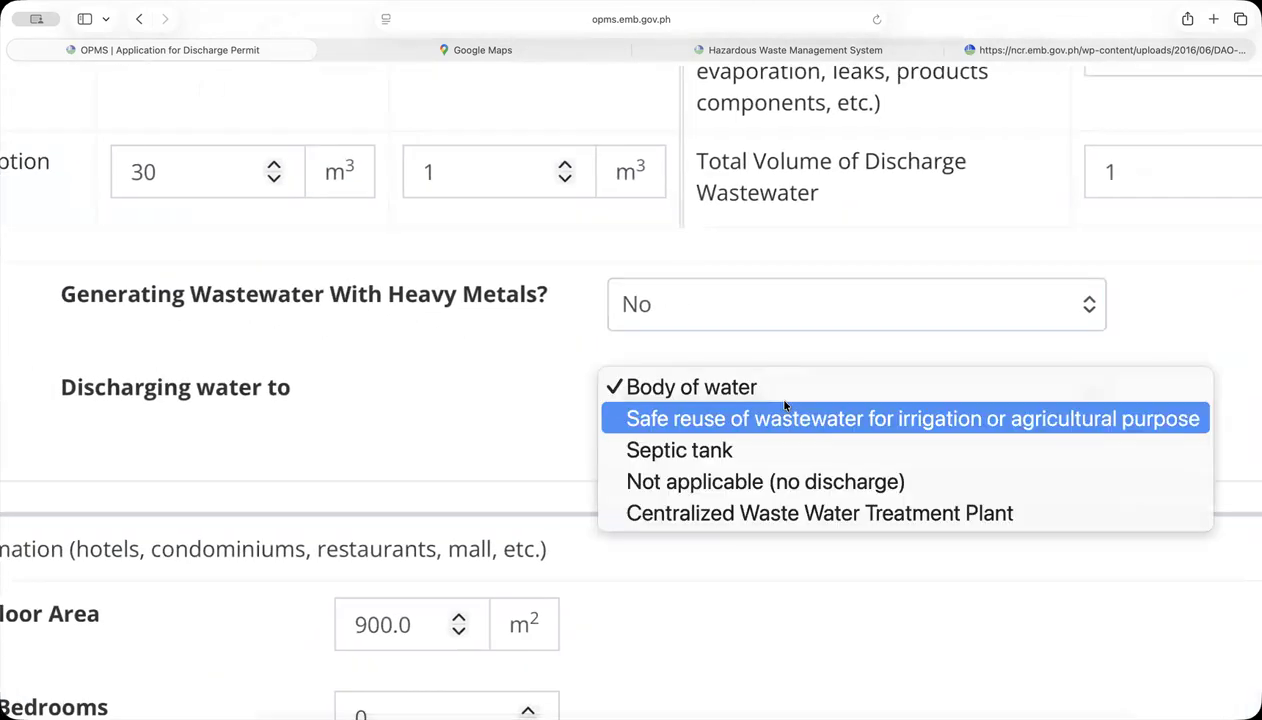
click(727, 390)
scroll(727, 395, down, 4)
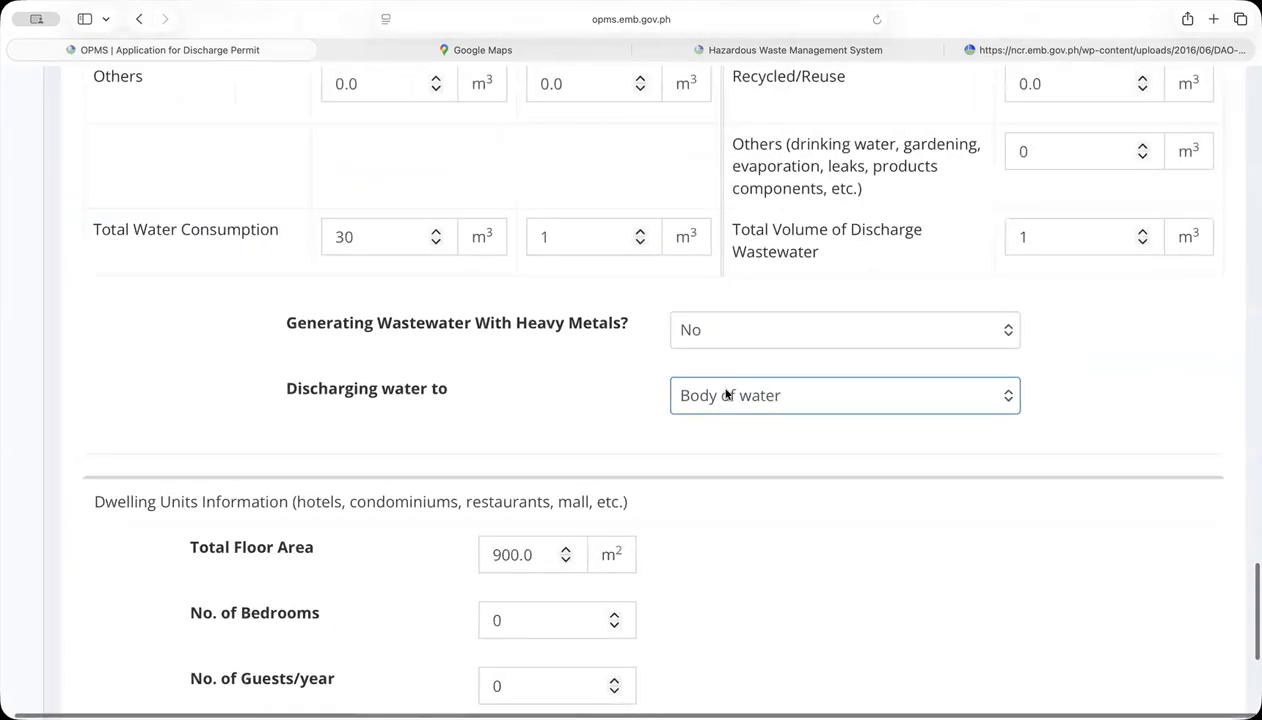
Review the Dwelling Units Information fields, from Total Floor Area through No. of Restaurants/Dining Units, and return to the start of the form.
scroll(706, 430, down, 5)
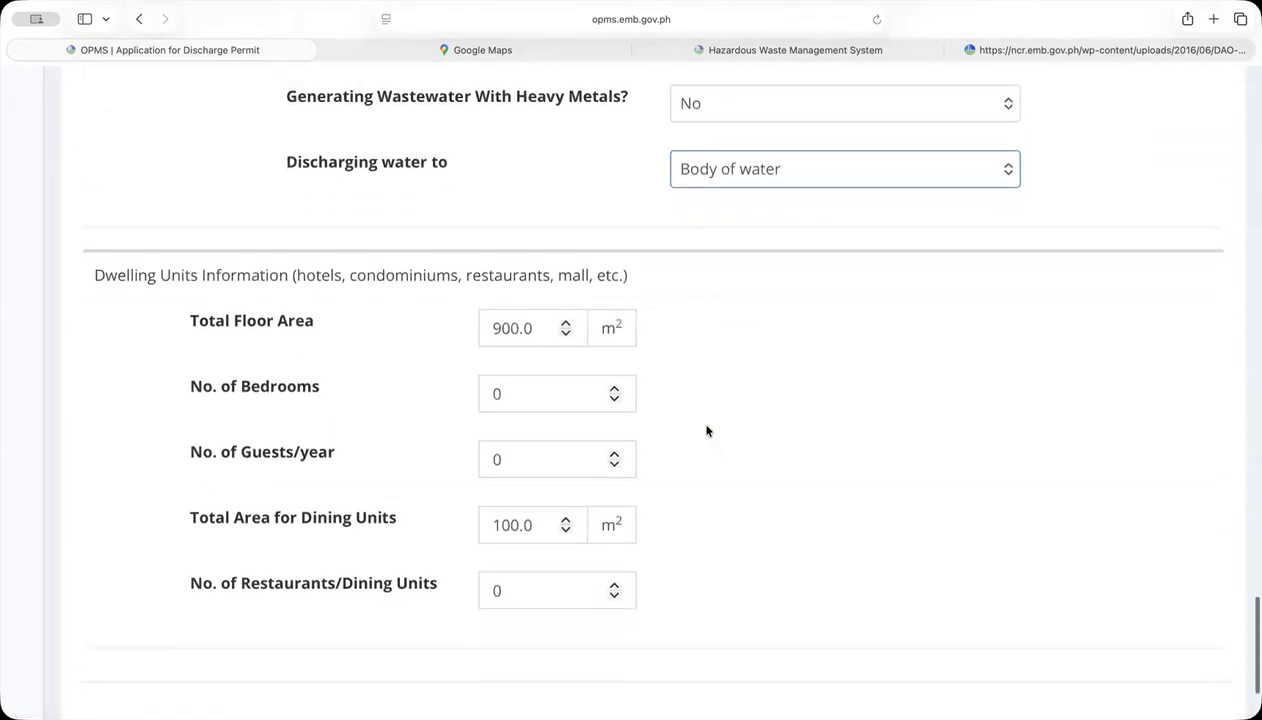
drag(98, 229, 290, 232)
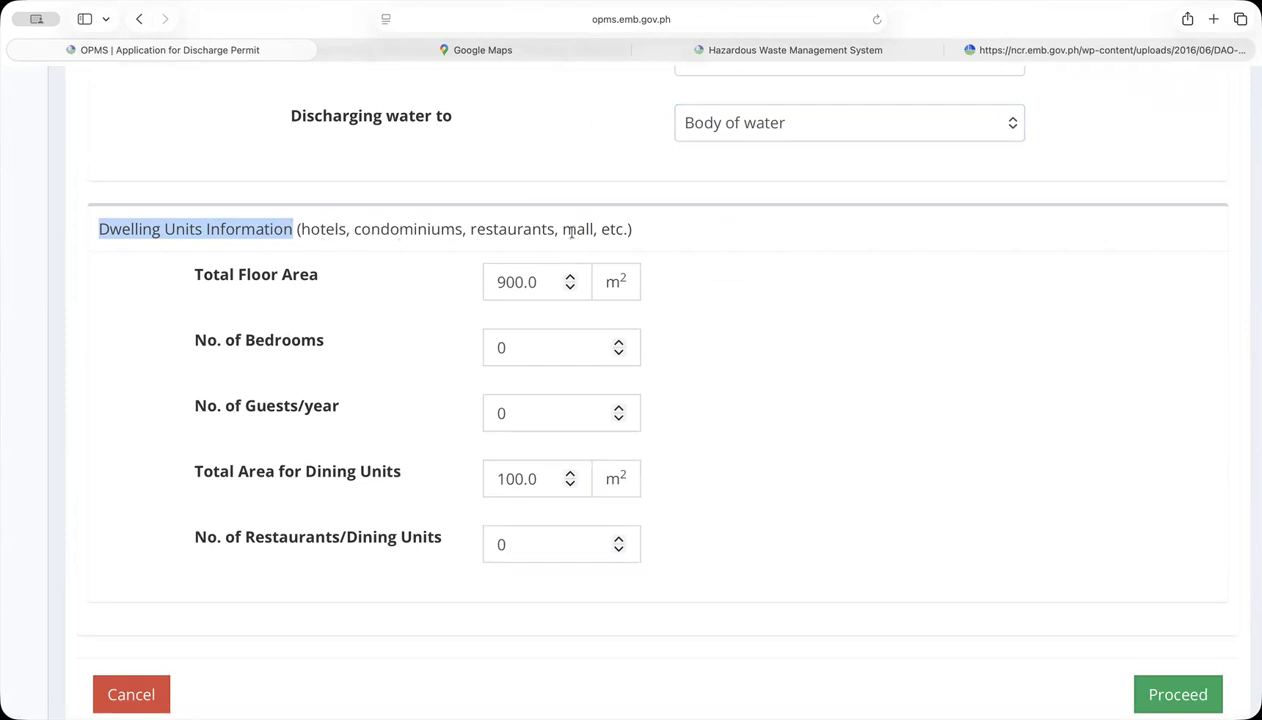
click(351, 288)
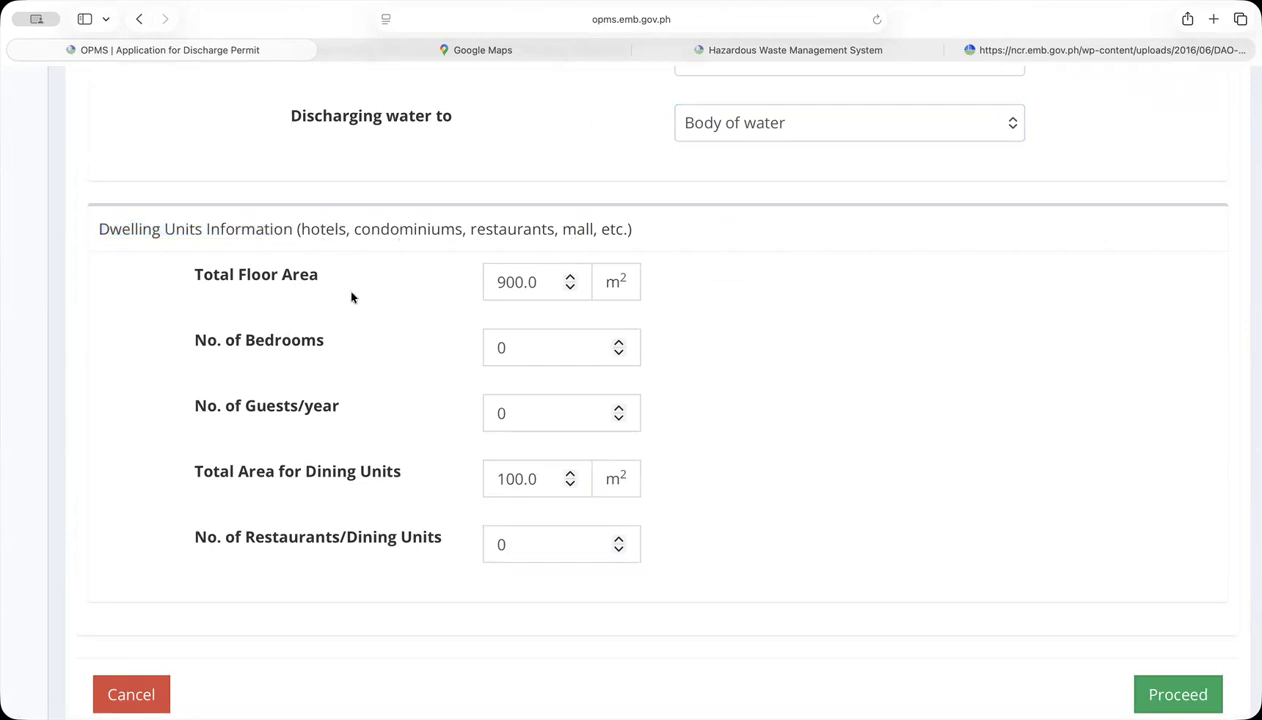
drag(194, 277, 318, 281)
drag(194, 339, 326, 341)
drag(196, 409, 341, 402)
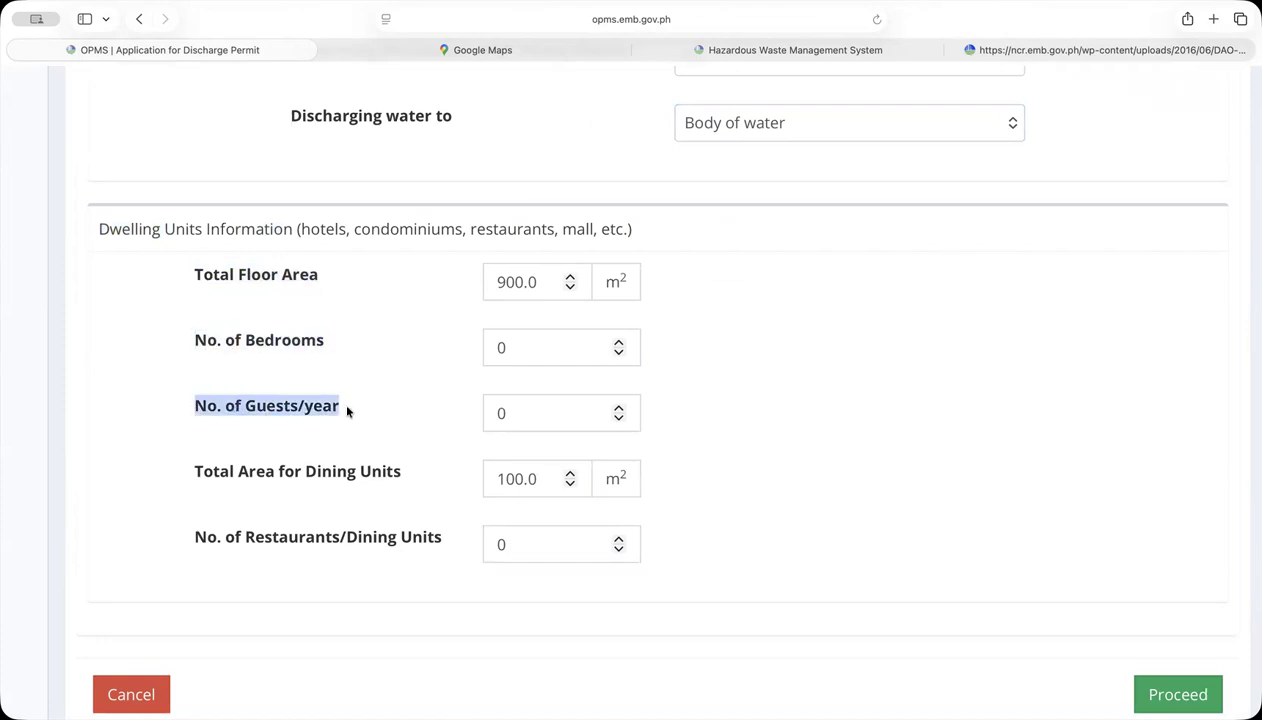
click(200, 476)
drag(200, 476, 388, 479)
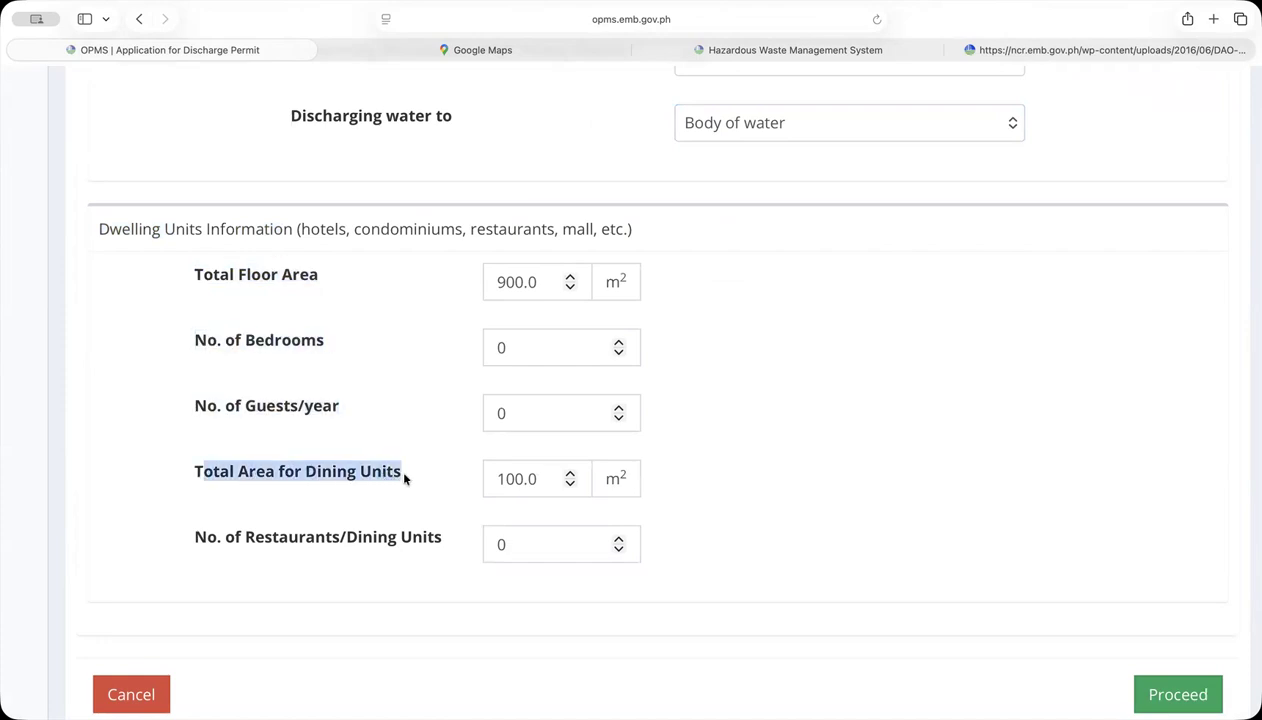
drag(196, 540, 435, 542)
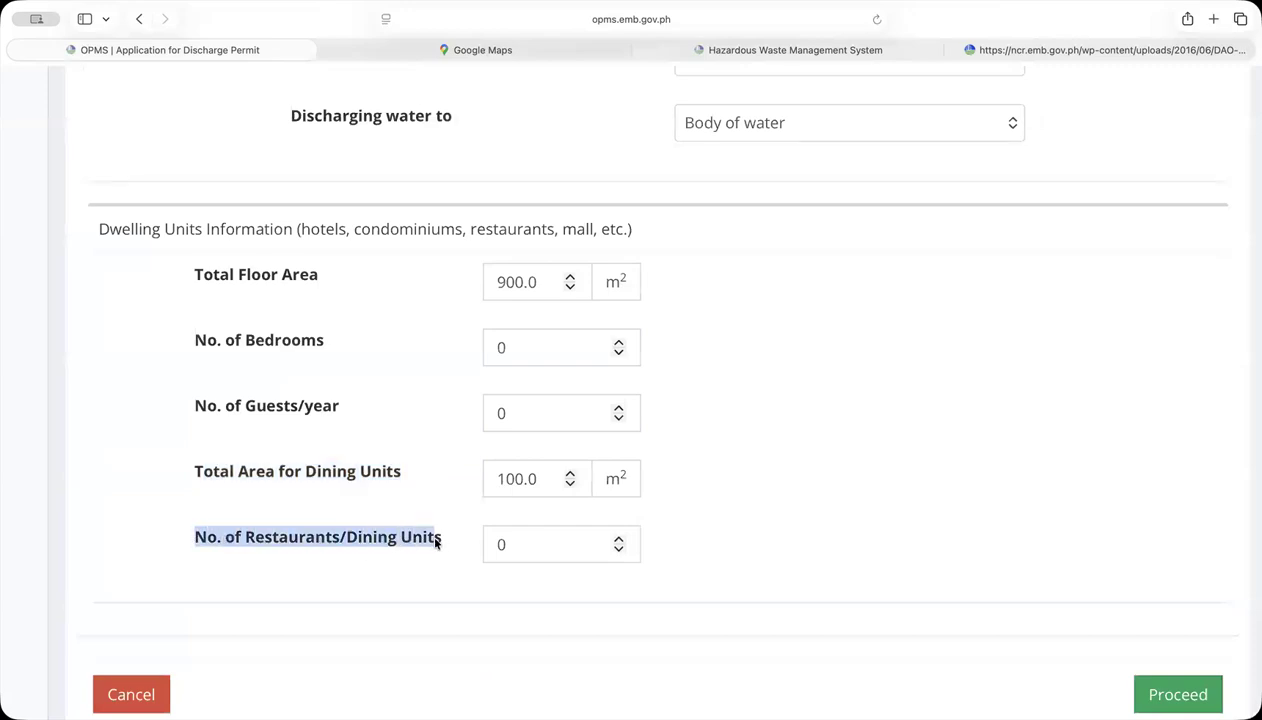
click(815, 438)
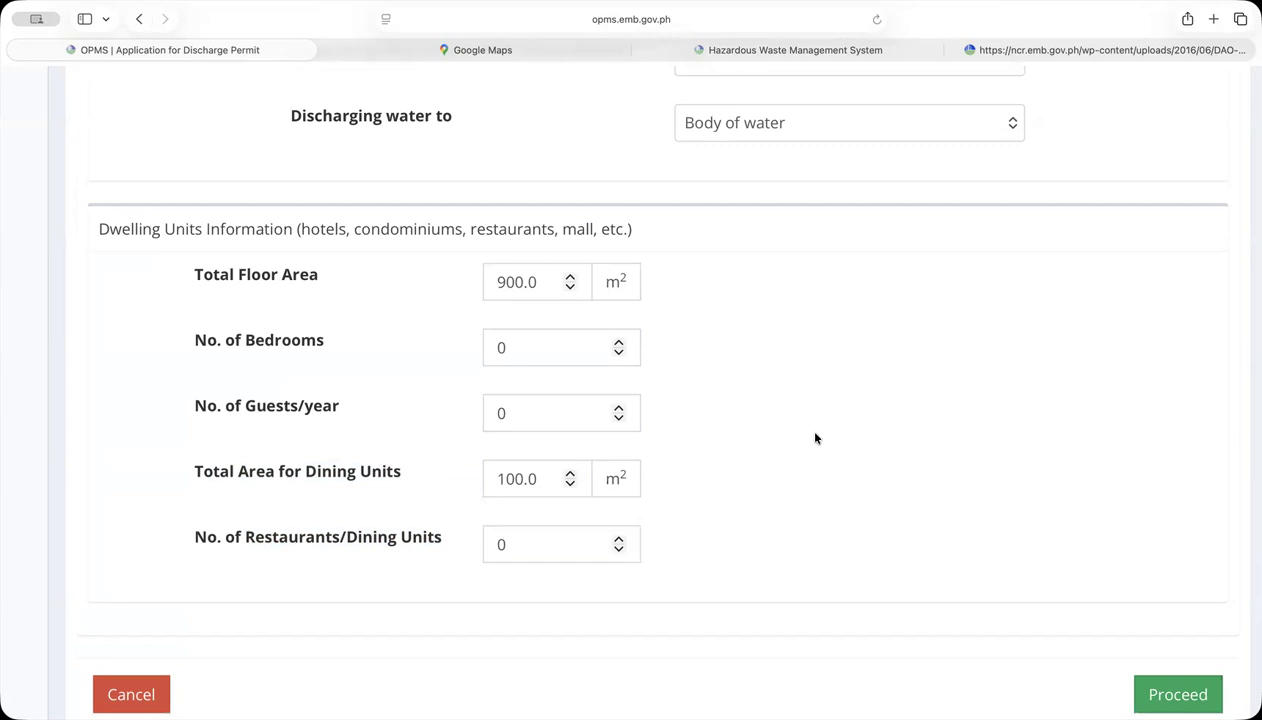
scroll(815, 438, up, 20)
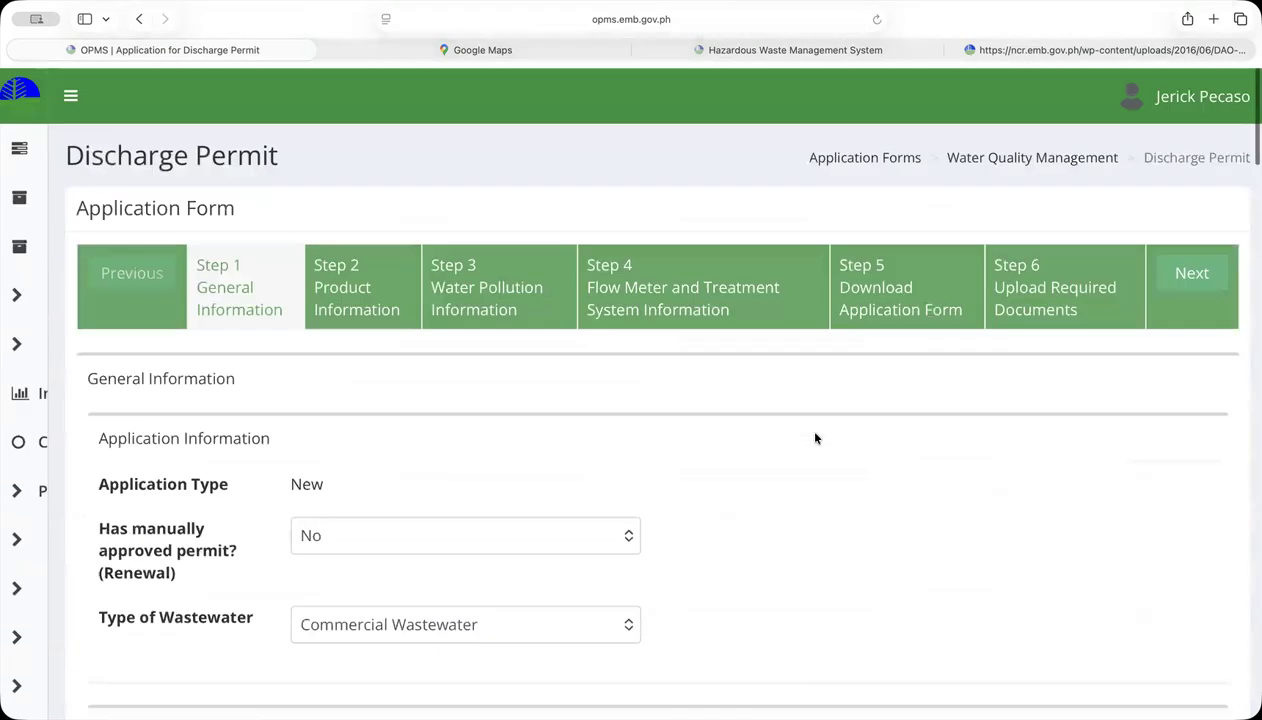